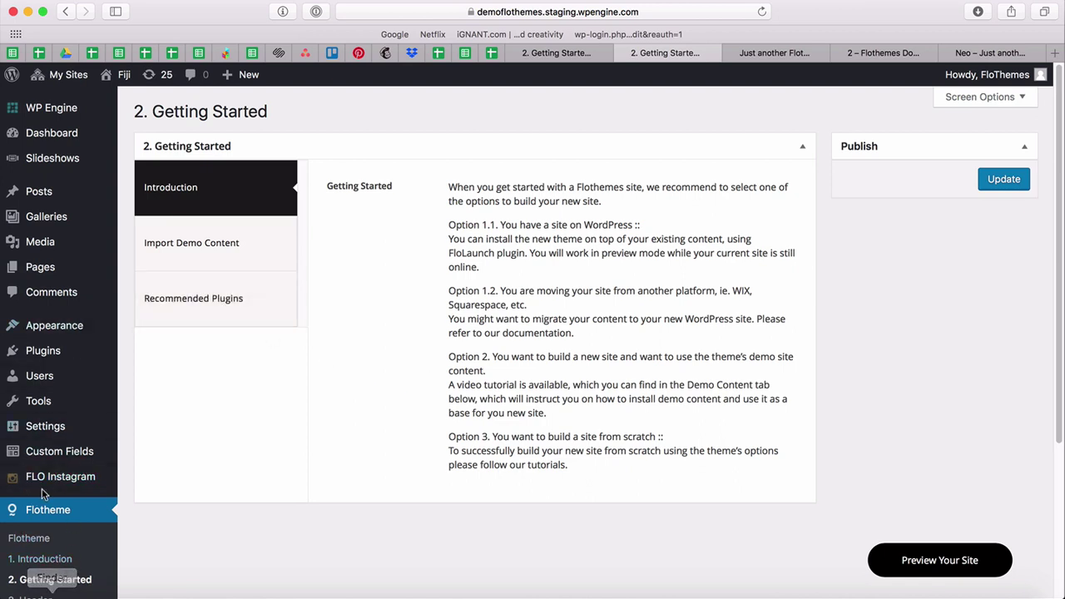
Look over the Getting Started introduction and open the Import Demo Content section.
scroll(43, 494, "down", 3)
scroll(43, 494, "down", 2)
scroll(43, 494, "up", 5)
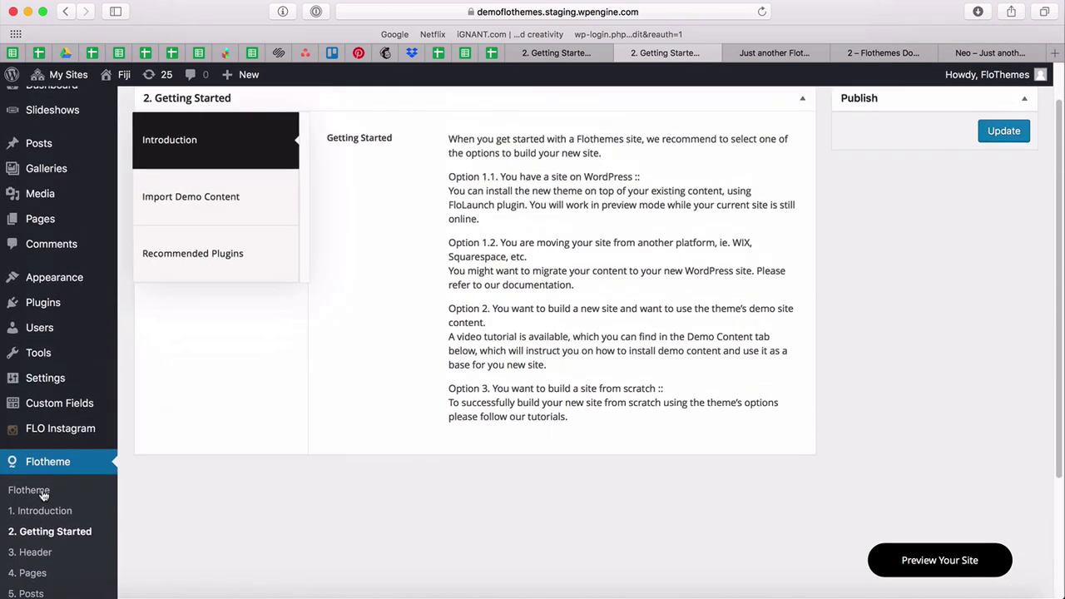
scroll(43, 495, "down", 5)
scroll(208, 460, "up", 5)
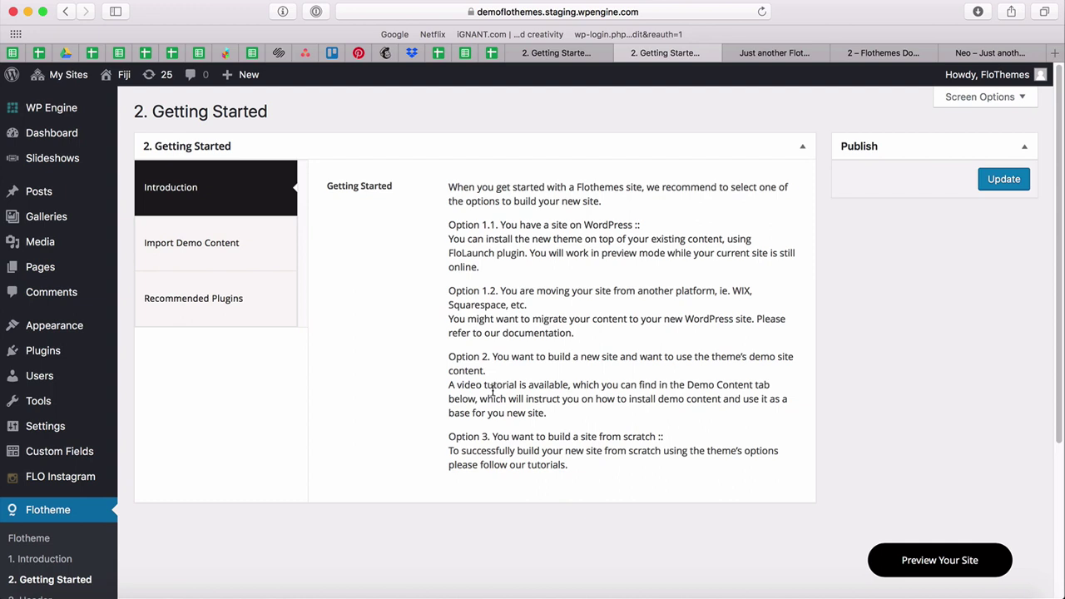
left_click(214, 247)
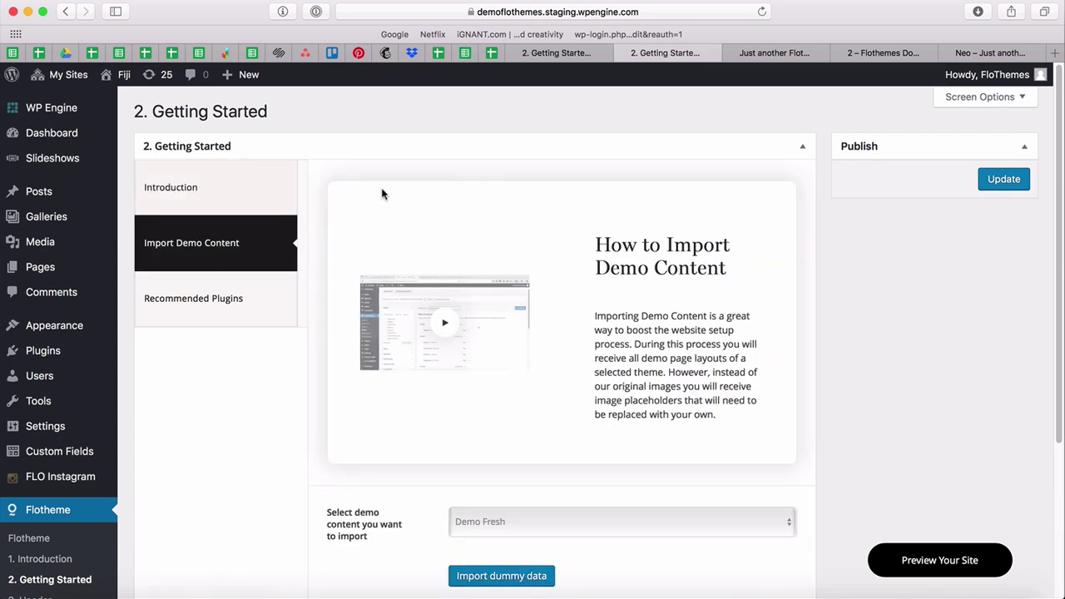
Review the demo import instructions and the list of demos offered for import, keeping Demo Fresh selected.
scroll(395, 194, "down", 3)
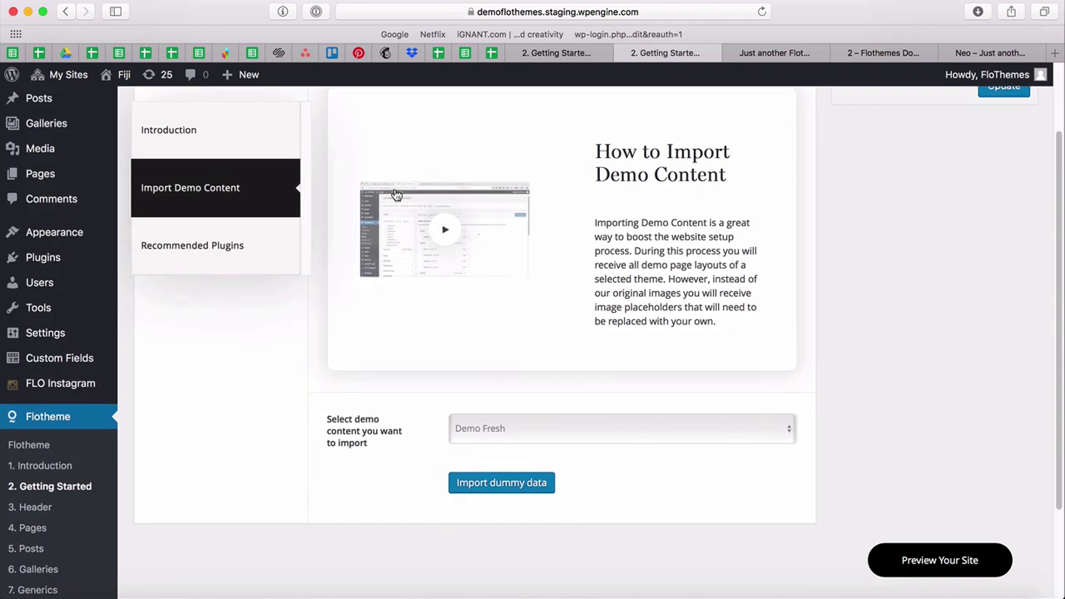
scroll(200, 432, "up", 2)
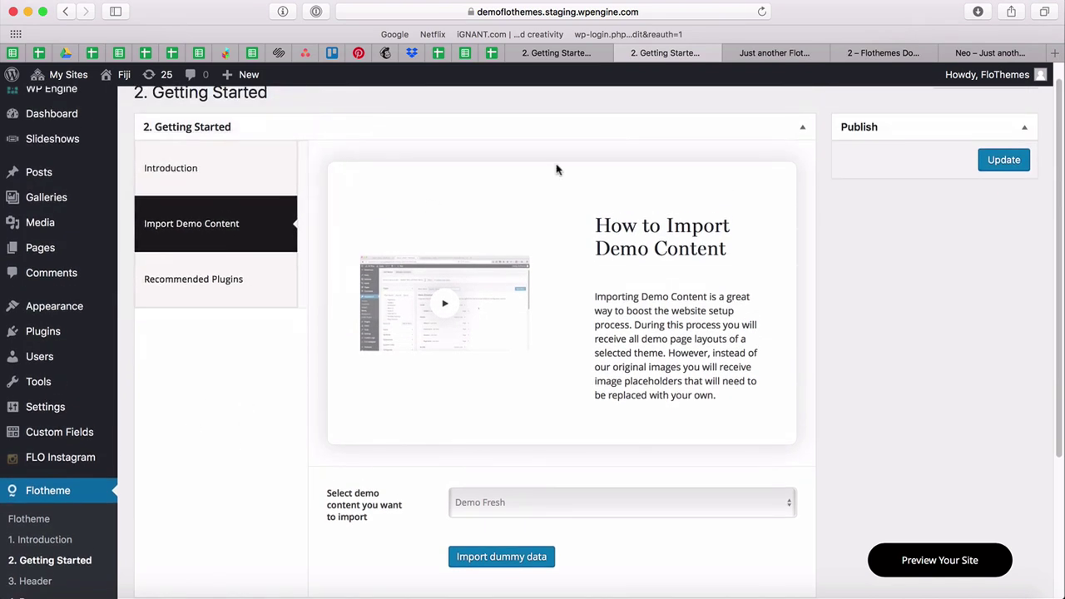
scroll(430, 341, "down", 5)
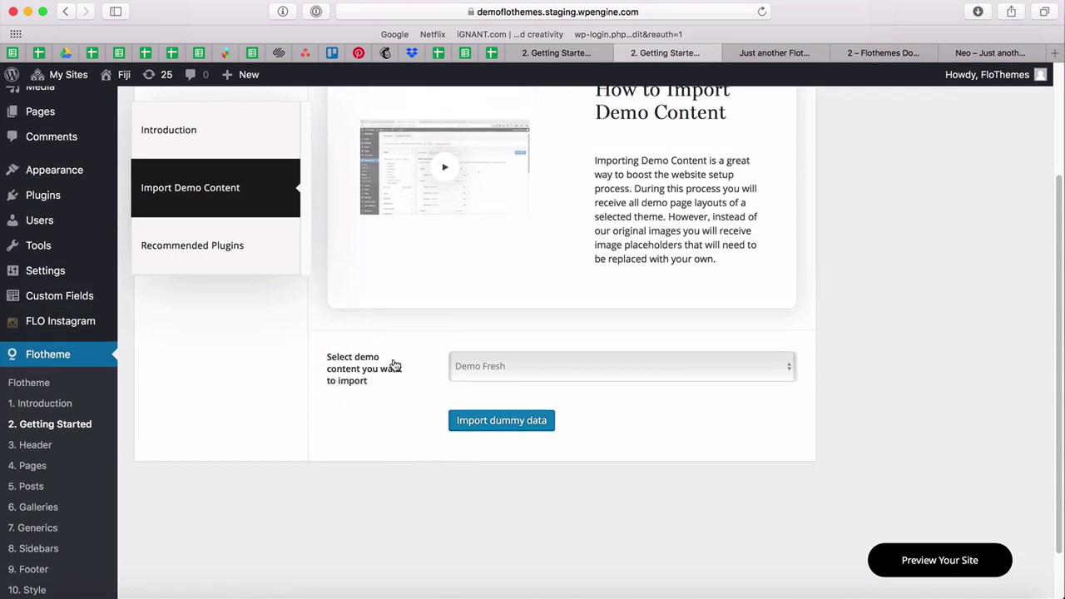
left_click(544, 371)
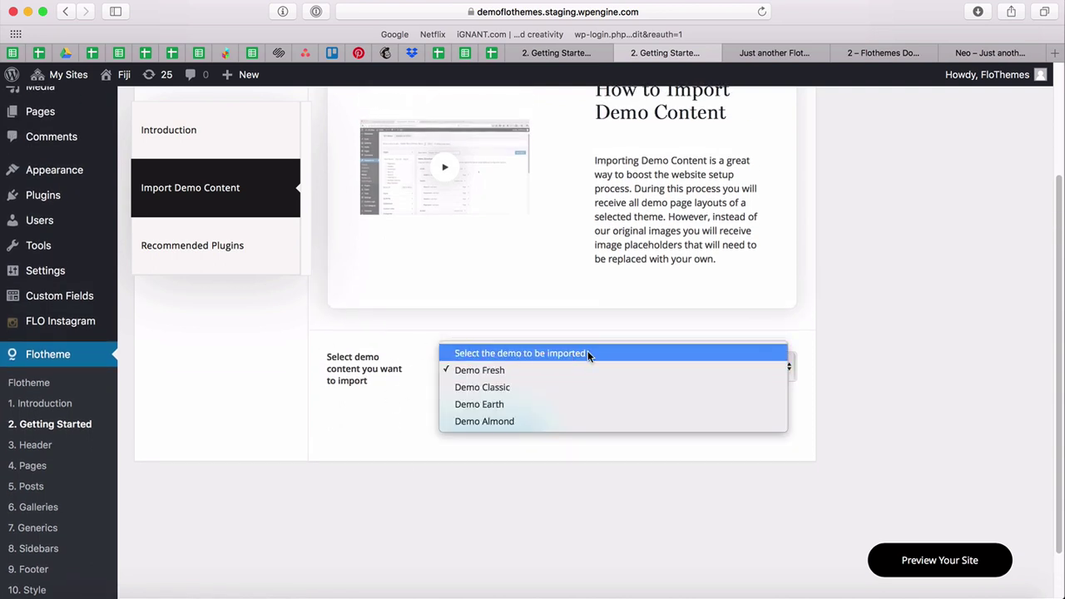
left_click(324, 475)
scroll(341, 470, "up", 1)
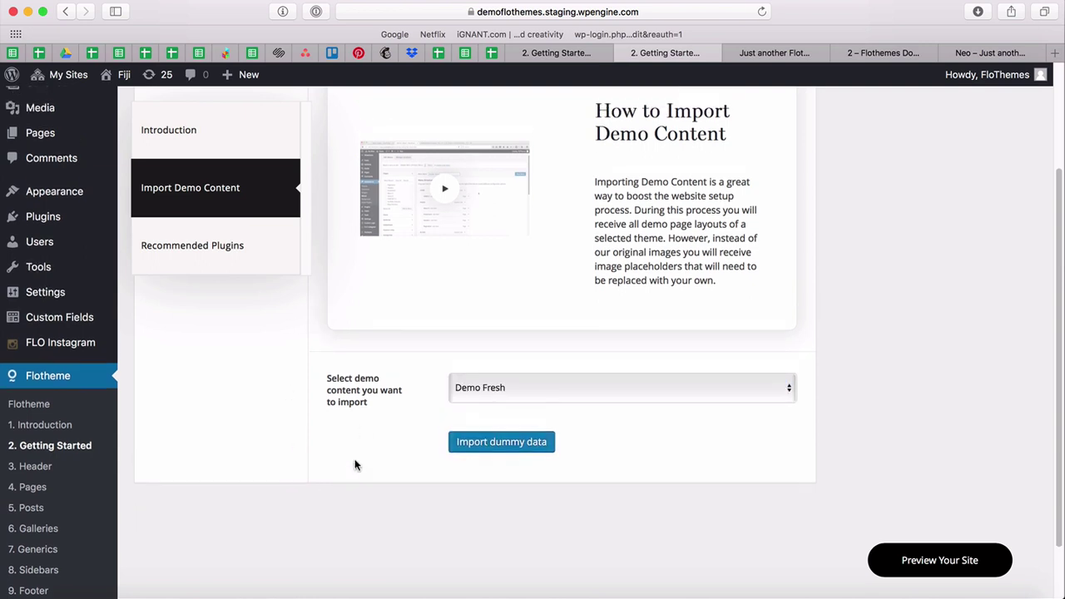
scroll(354, 460, "up", 3)
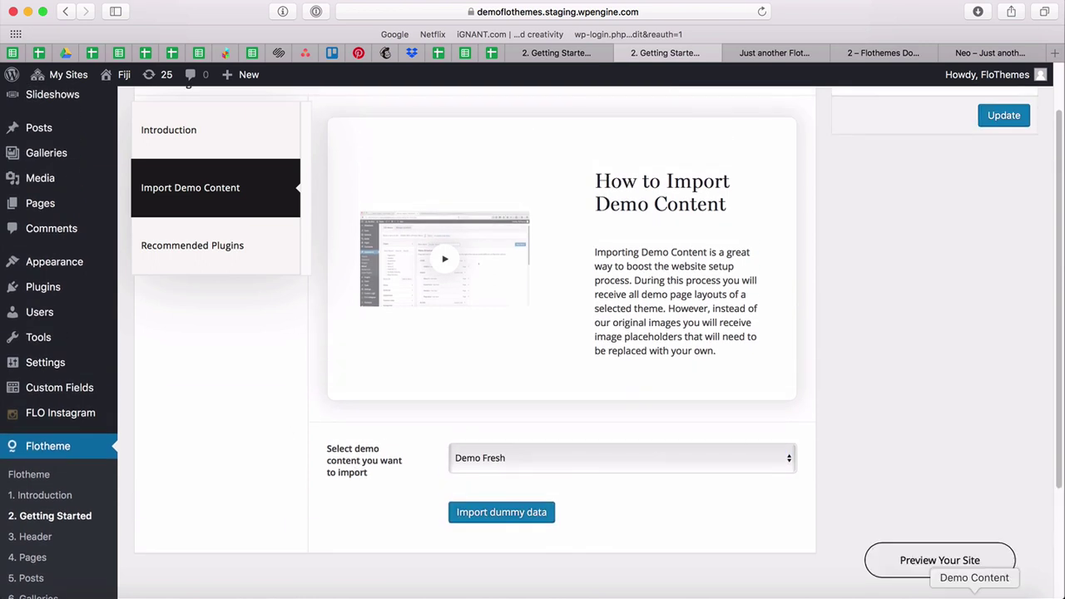
Switch to the Demo Content note, go through its setup checklist from importing the demo to checking permalinks and page titles, and minimize it.
left_click(910, 592)
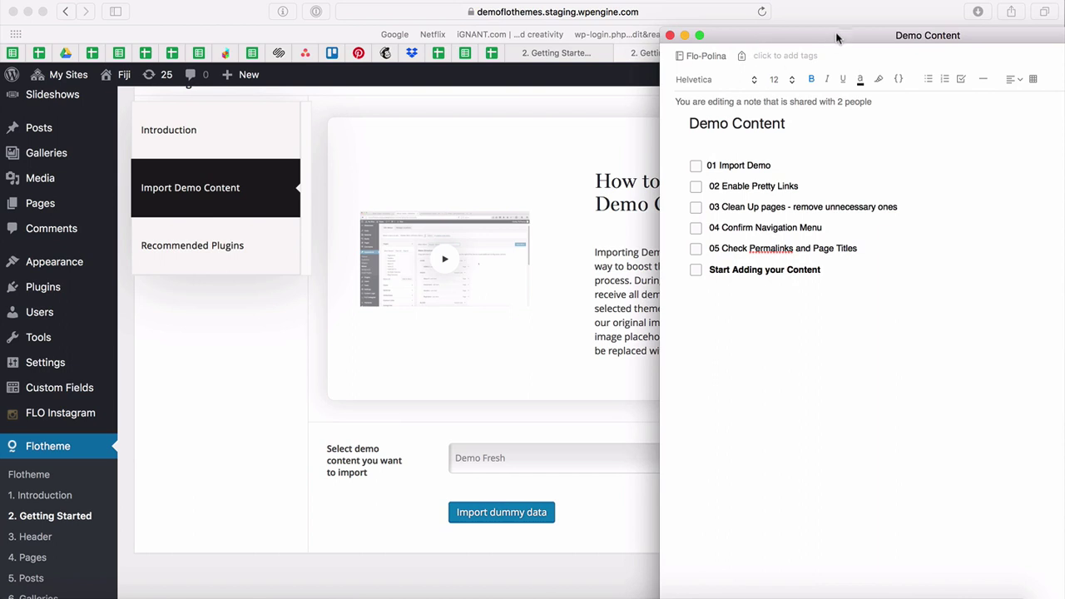
left_click_drag(840, 37, 839, 36)
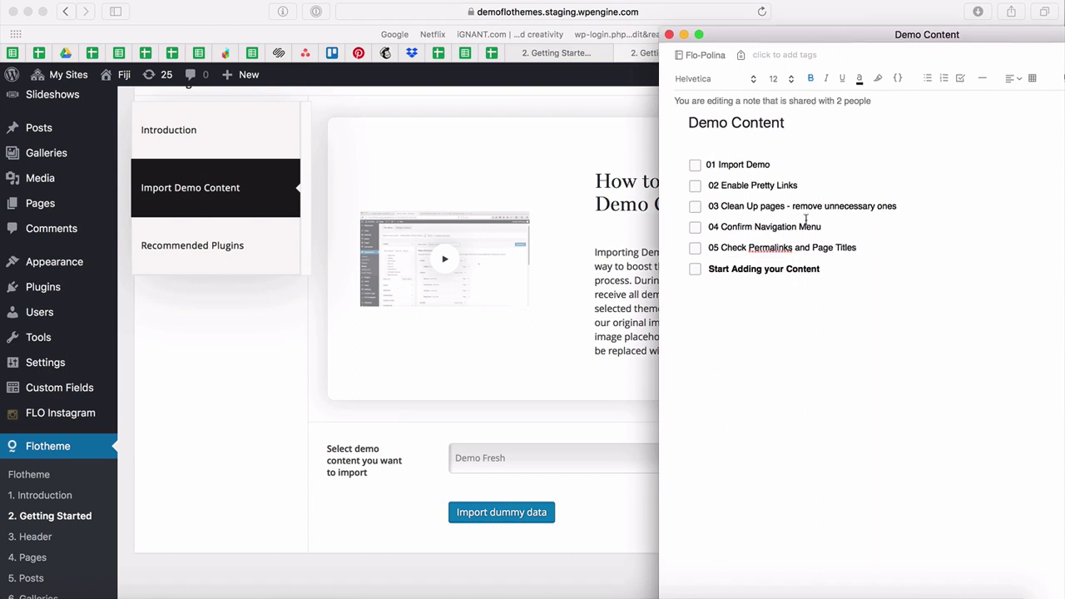
left_click(769, 166)
left_click_drag(721, 185, 820, 184)
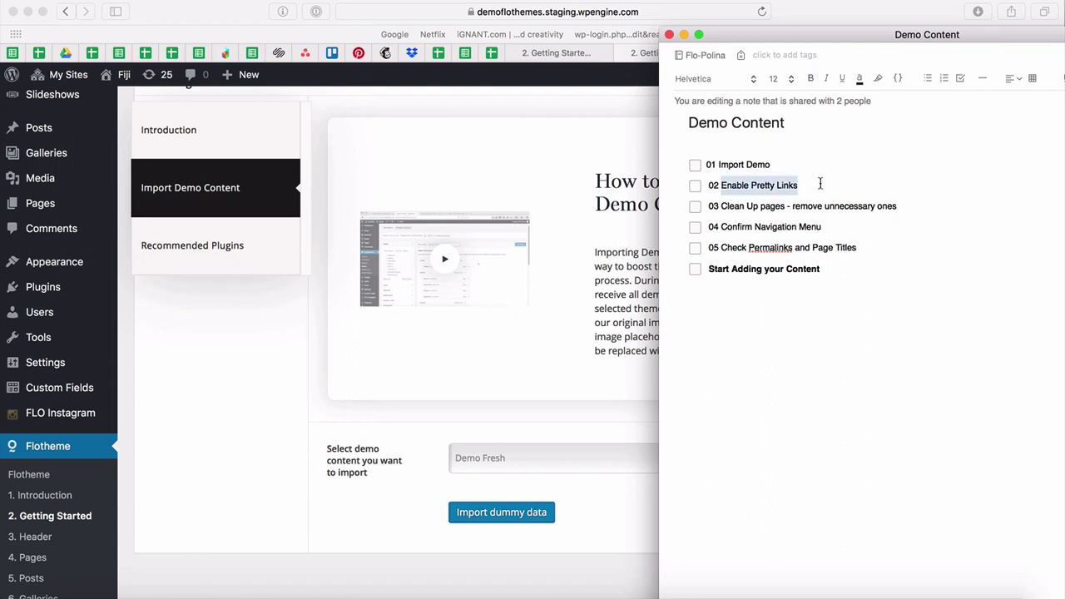
left_click(743, 208)
left_click_drag(721, 207, 897, 212)
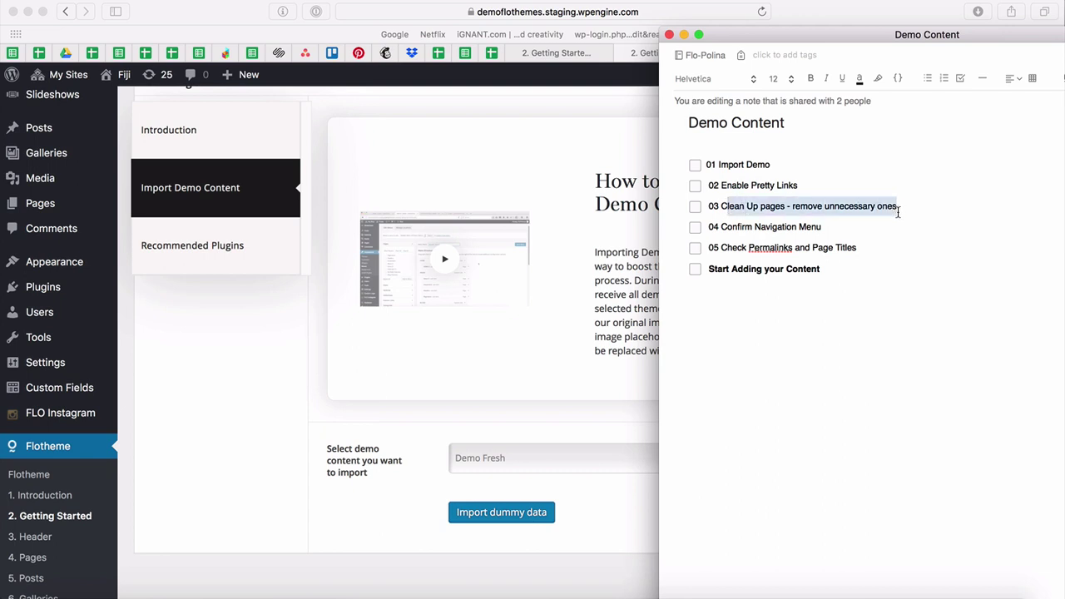
left_click(863, 251)
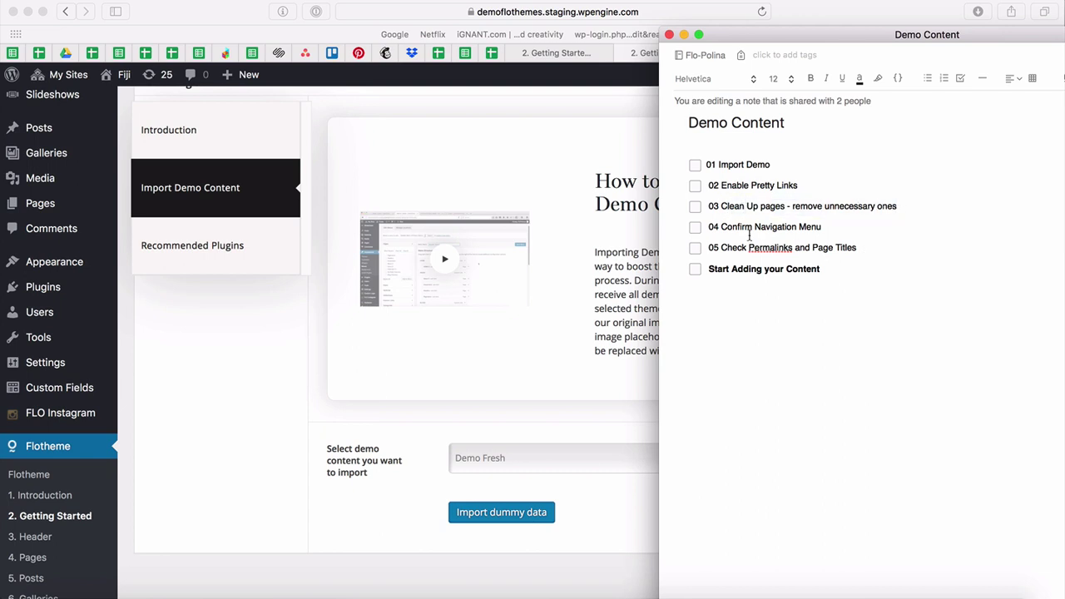
left_click_drag(734, 227, 856, 233)
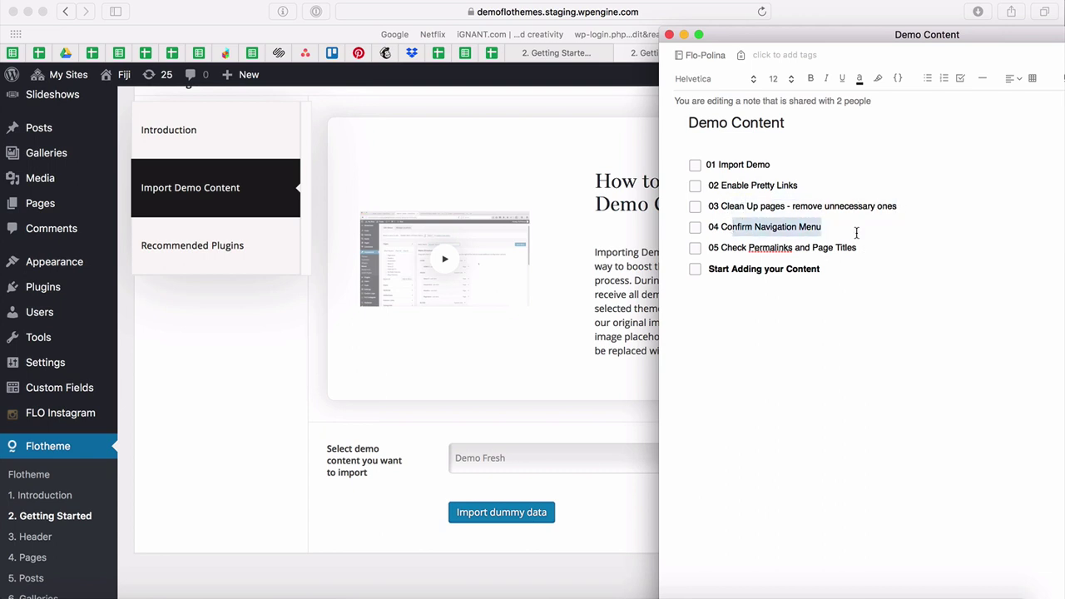
left_click(814, 271)
left_click_drag(719, 248, 850, 254)
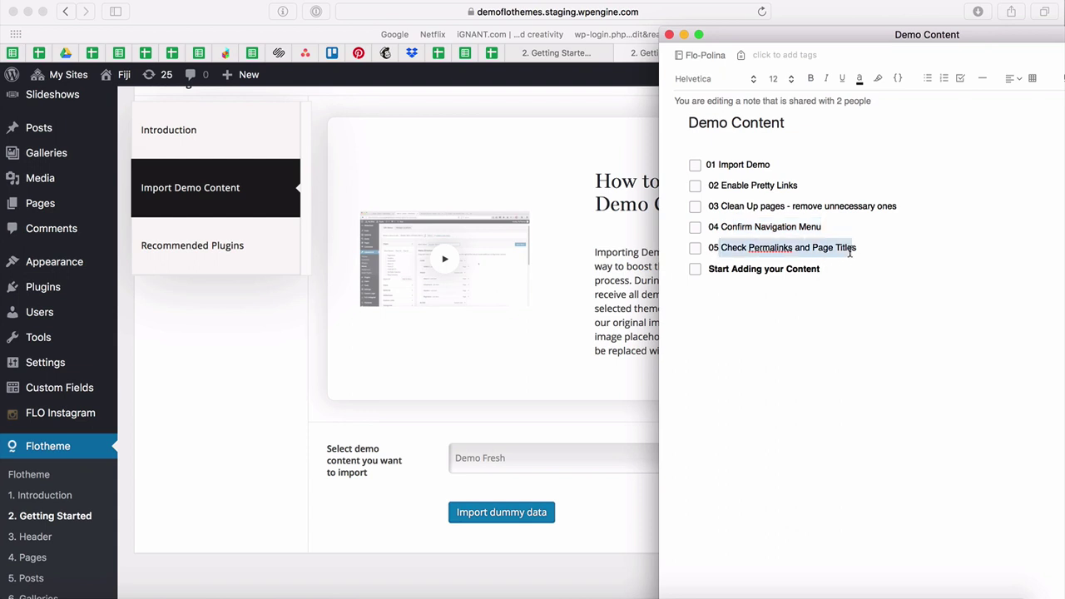
left_click(840, 283)
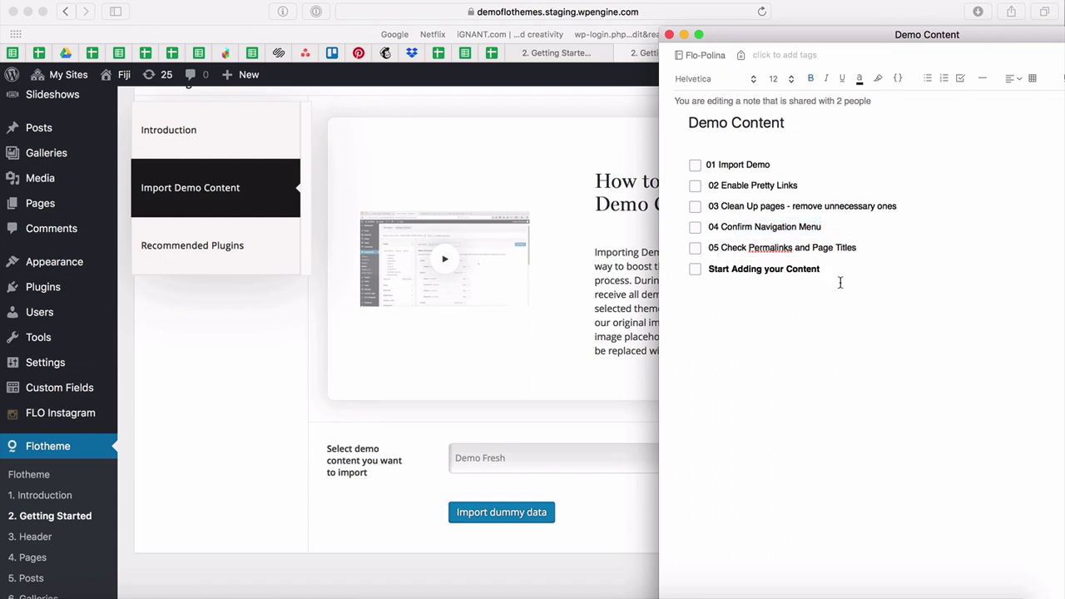
left_click_drag(862, 250, 674, 151)
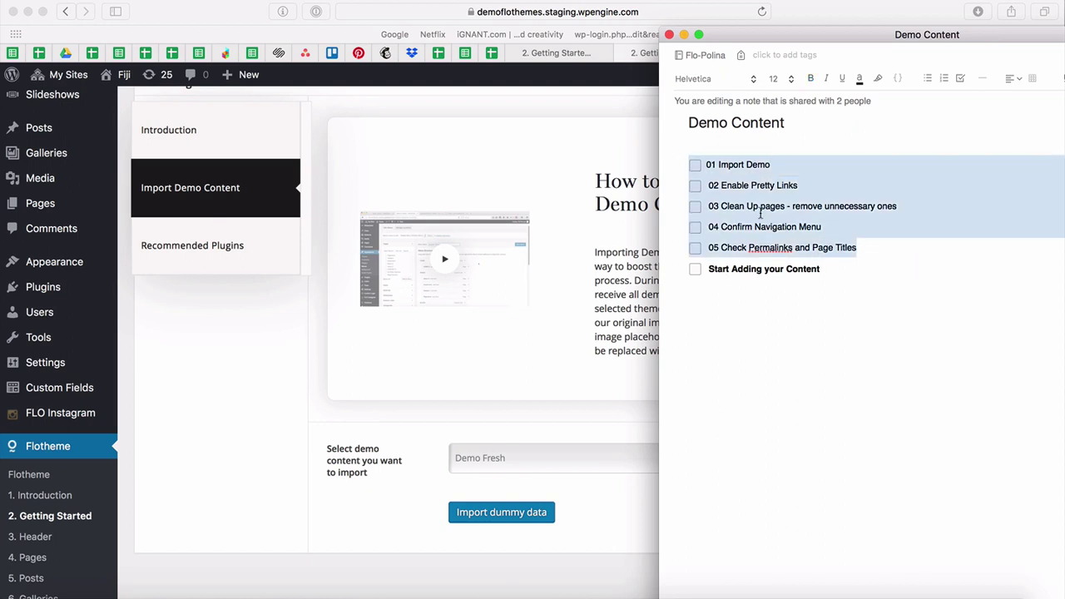
left_click(735, 270)
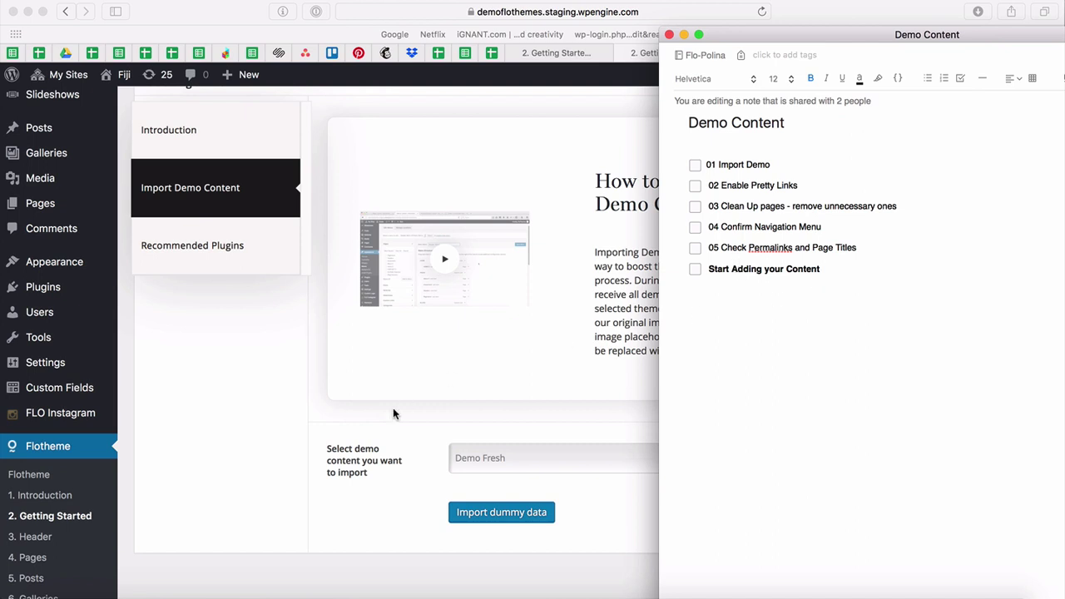
left_click(684, 35)
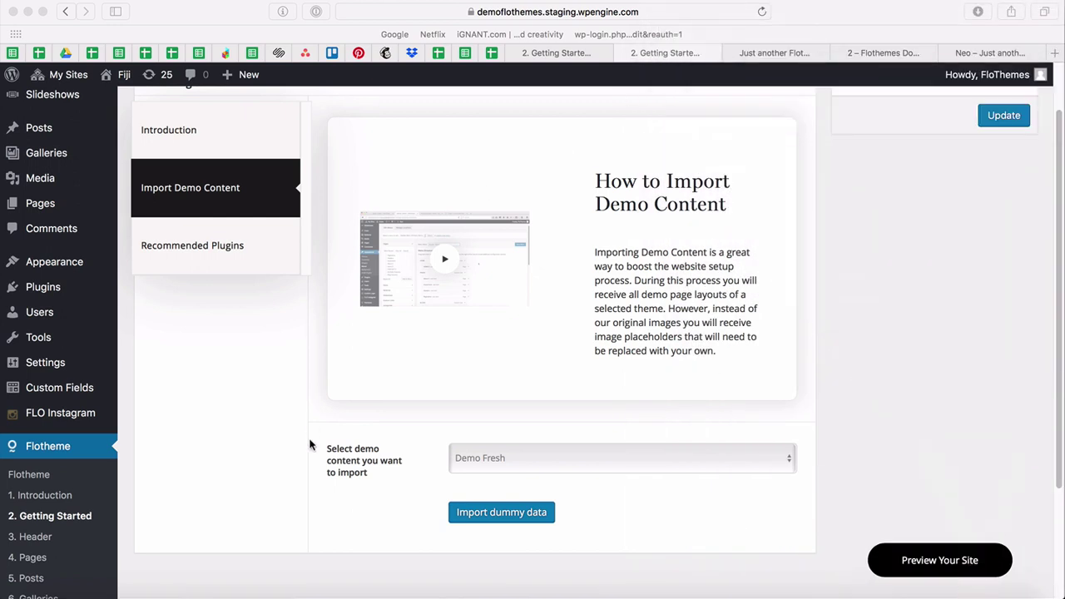
Examine the demo choices available for import before comparing them with the live theme demo.
left_click(483, 456)
left_click(371, 468)
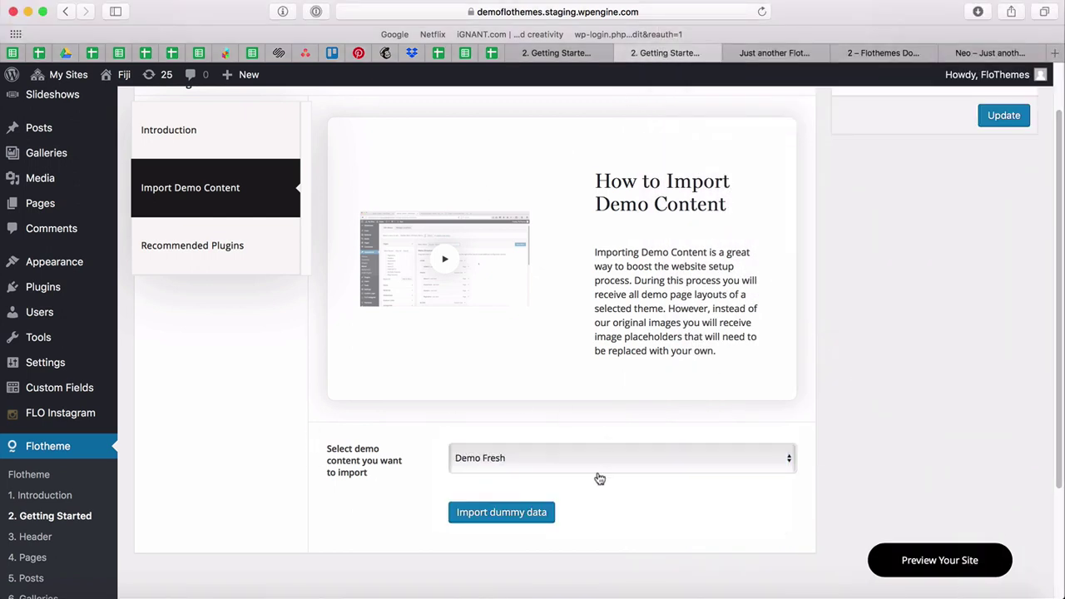
left_click(565, 463)
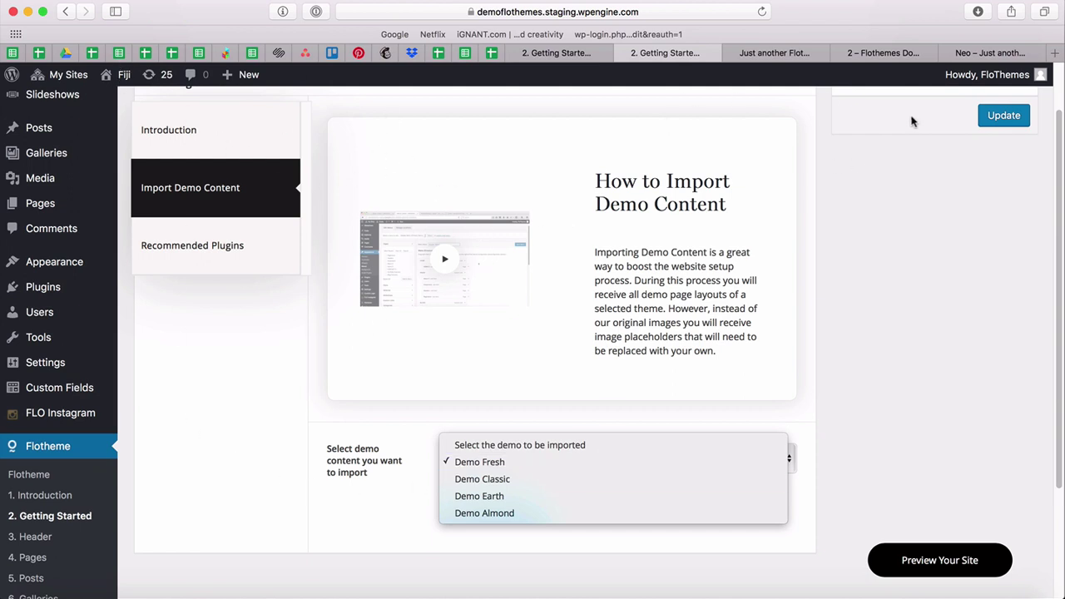
Switch to the live Fiji demo site, look through its Home and About submenus, and open the Fiji Classic variant in a new tab.
left_click(976, 59)
left_click(975, 58)
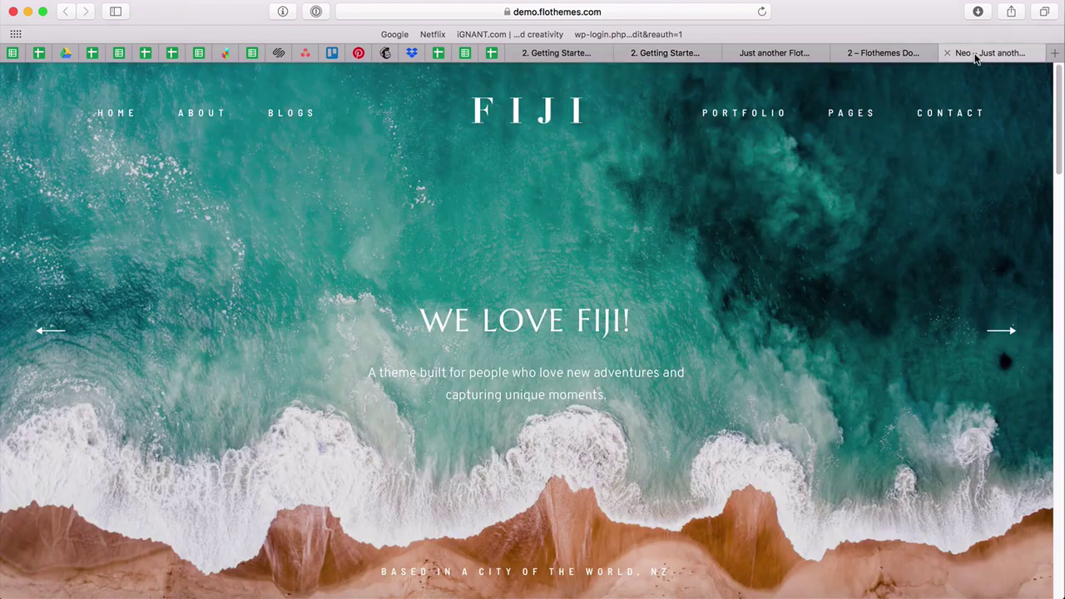
mouse_move(116, 116)
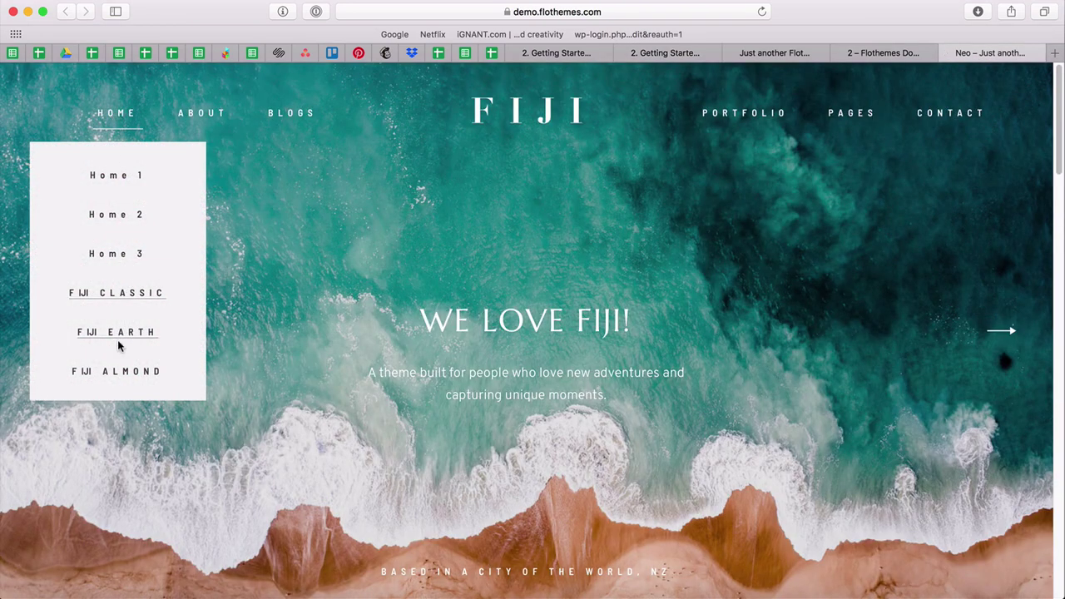
mouse_move(229, 126)
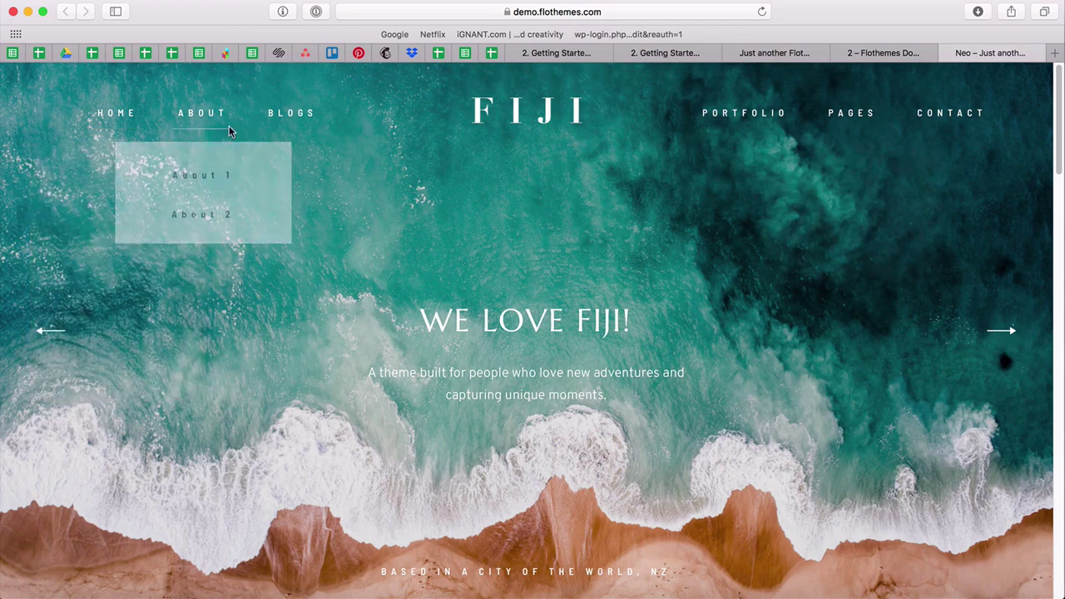
left_click(124, 293)
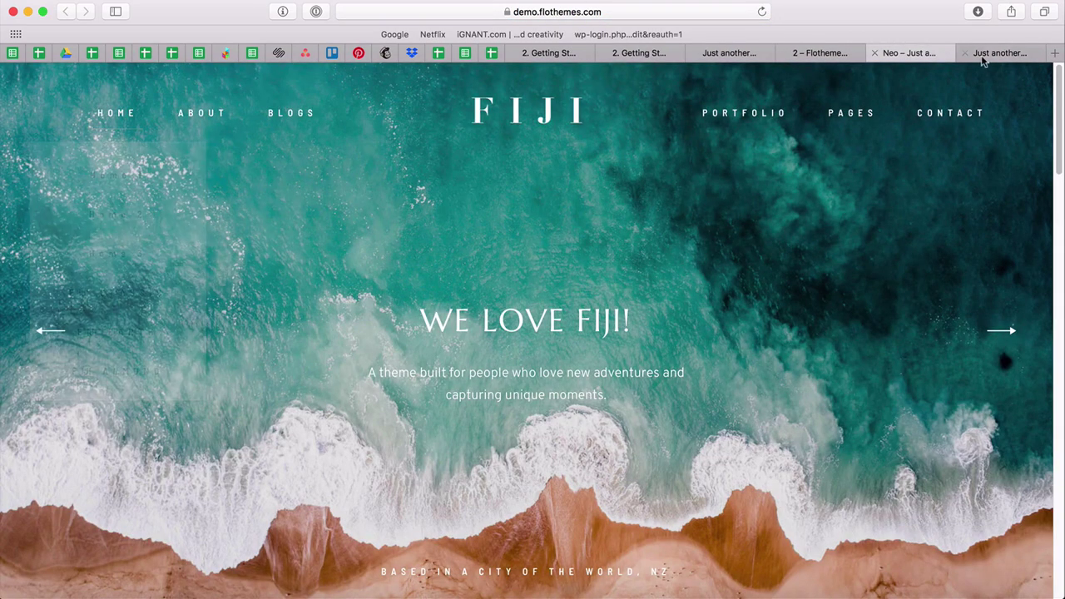
left_click(982, 61)
left_click(920, 55)
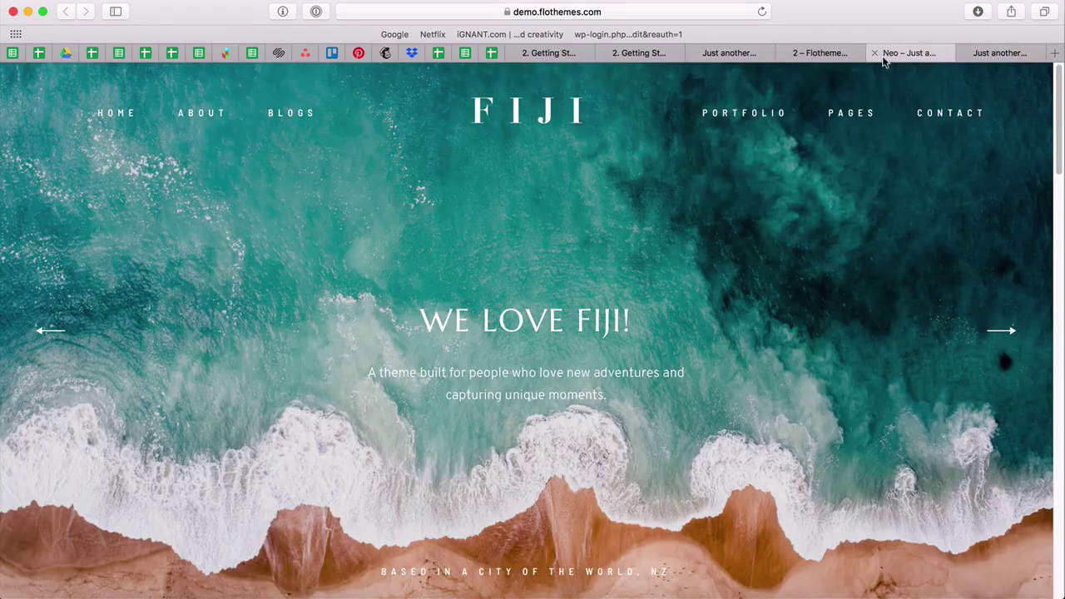
Return to the Import Demo Content settings, select Demo Fresh, and import its dummy data, confirming the change to content and settings.
left_click(642, 55)
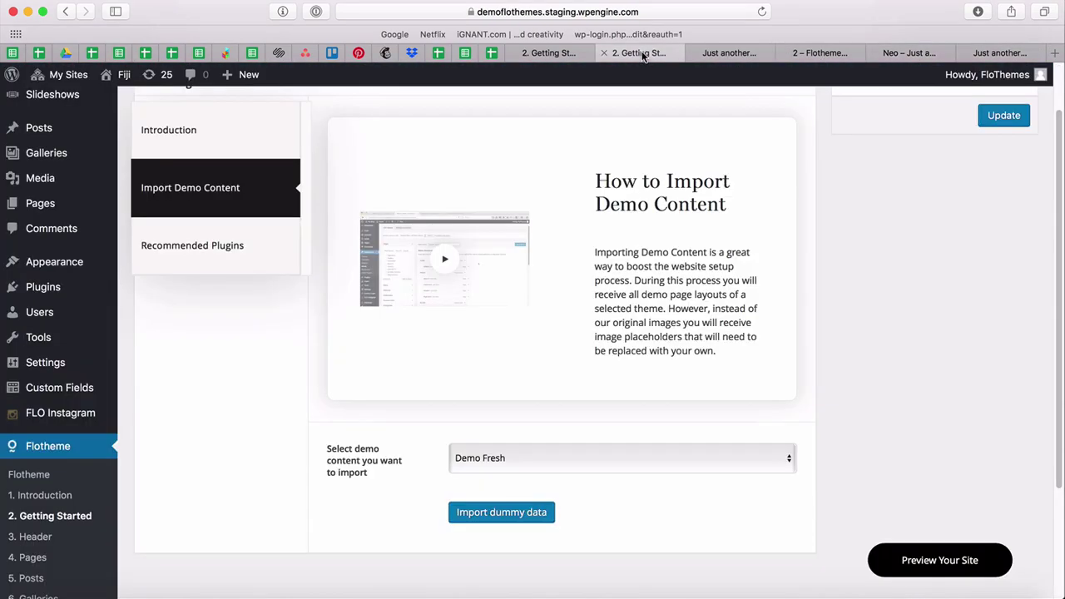
left_click(586, 456)
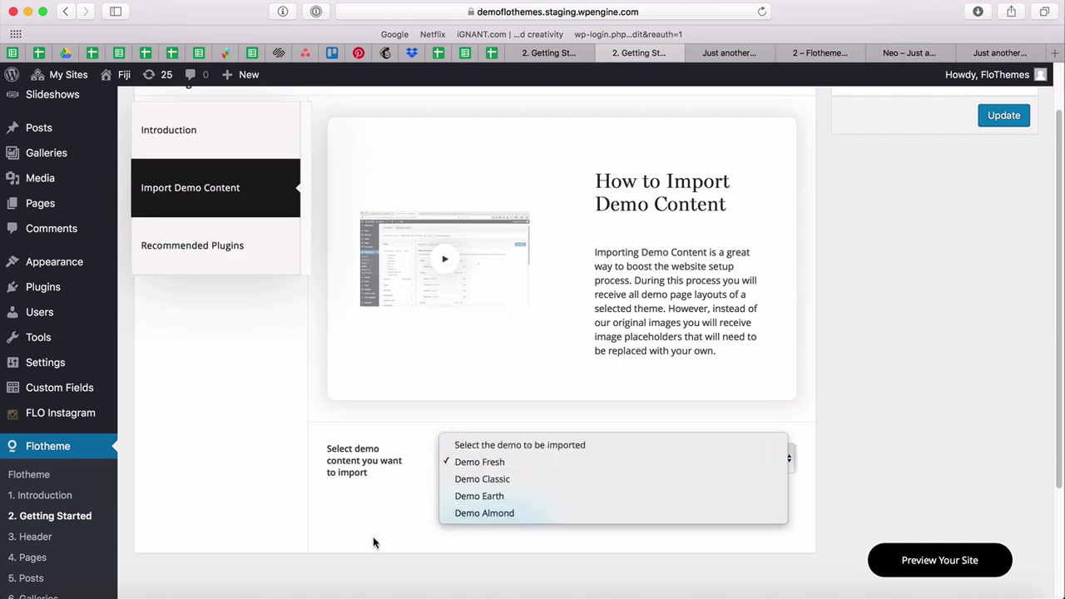
left_click(501, 464)
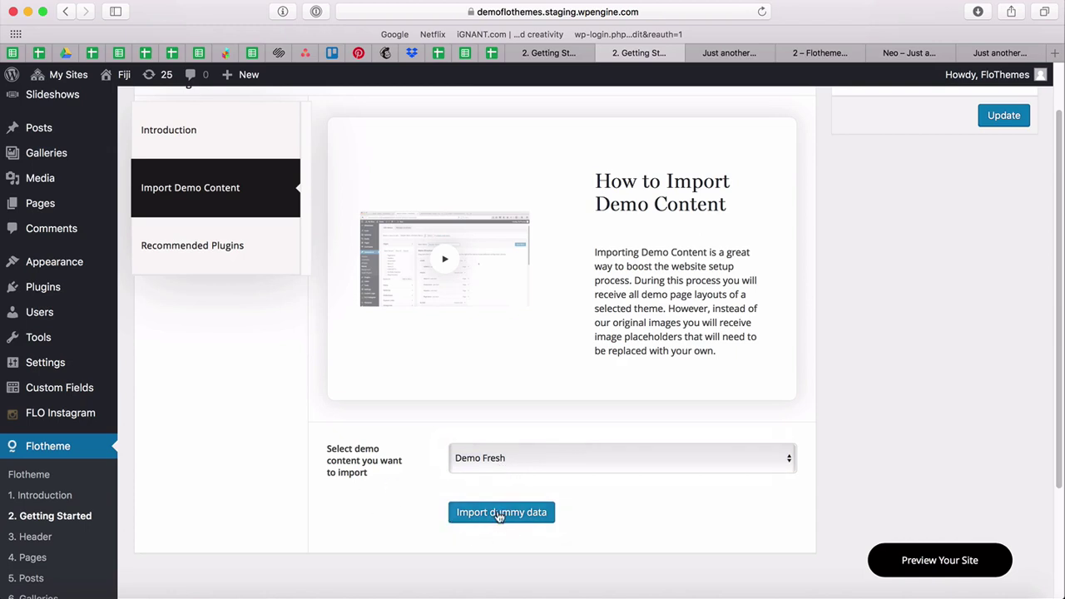
left_click(500, 513)
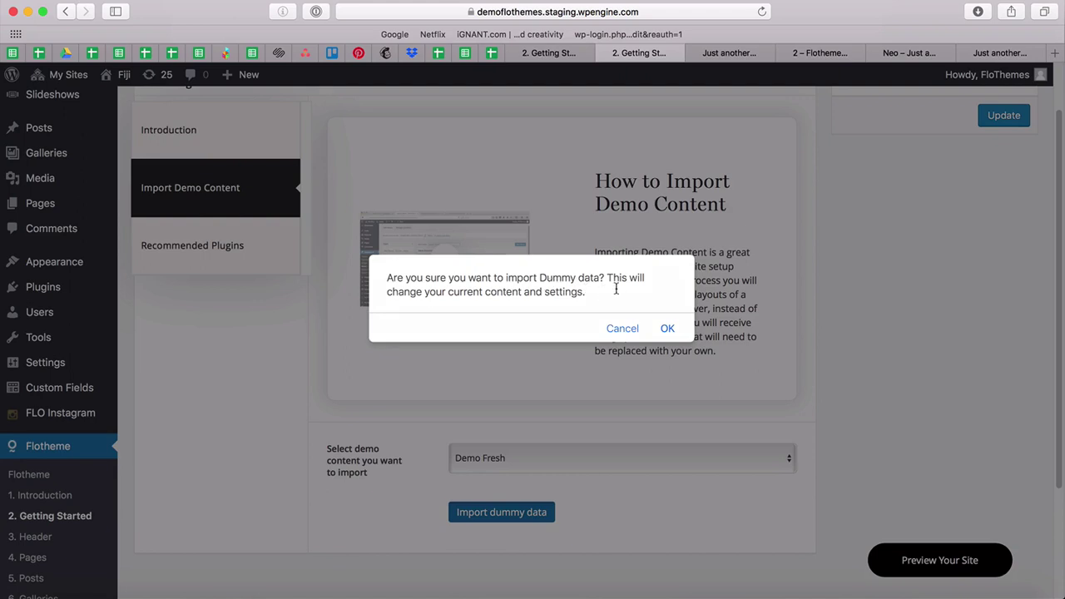
left_click(667, 330)
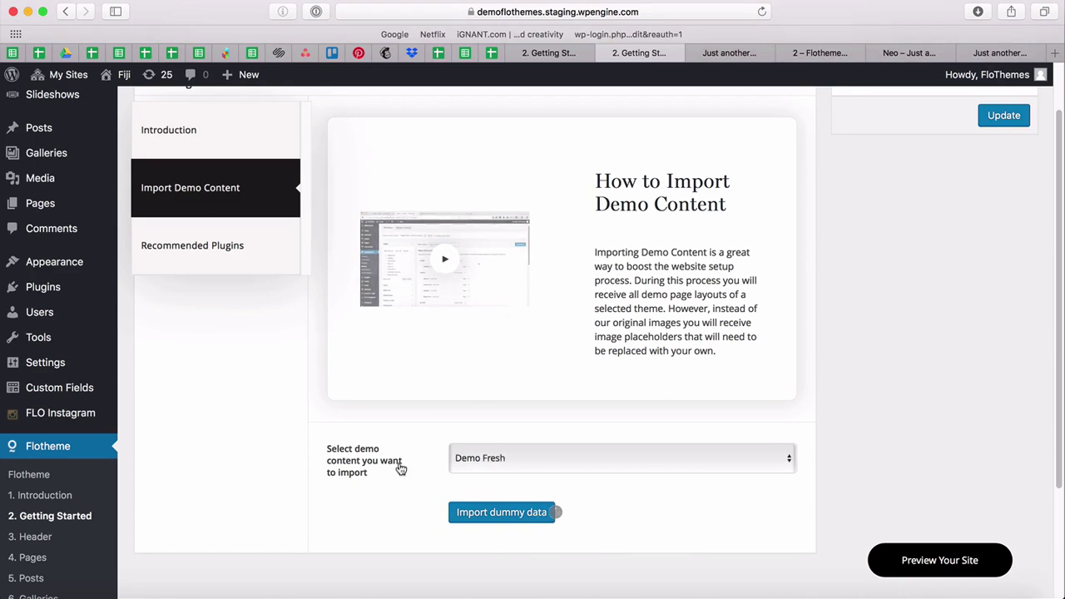
Switch to the front end of the Fiji site to check its content after the demo import.
scroll(300, 473, "down", 1)
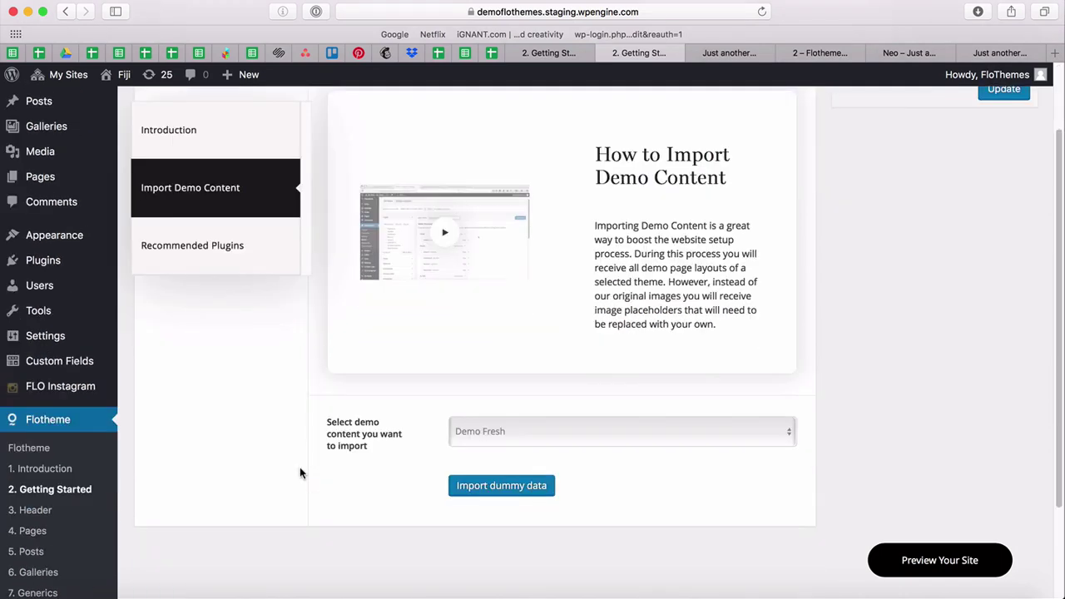
scroll(301, 474, "up", 2)
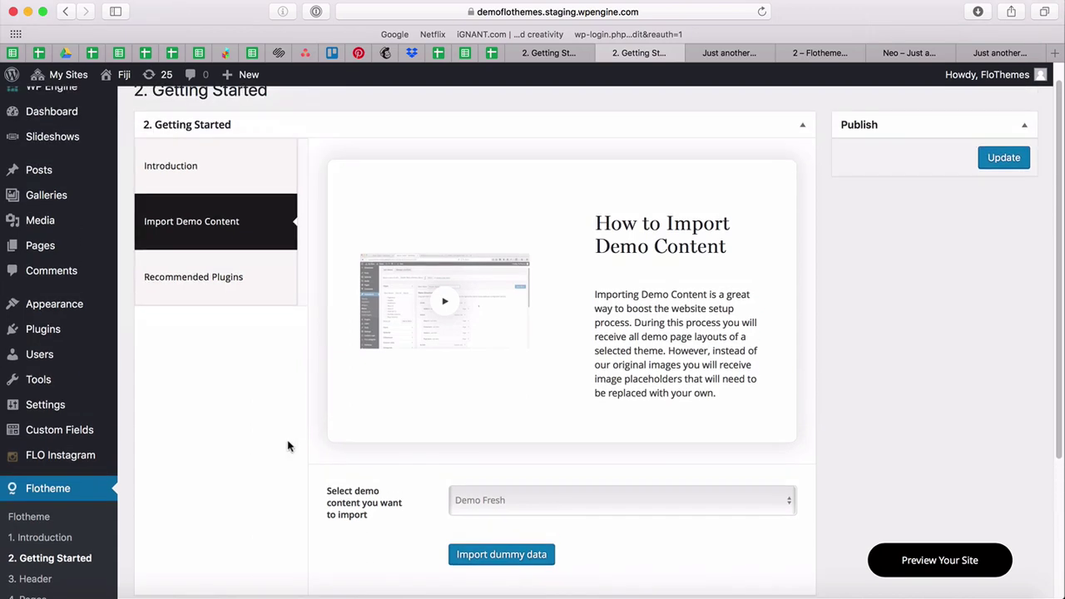
left_click(736, 55)
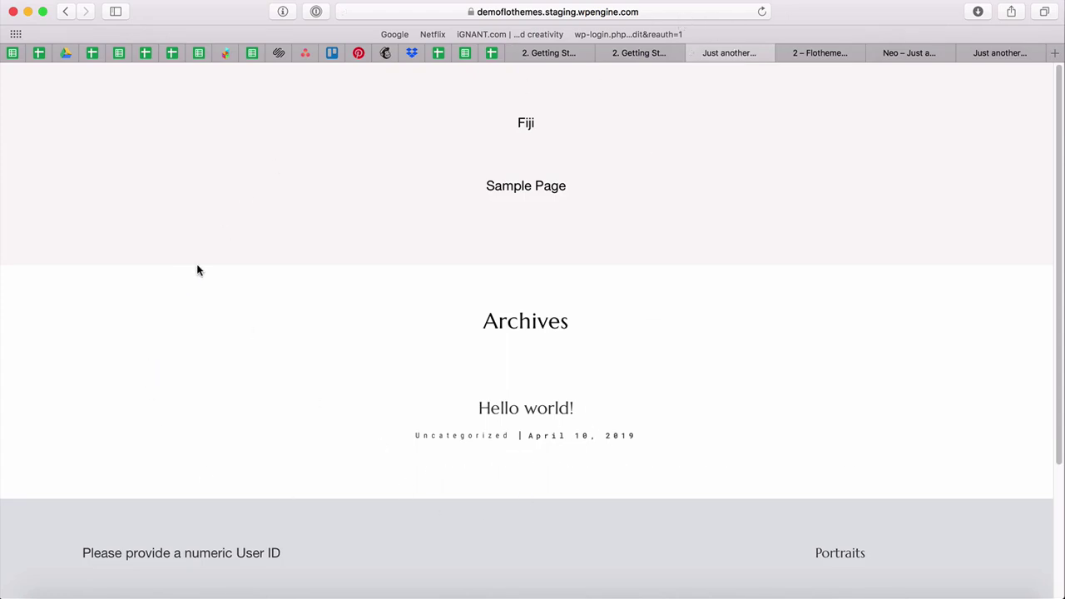
Reload the front end of the Fiji site and look through the imported homepage down to the footer.
left_click(762, 11)
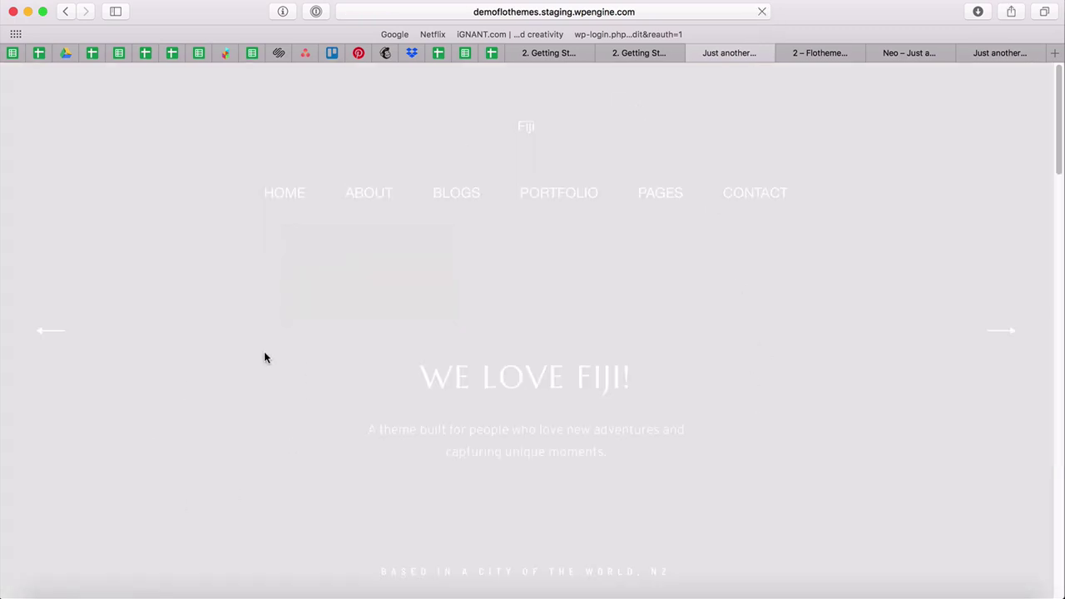
scroll(264, 358, "down", 5)
scroll(263, 357, "up", 5)
scroll(261, 321, "down", 6)
scroll(263, 233, "down", 10)
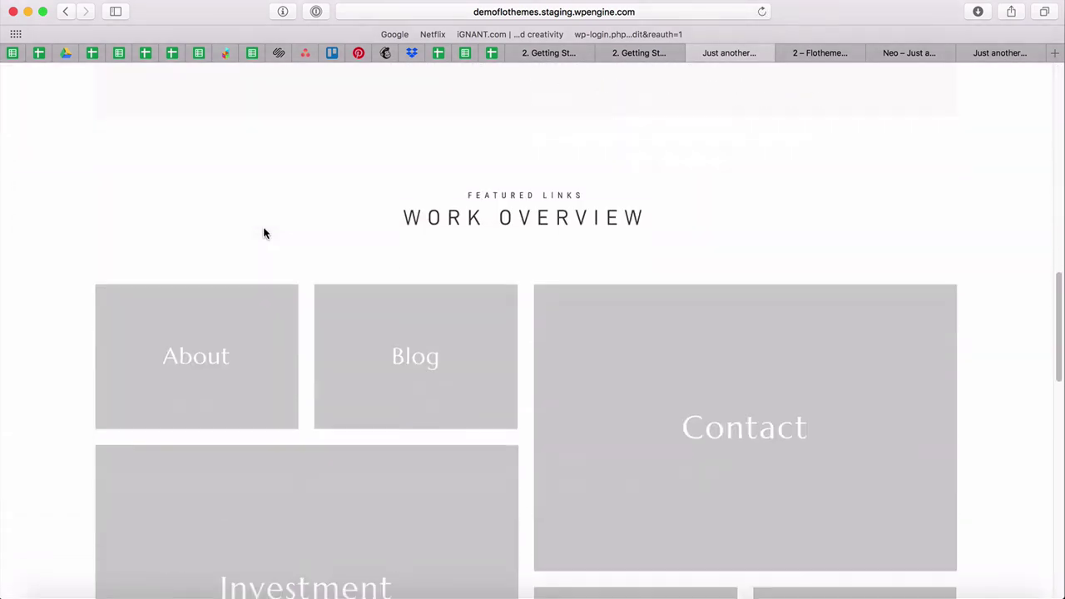
scroll(263, 233, "down", 5)
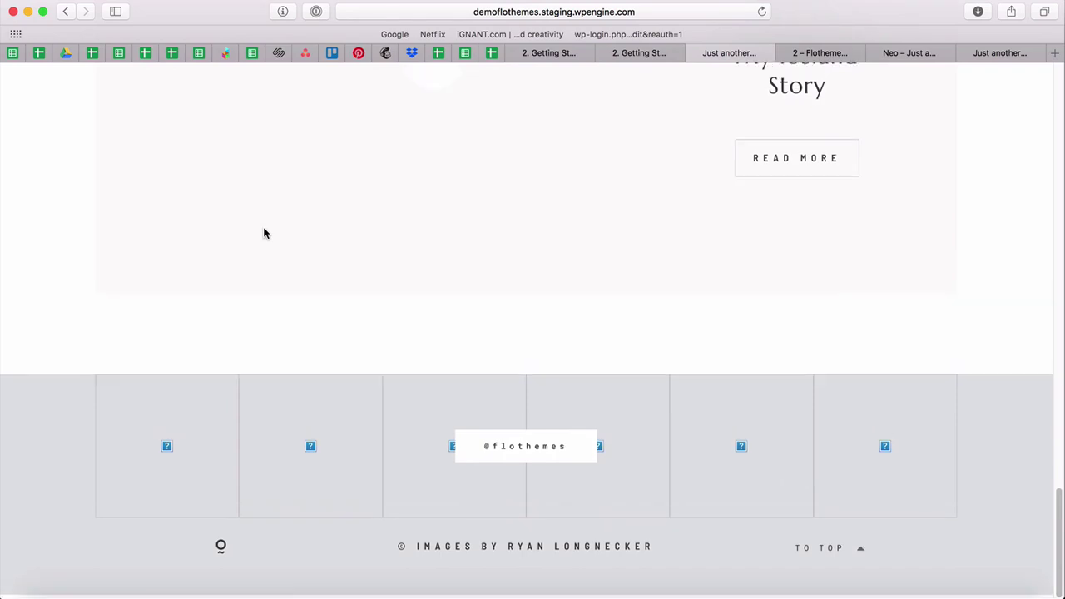
scroll(263, 233, "up", 10)
scroll(262, 233, "up", 10)
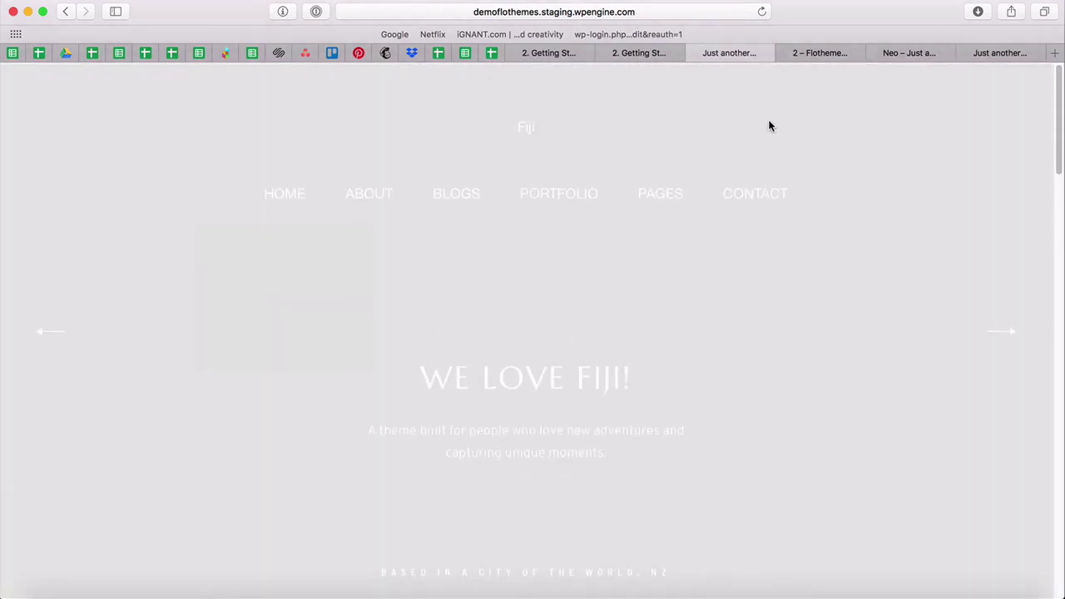
View the live Fiji demo's opening slide, and compare it with the imported homepage down to its Work Overview section.
left_click(912, 53)
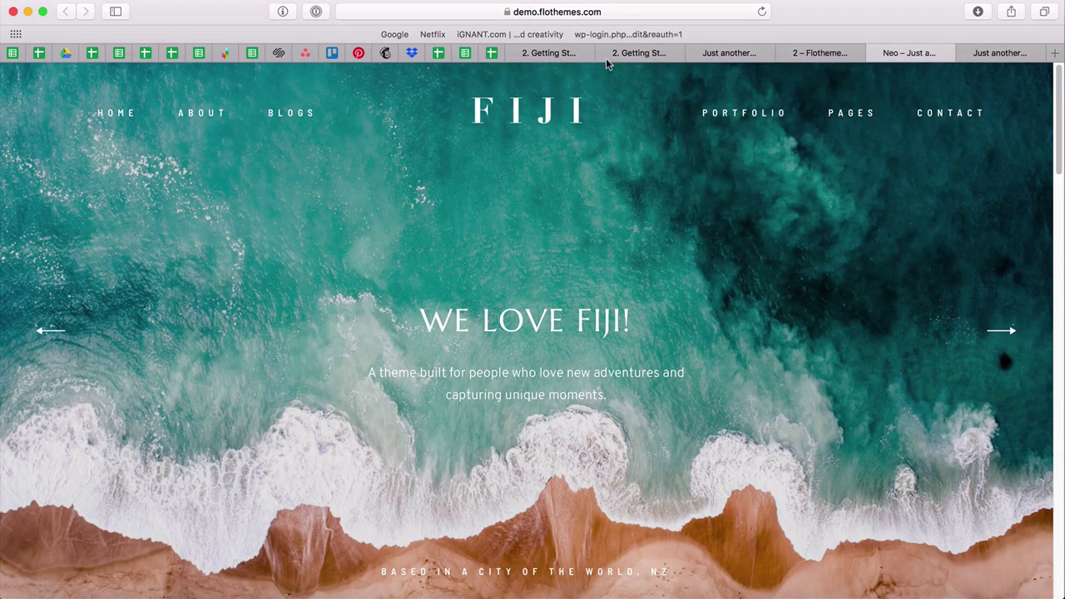
left_click(743, 54)
mouse_move(220, 296)
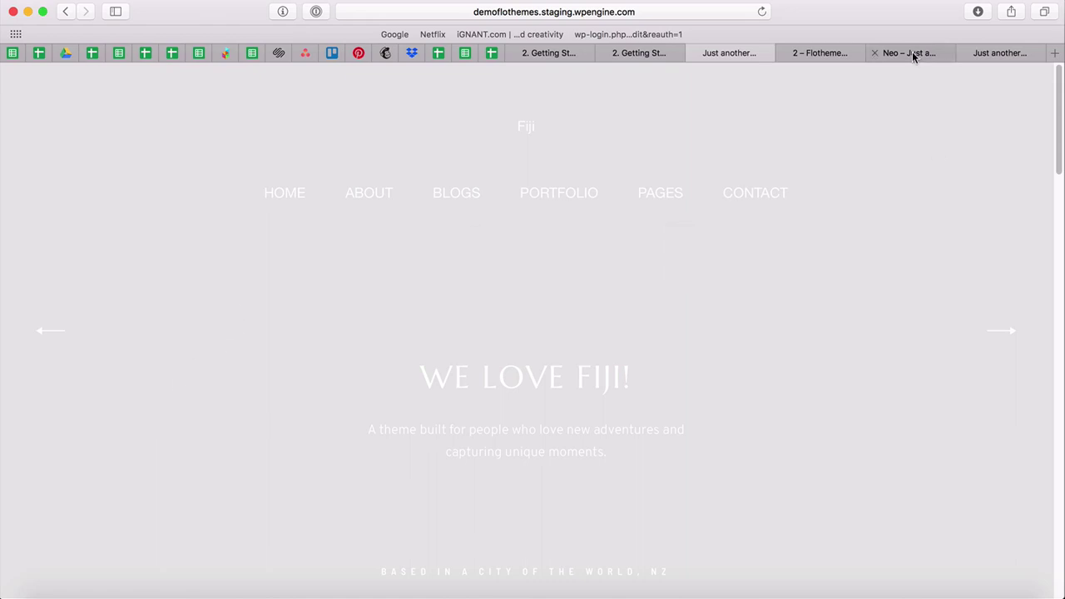
scroll(222, 381, "down", 4)
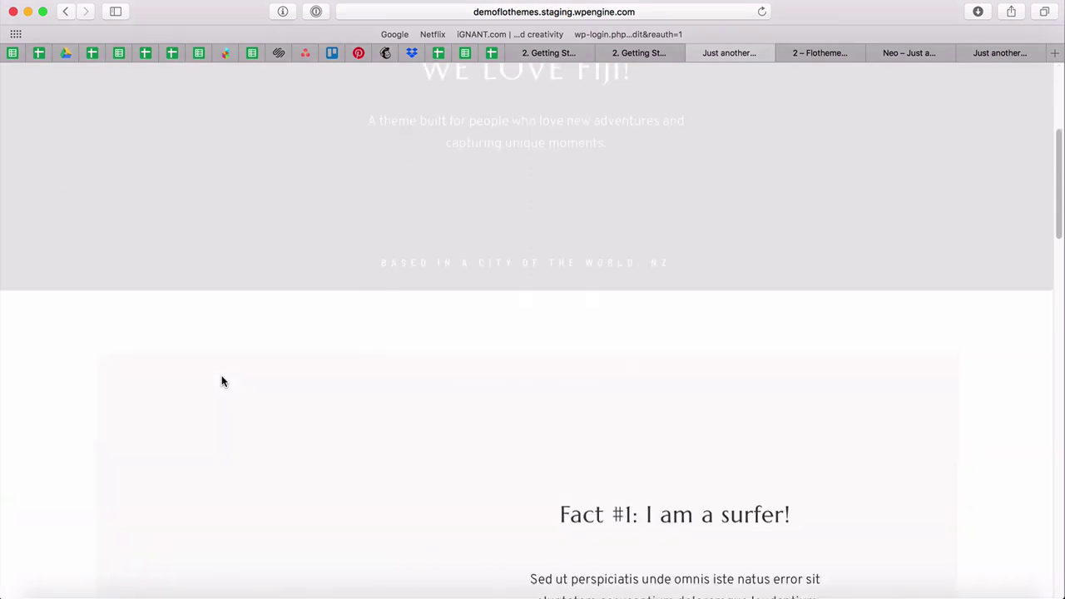
scroll(221, 381, "up", 4)
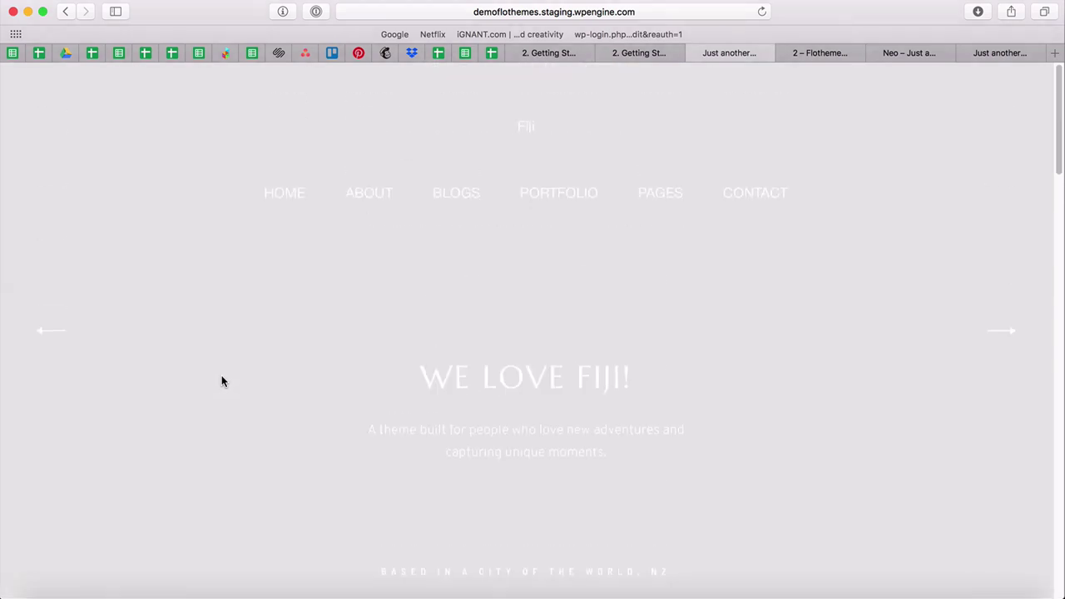
scroll(221, 381, "down", 5)
scroll(221, 381, "down", 7)
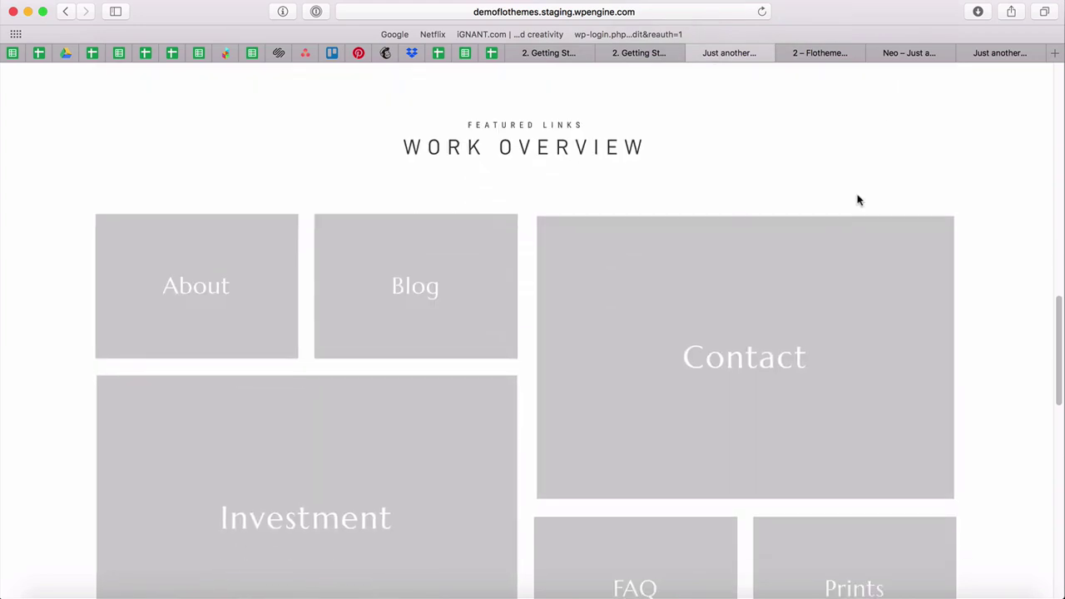
Compare the fact slider and Work Overview sections on the live Fiji demo with those on the imported homepage.
left_click(915, 55)
scroll(500, 303, "down", 20)
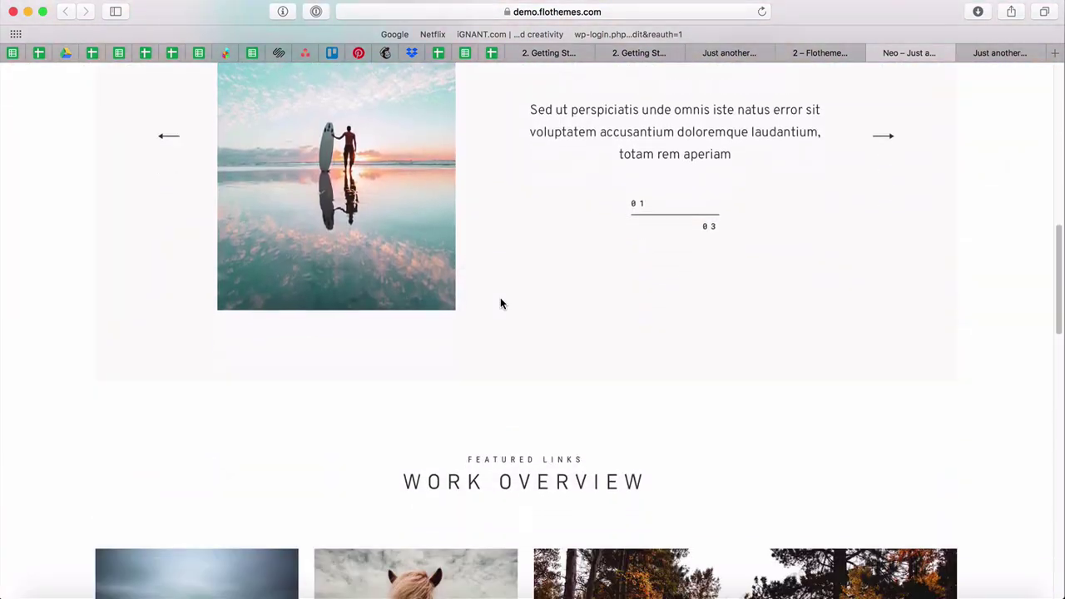
scroll(500, 303, "up", 20)
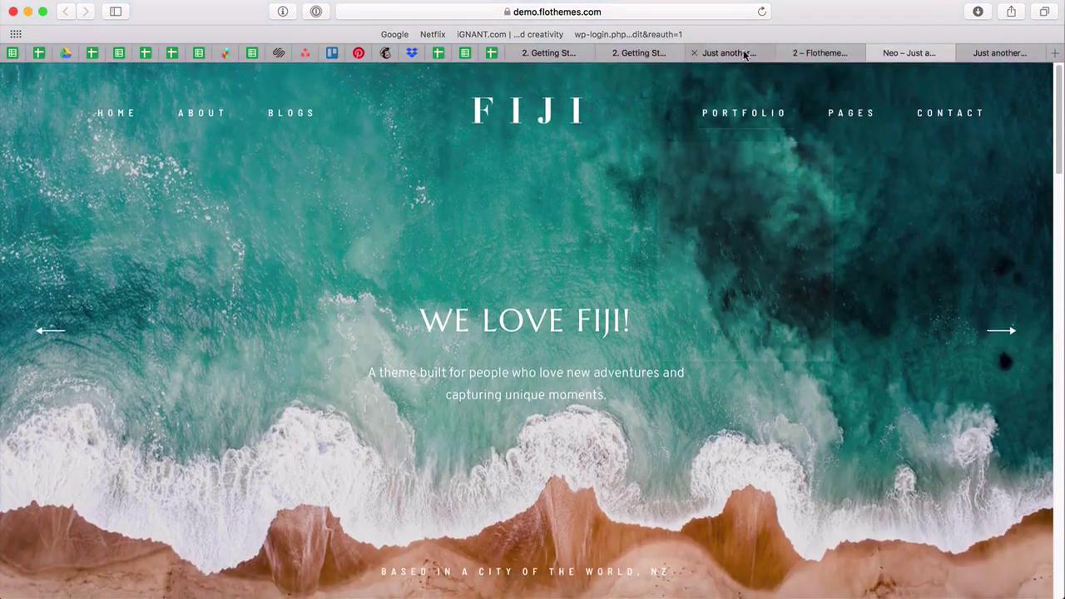
left_click(729, 53)
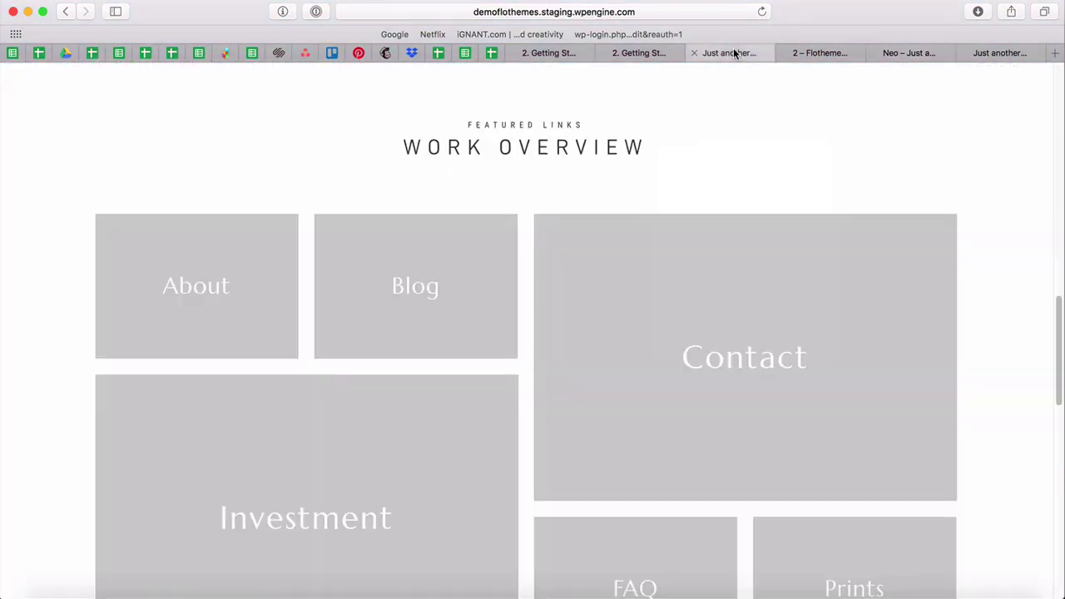
scroll(476, 212, "up", 10)
scroll(475, 217, "up", 5)
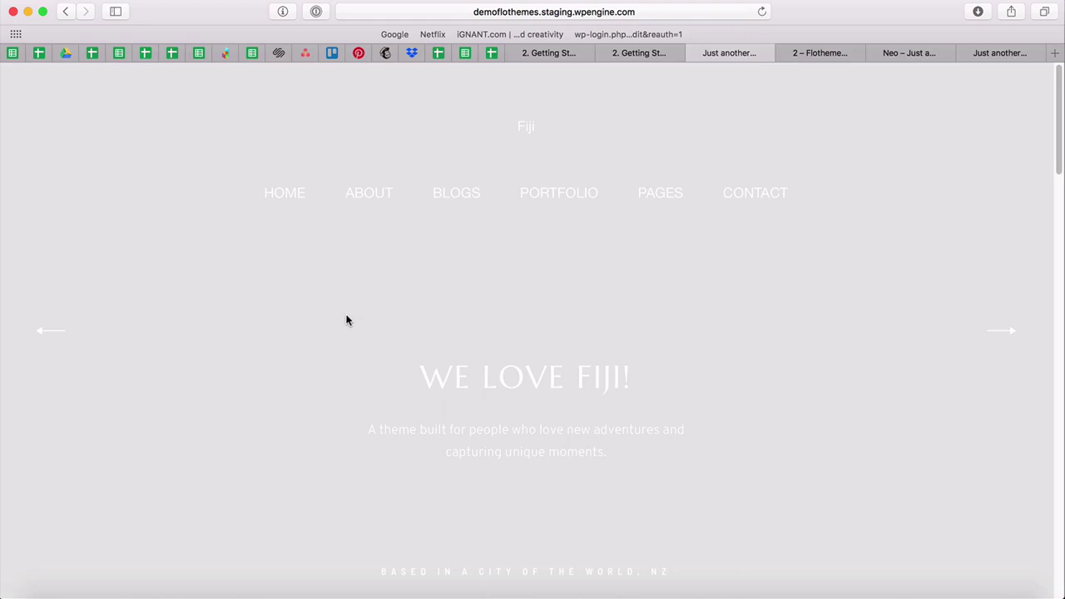
scroll(333, 300, "down", 10)
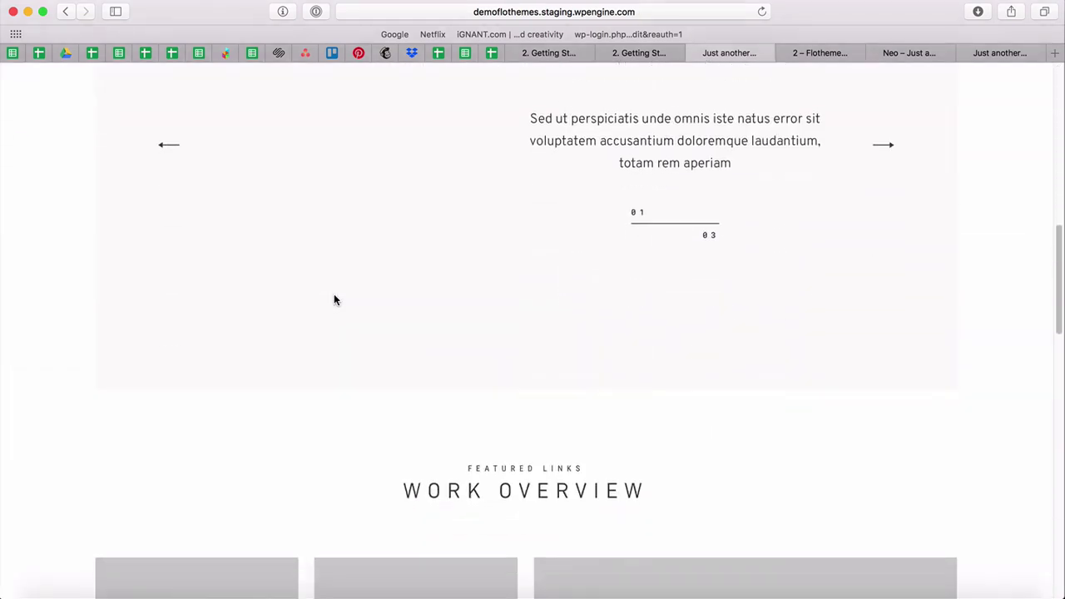
scroll(333, 301, "down", 5)
scroll(333, 300, "up", 10)
key("super+r")
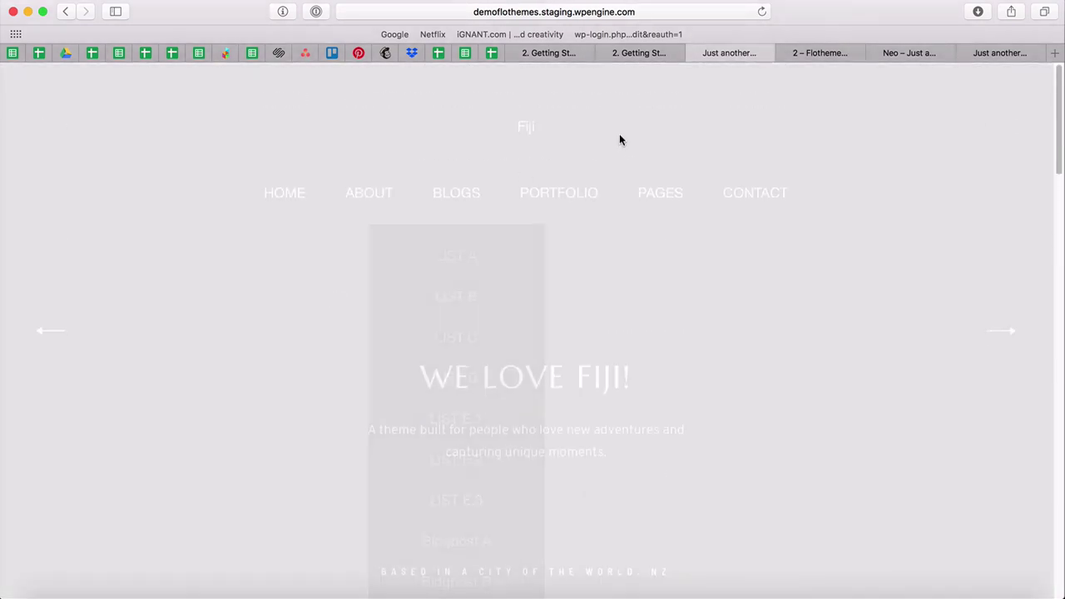
Return to the Import Demo Content settings in the WordPress admin and review the import information.
left_click(656, 52)
scroll(297, 445, "down", 5)
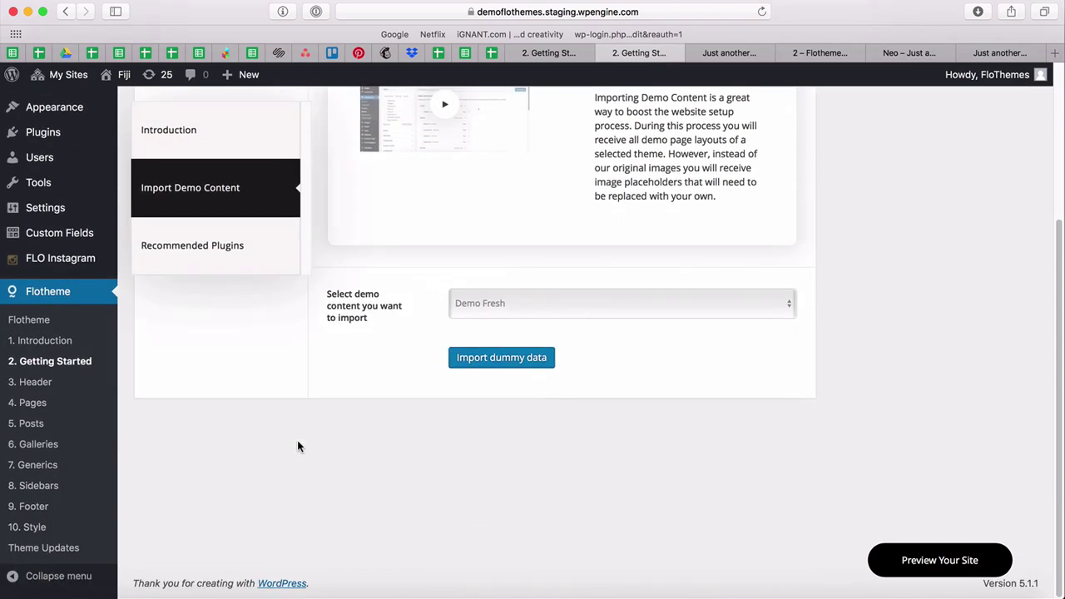
scroll(298, 441, "up", 4)
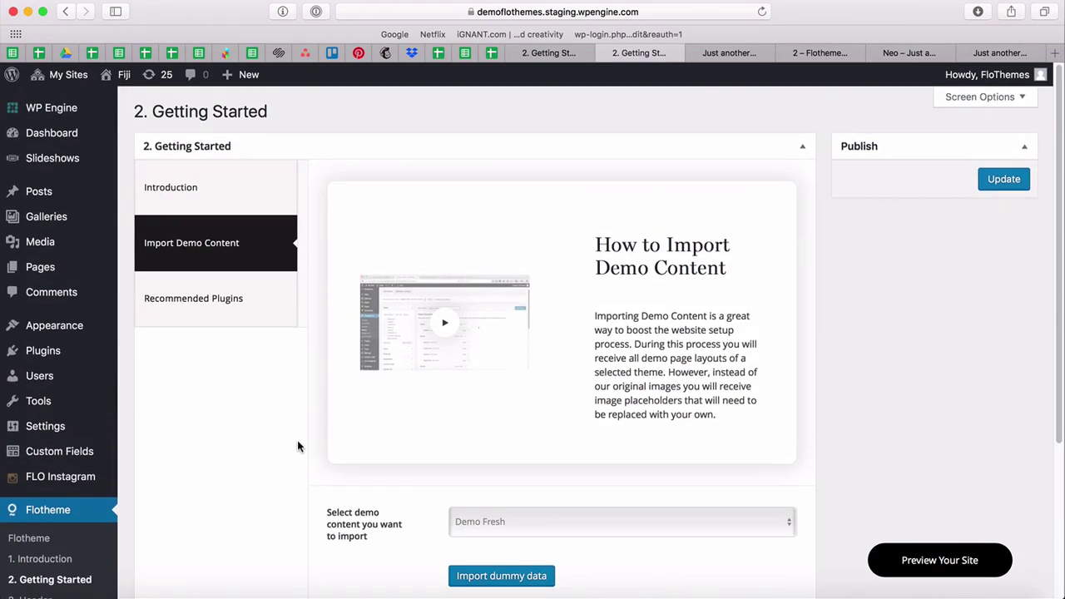
Switch to the Demo Content checklist in Evernote and check off 01 Import Demo.
key("super+Tab")
scroll(297, 446, "down", 1)
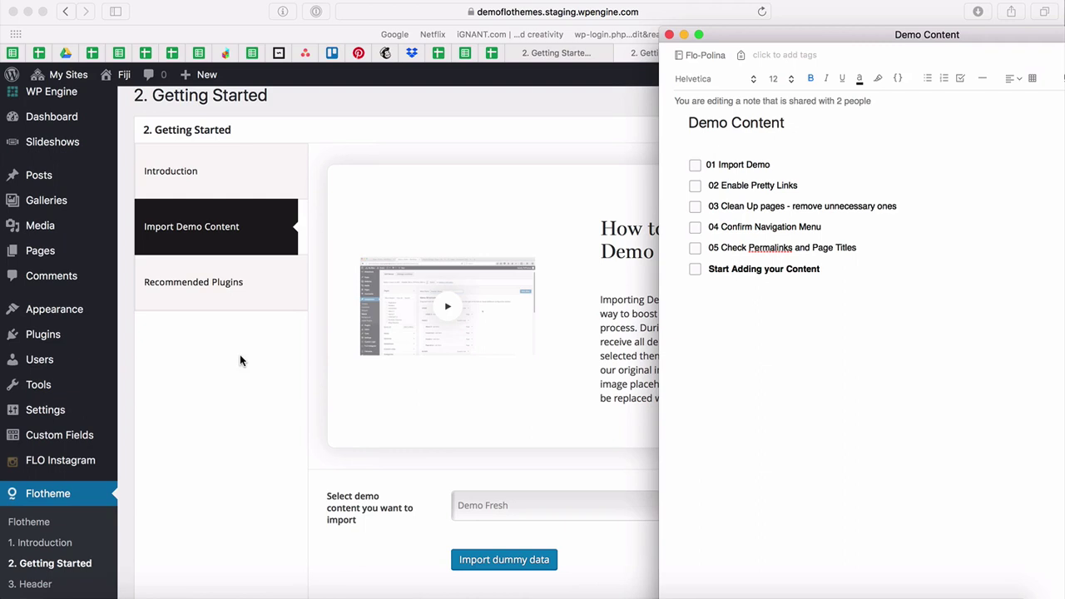
left_click_drag(811, 185, 690, 185)
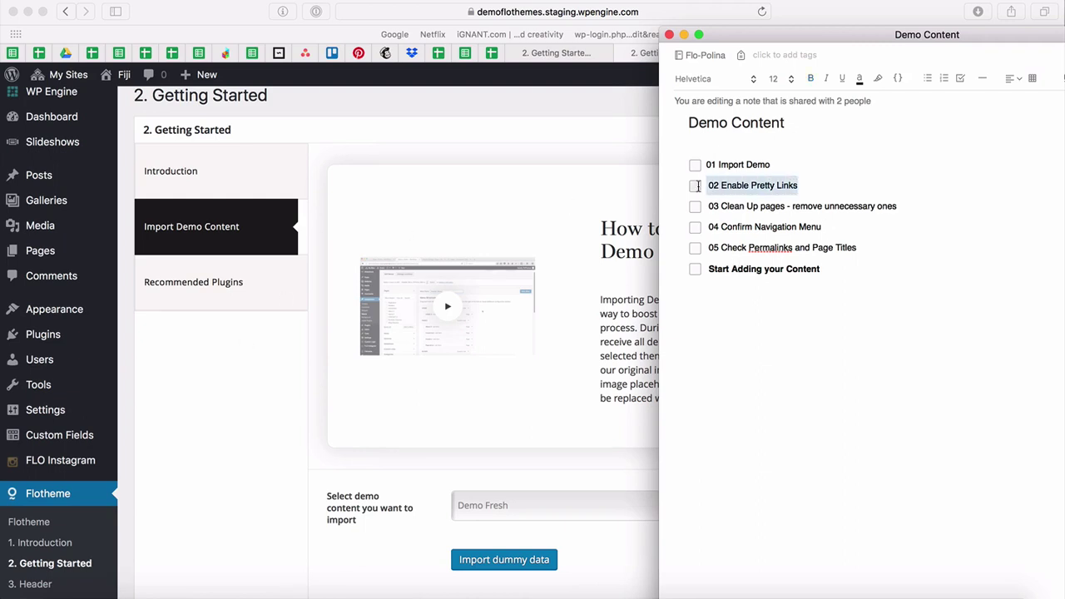
left_click(695, 166)
Return to the WordPress admin in Safari, open the Permalink Settings, and select the Post name URL structure.
scroll(125, 375, "down", 4)
left_click(219, 445)
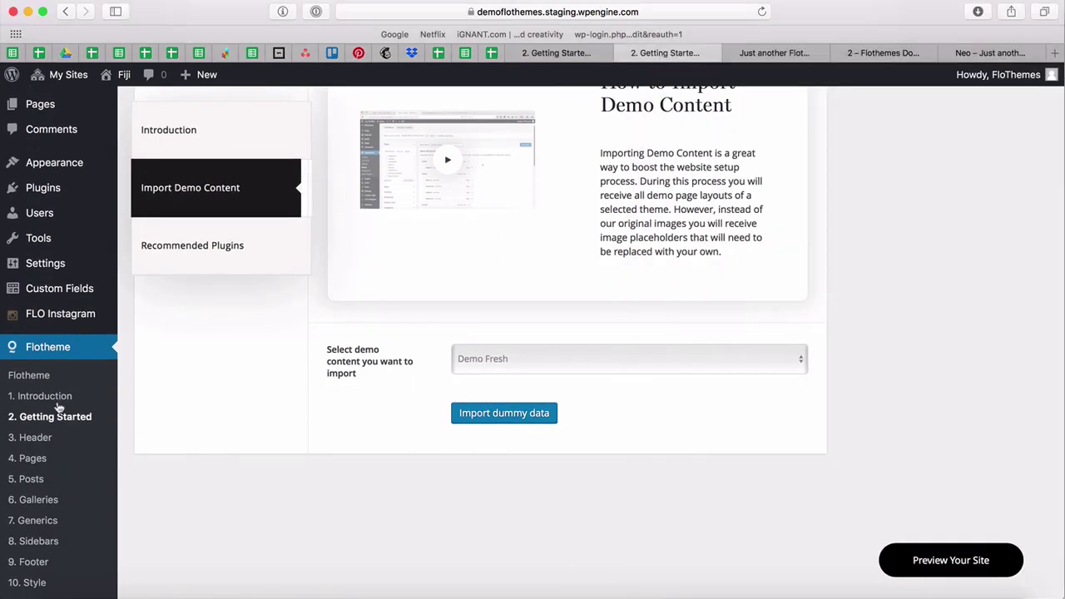
mouse_move(52, 275)
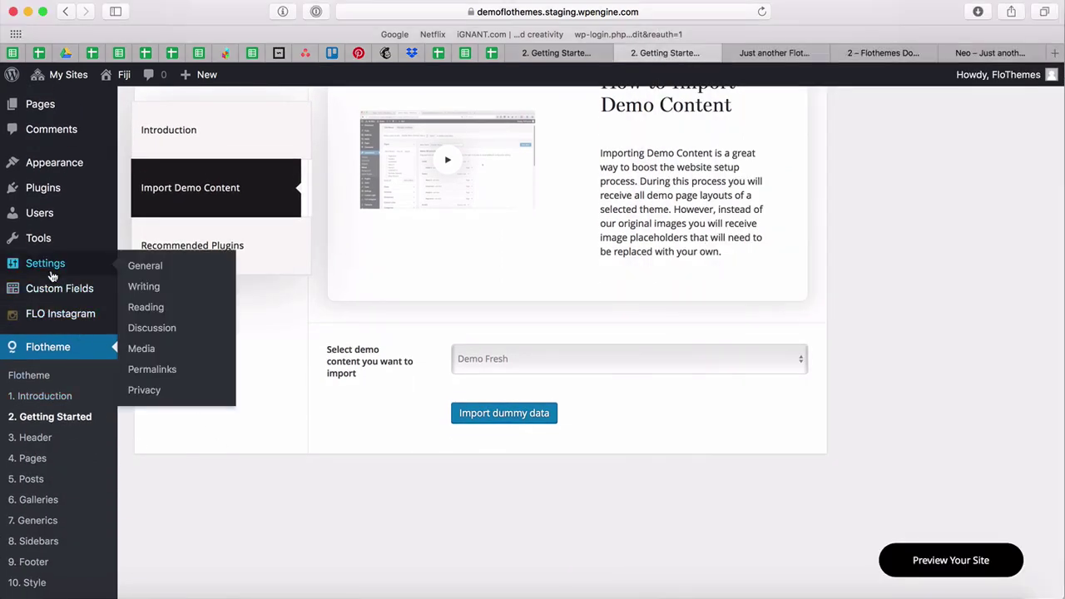
left_click(152, 371)
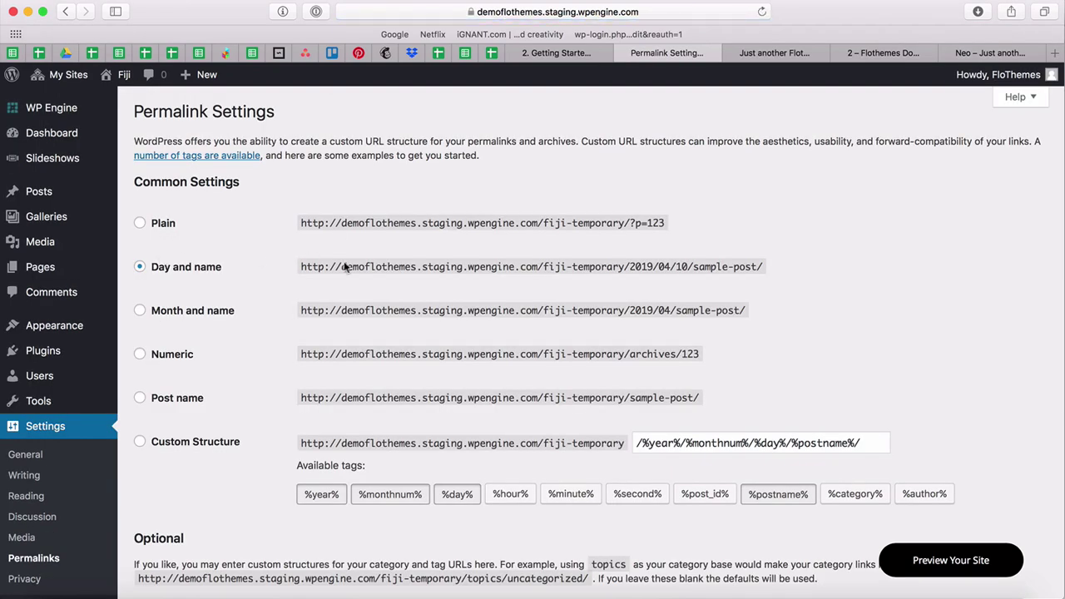
scroll(388, 270, "down", 2)
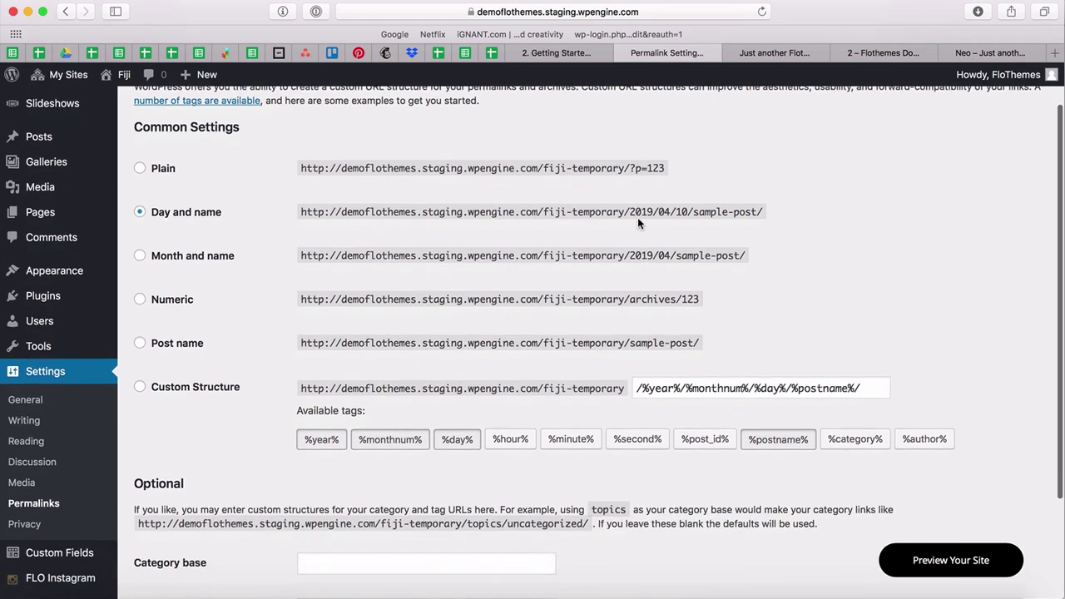
left_click(140, 344)
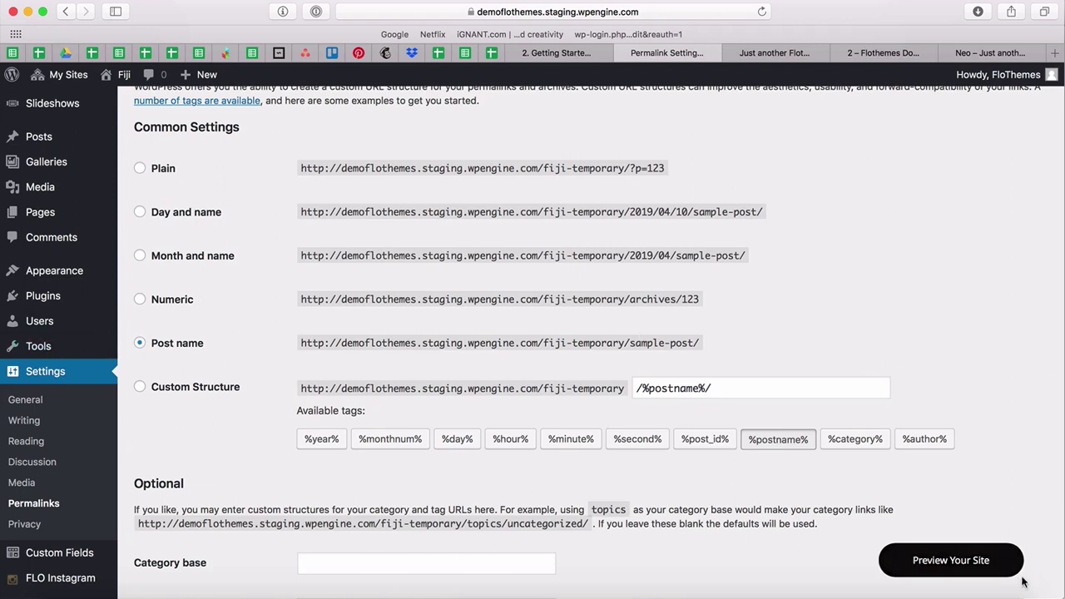
Check off 02 Enable Pretty Links in the Evernote checklist and return to the Permalink Settings in Safari.
key("super+Tab")
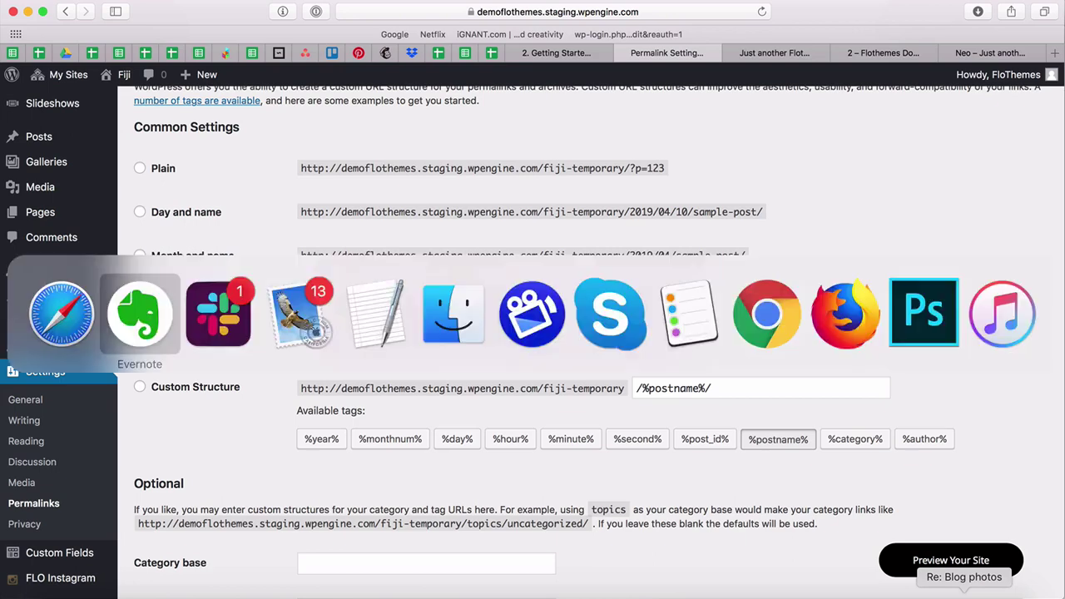
left_click(694, 186)
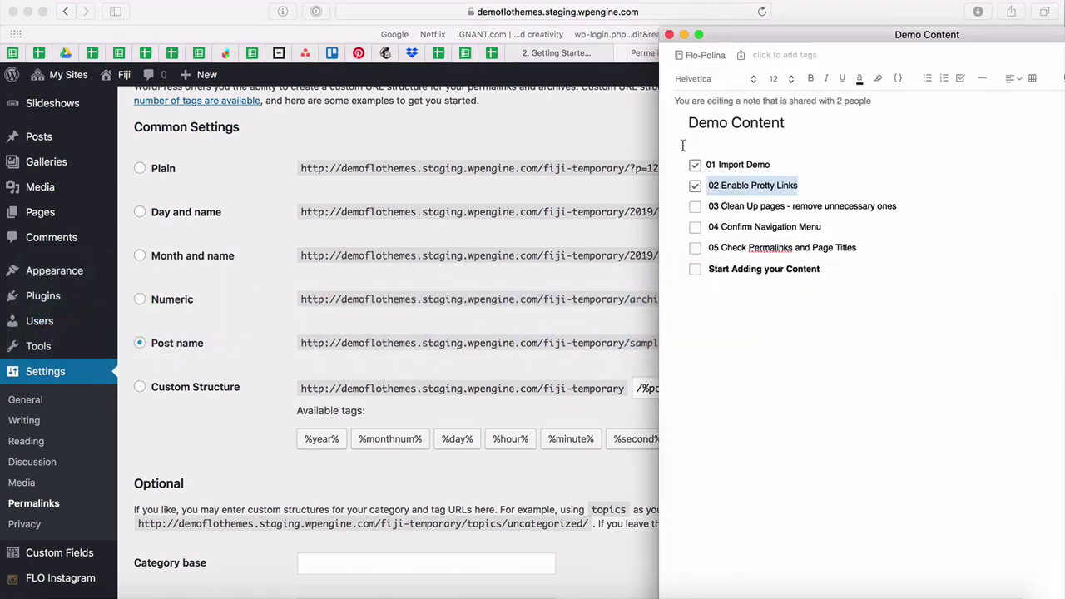
left_click(623, 143)
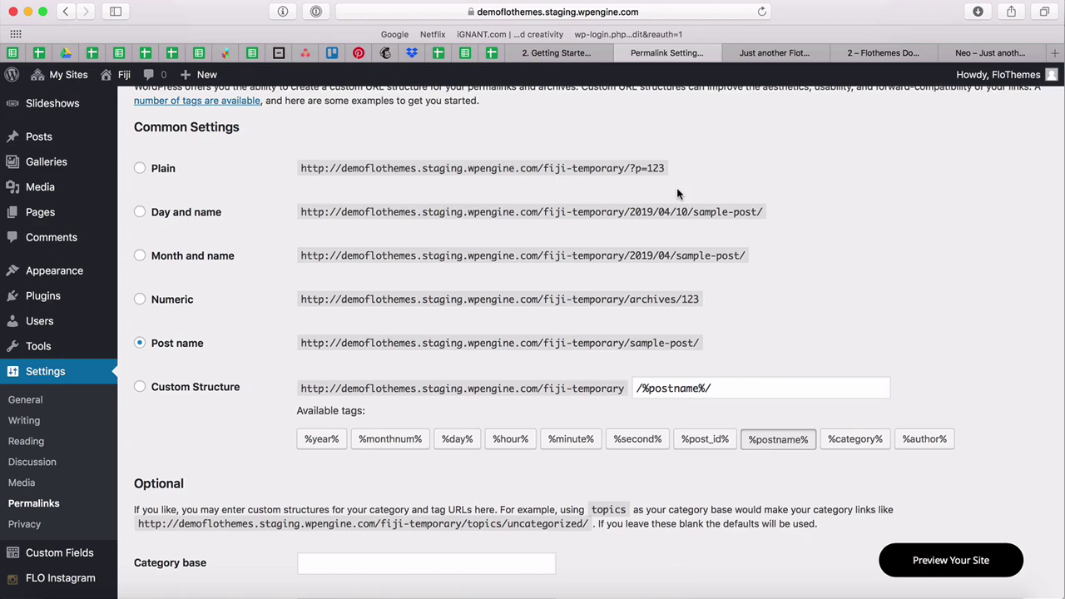
Switch from the imported Fiji site to the live demo and look through its navigation submenus, including Home, About, Blogs and Contact.
left_click(784, 57)
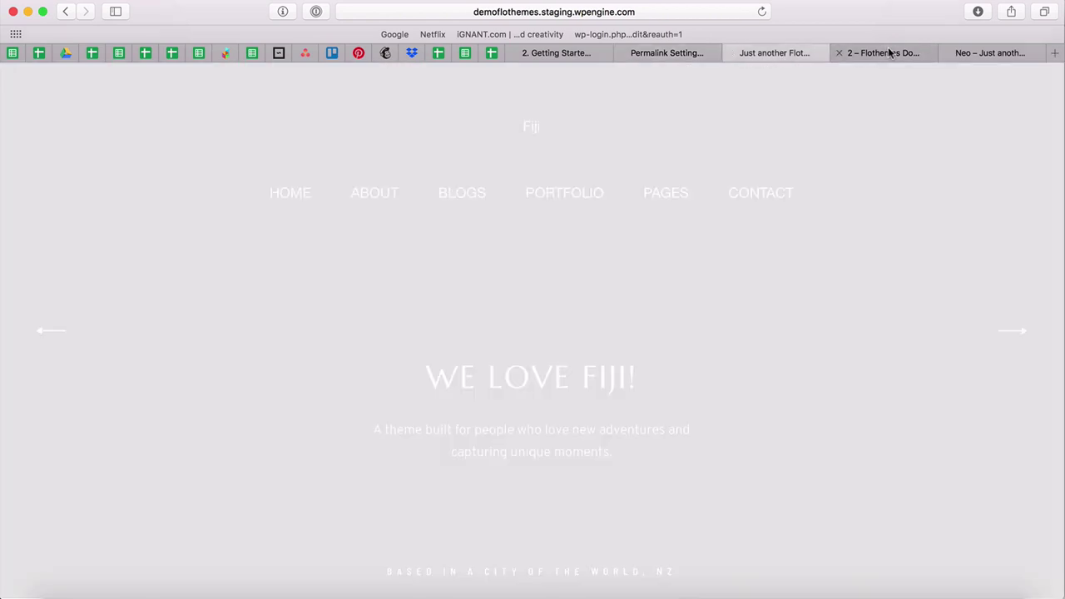
left_click(887, 52)
left_click(794, 52)
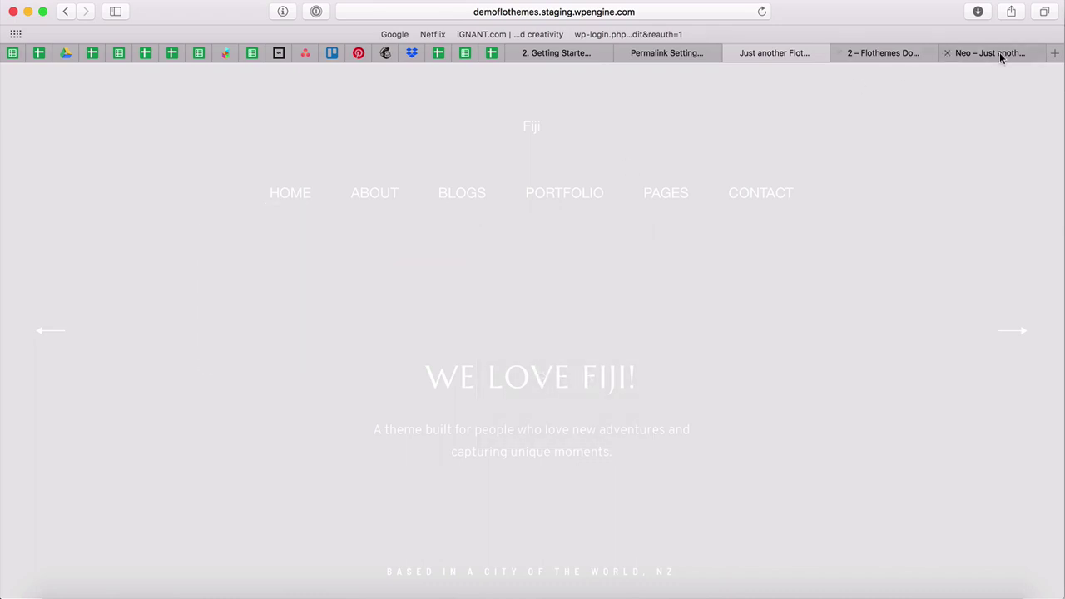
left_click(999, 53)
mouse_move(116, 114)
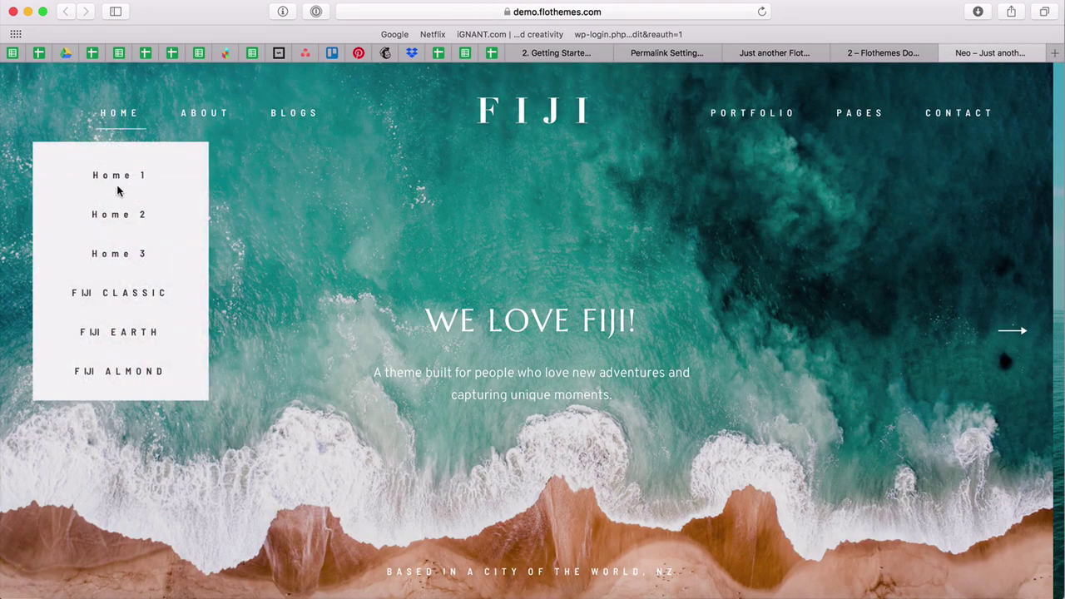
mouse_move(202, 114)
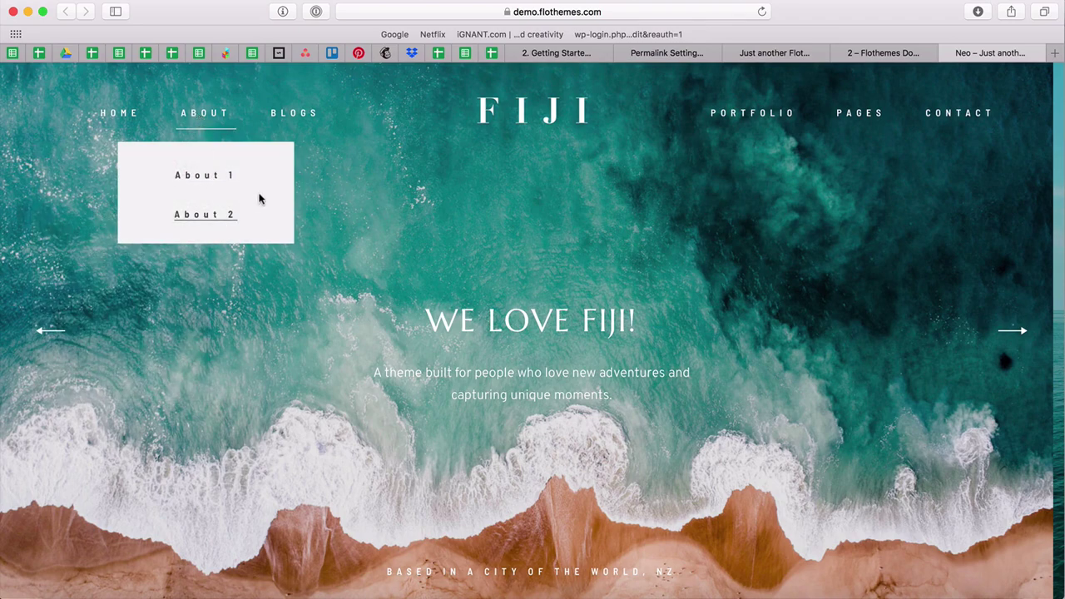
mouse_move(294, 114)
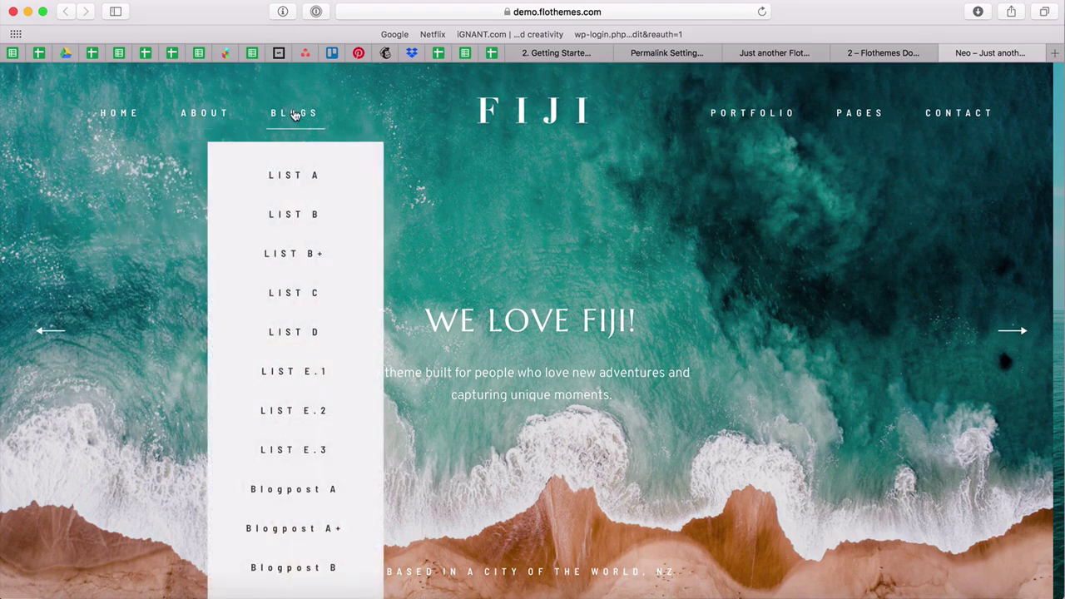
mouse_move(879, 119)
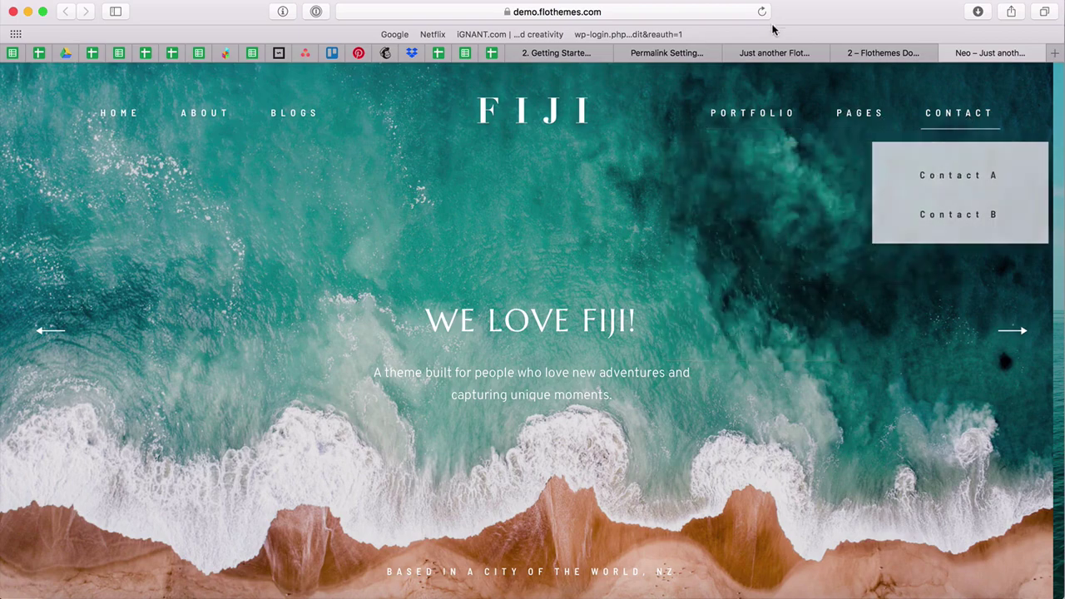
Check the Home submenu on the imported Fiji site, and open the list of all pages in the WordPress admin.
left_click(761, 53)
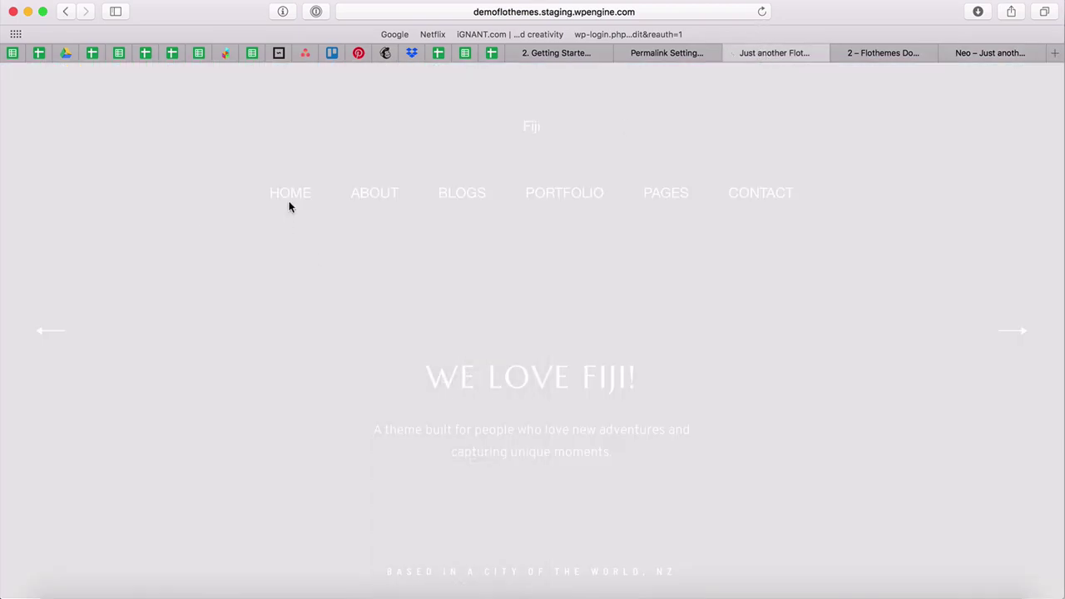
mouse_move(455, 198)
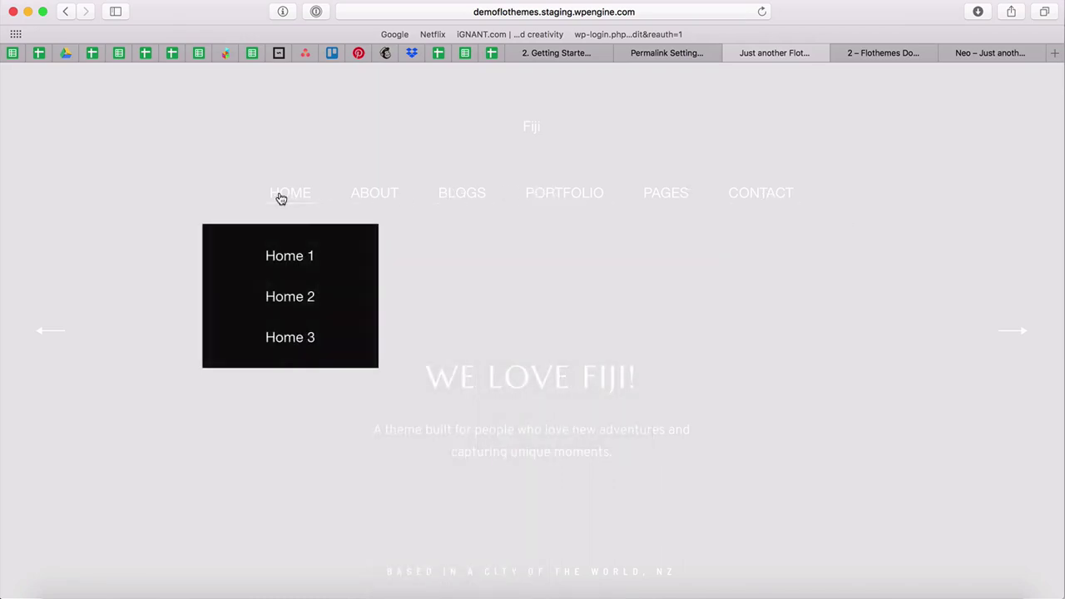
left_click(670, 52)
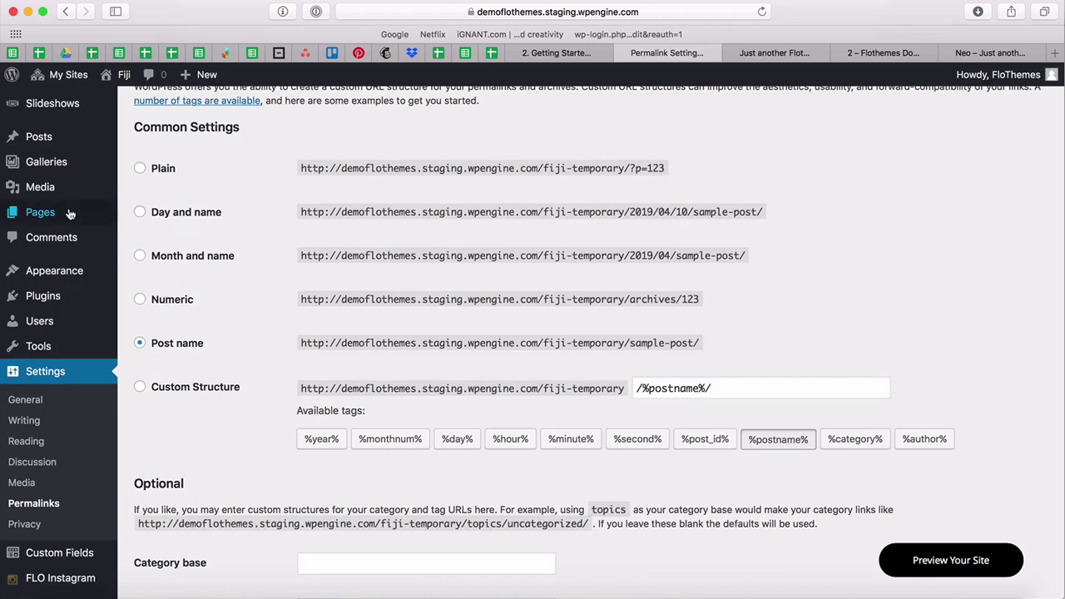
mouse_move(48, 267)
scroll(48, 270, "up", 1)
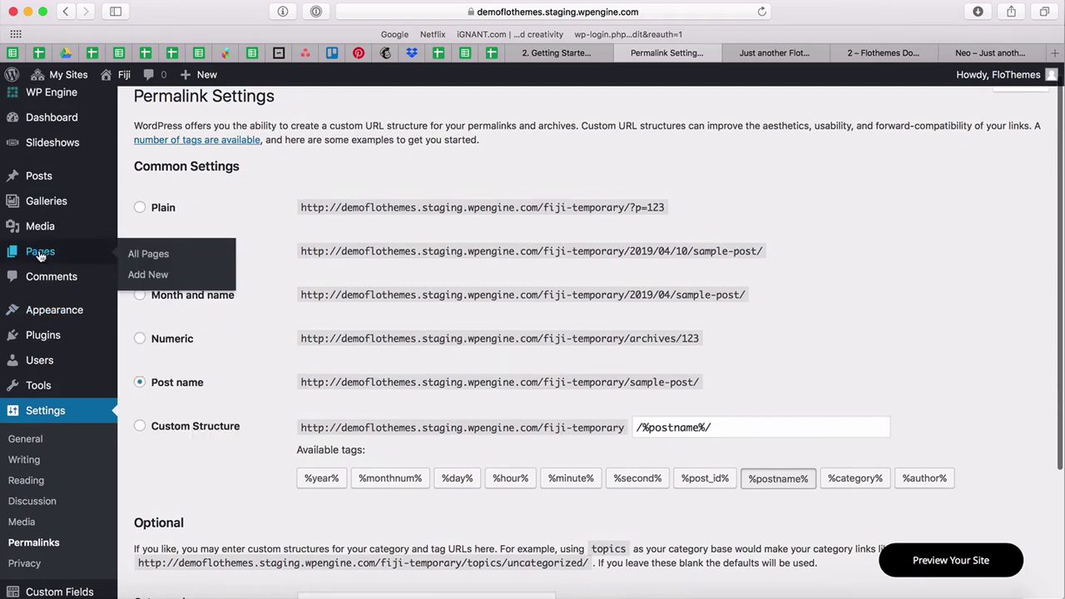
left_click(137, 254)
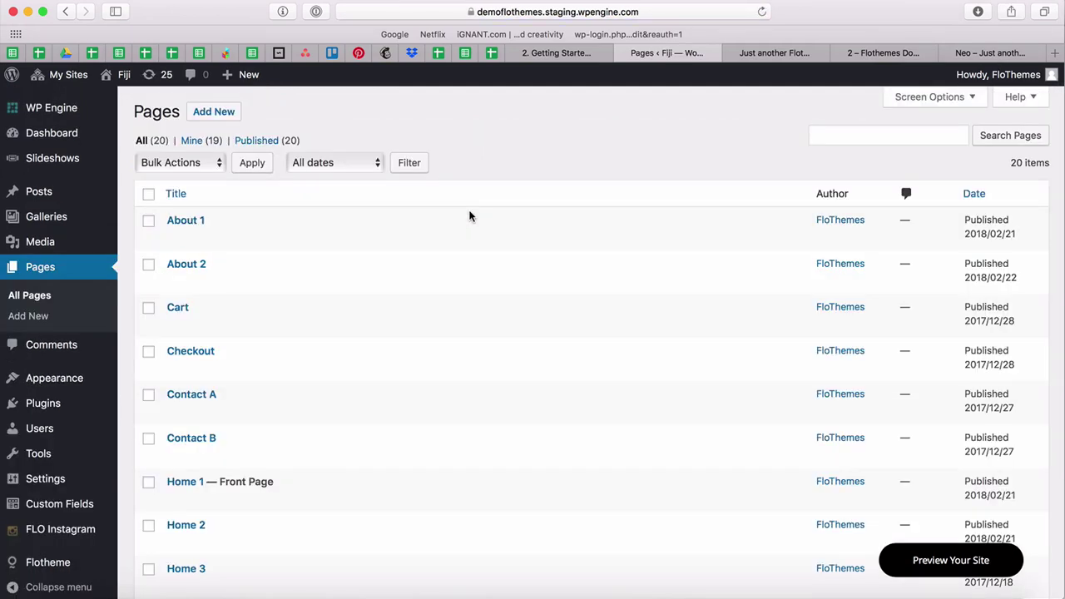
Look through the Blogs and Portfolio submenus on the live Fiji demo and return to the WordPress Pages list.
left_click(983, 55)
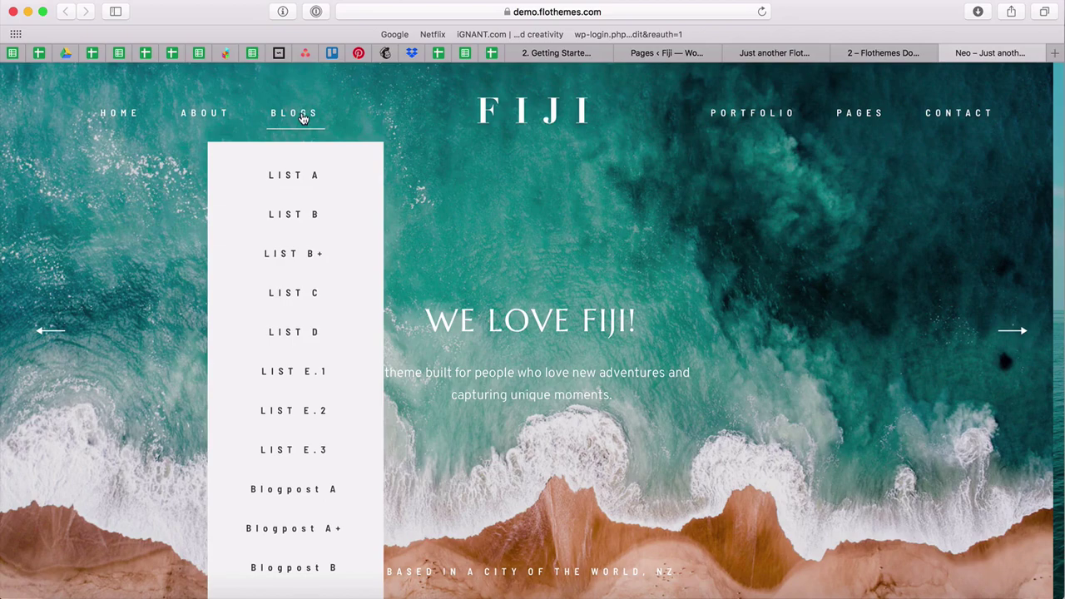
mouse_move(774, 115)
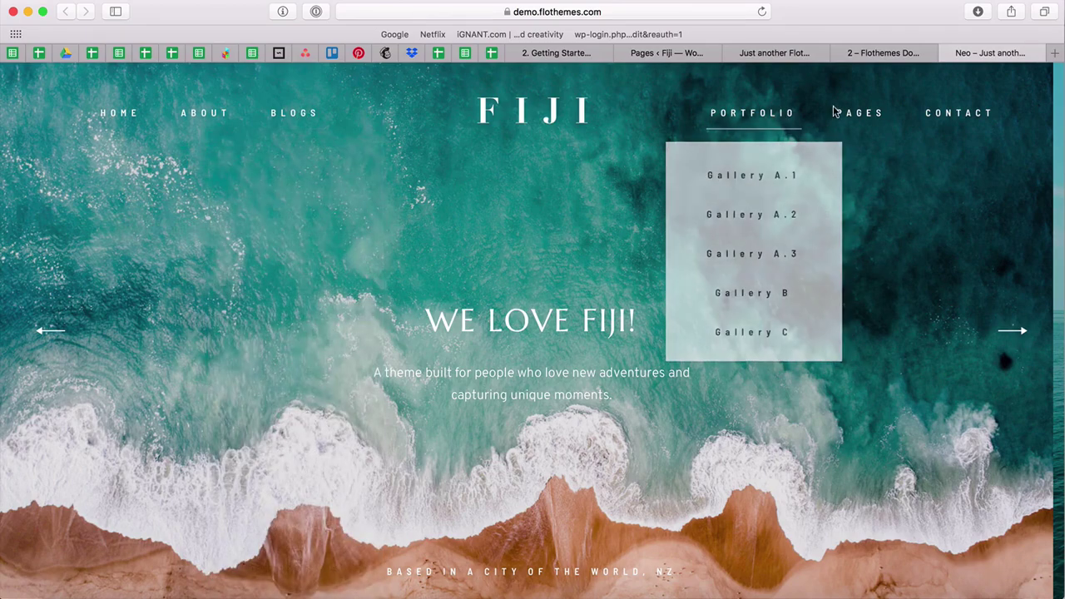
mouse_move(848, 117)
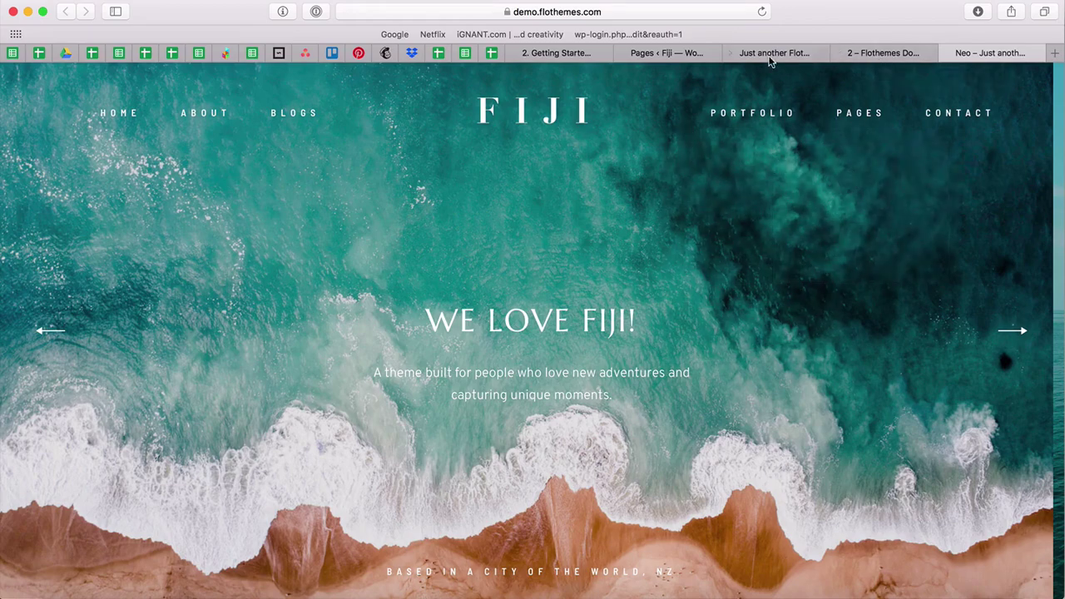
left_click(671, 52)
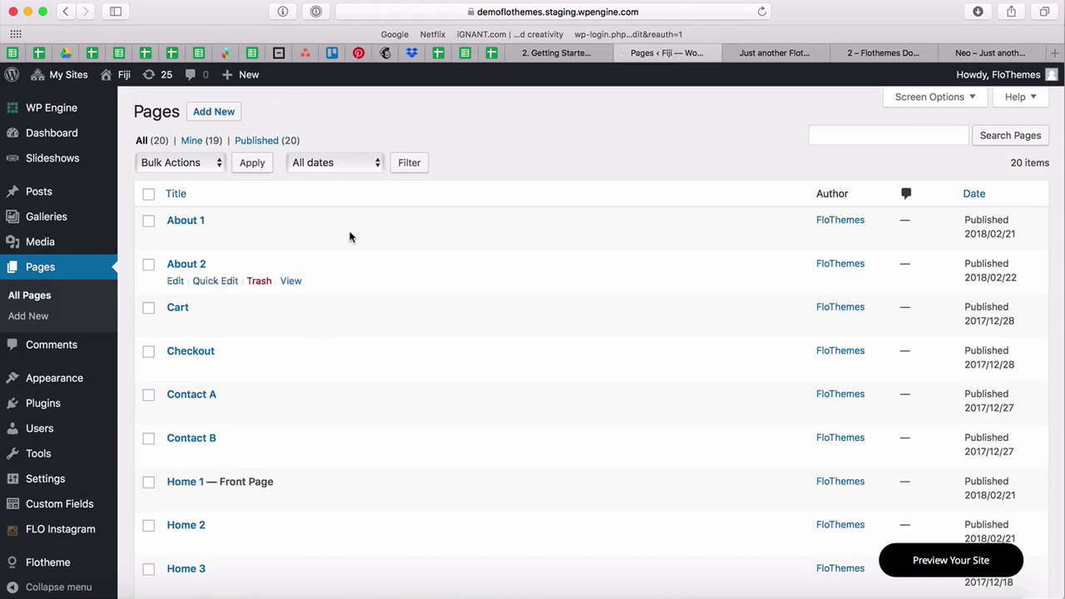
Move all pages except About 2, Contact A, Home 2, Investment and LIST A to the Trash as one bulk action.
scroll(349, 237, "down", 2)
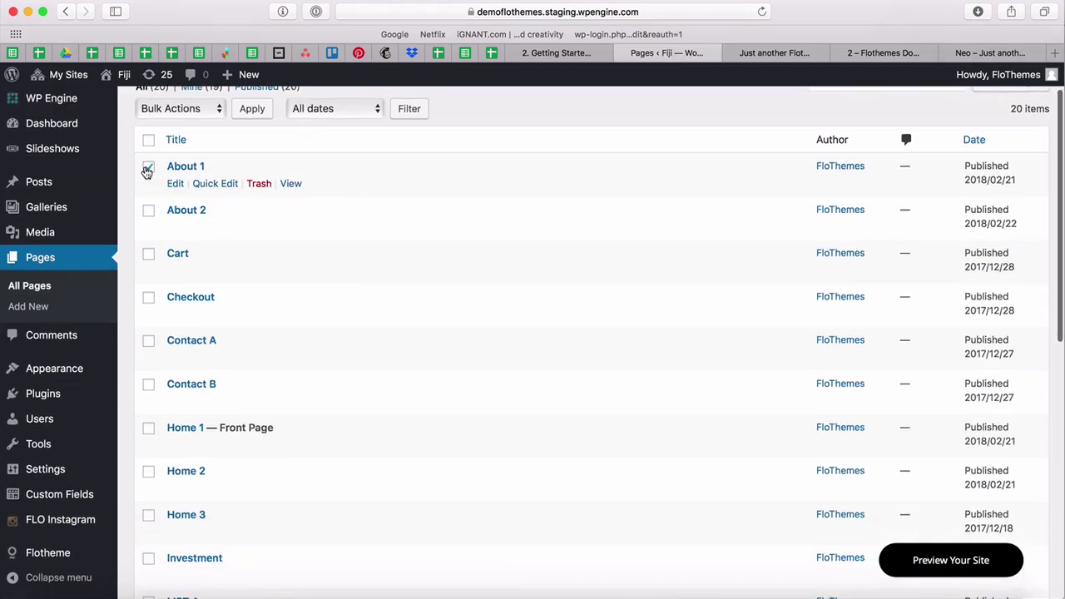
scroll(154, 260, "down", 2)
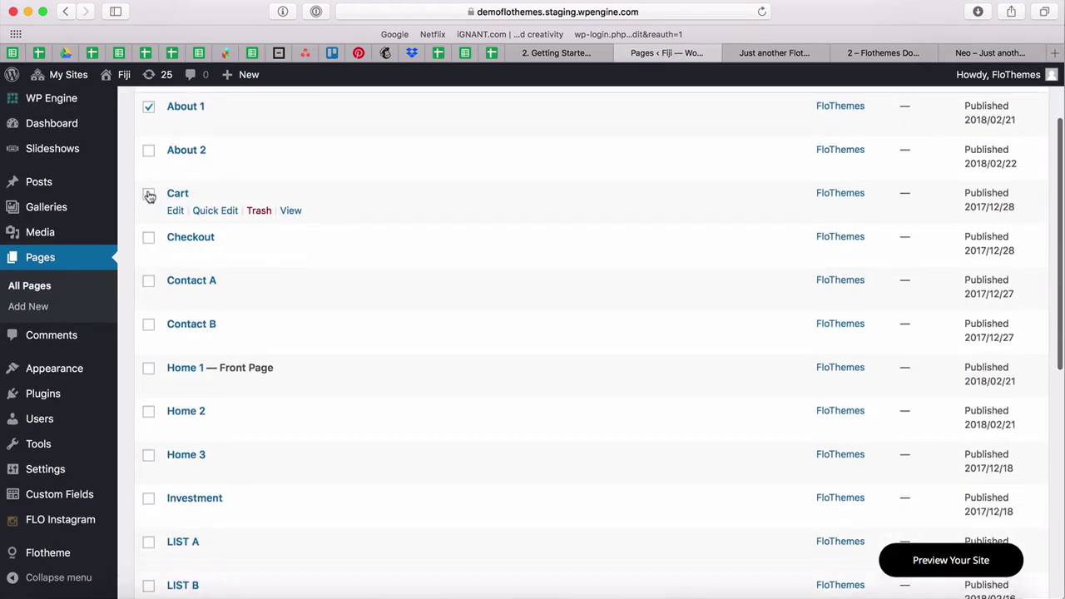
left_click(148, 194)
left_click(148, 238)
scroll(145, 238, "down", 2)
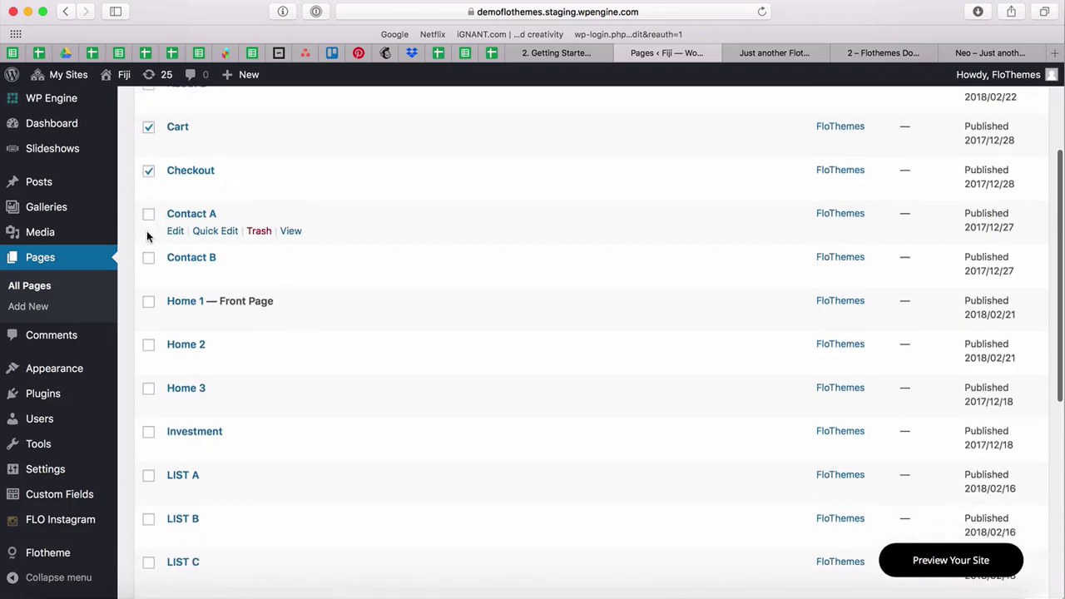
scroll(150, 264, "down", 4)
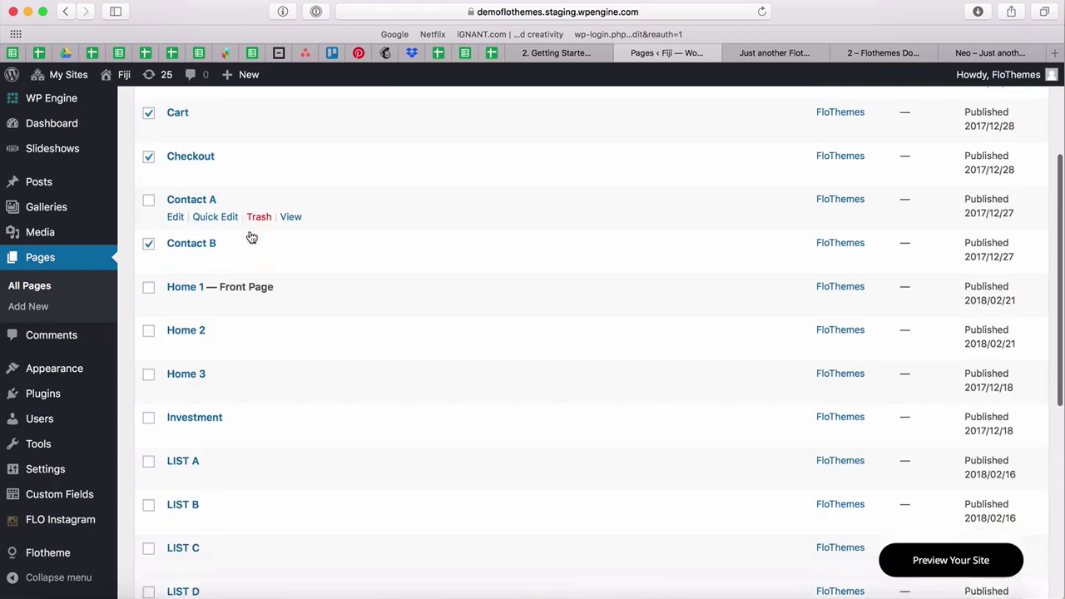
left_click(149, 185)
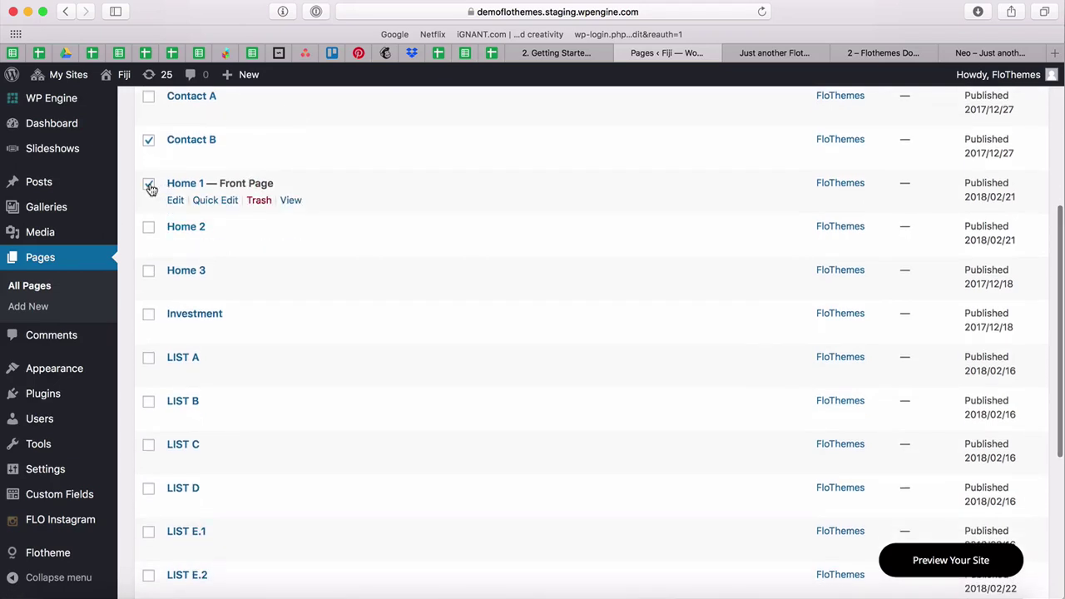
left_click(146, 274)
scroll(146, 274, "down", 3)
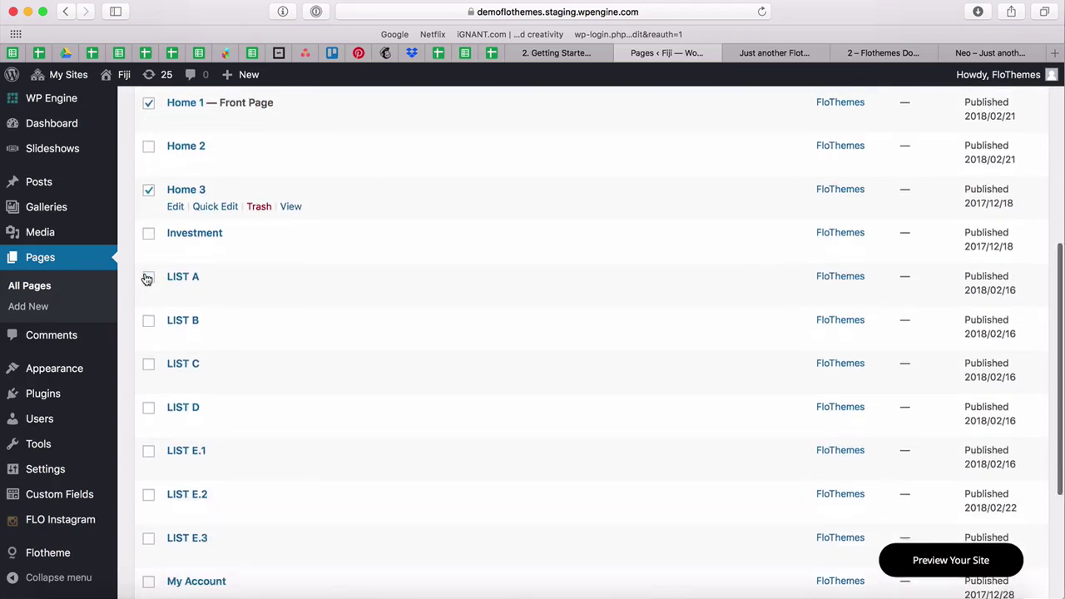
scroll(150, 262, "down", 2)
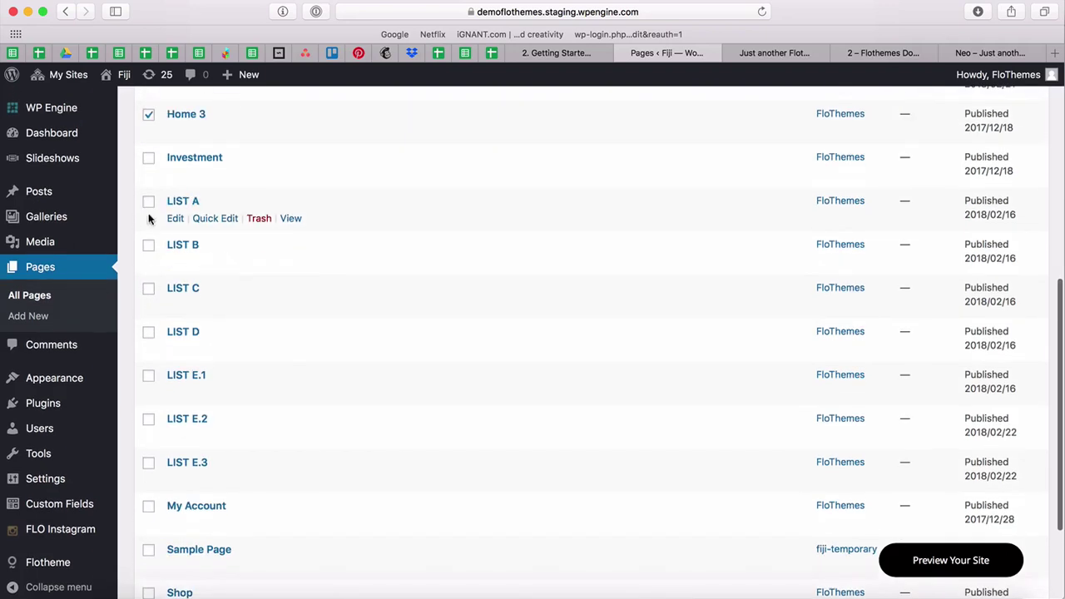
left_click(148, 247)
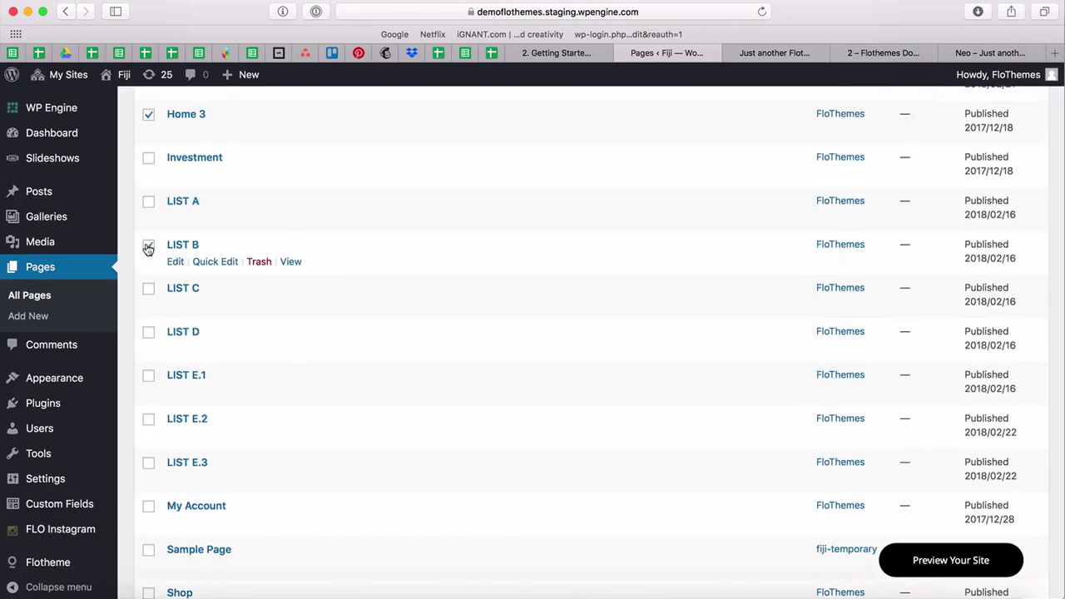
left_click(148, 288)
left_click(148, 332)
scroll(148, 334, "down", 2)
left_click(150, 301)
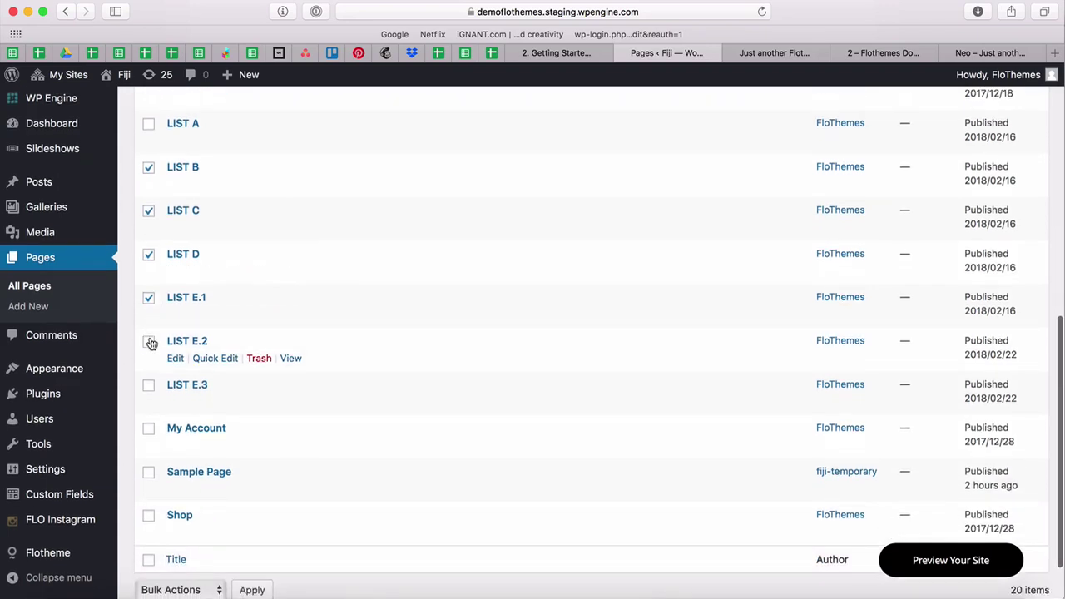
scroll(147, 340, "down", 1)
left_click(148, 341)
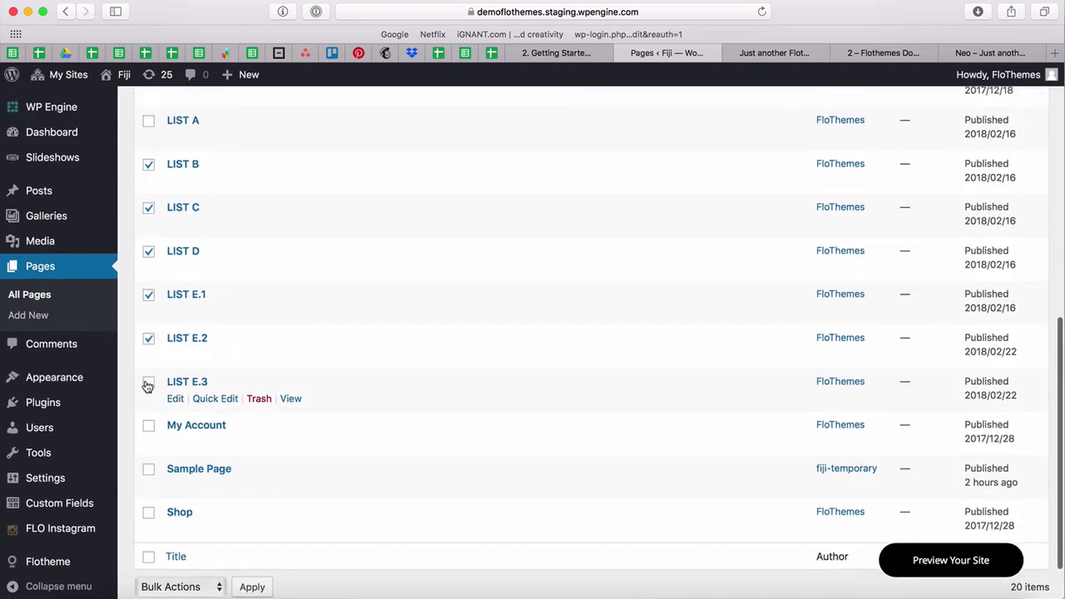
left_click(147, 384)
scroll(146, 385, "down", 1)
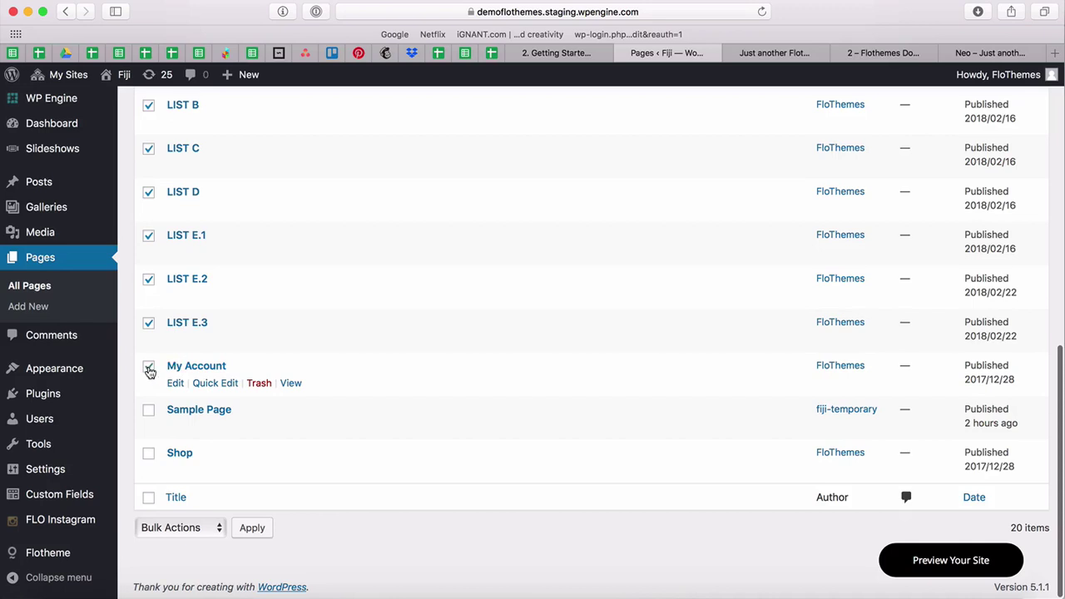
left_click(149, 410)
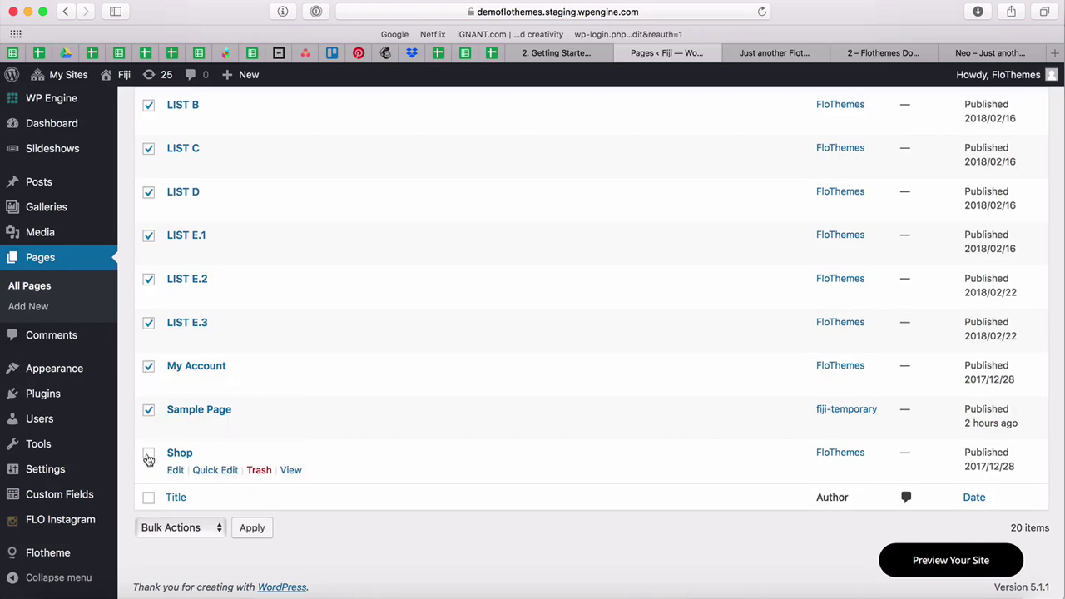
scroll(344, 370, "up", 15)
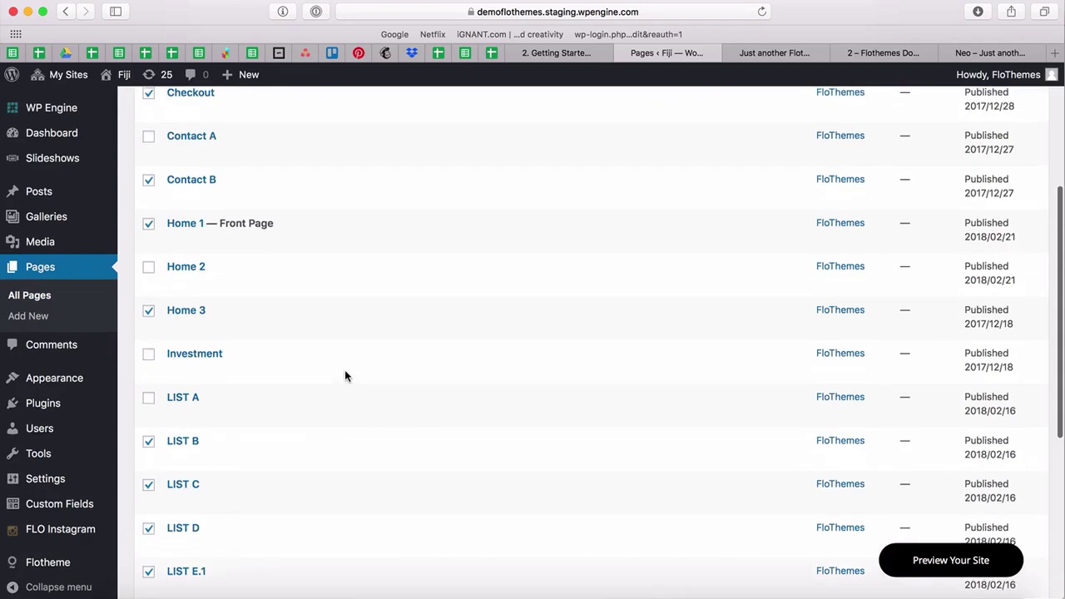
left_click(179, 162)
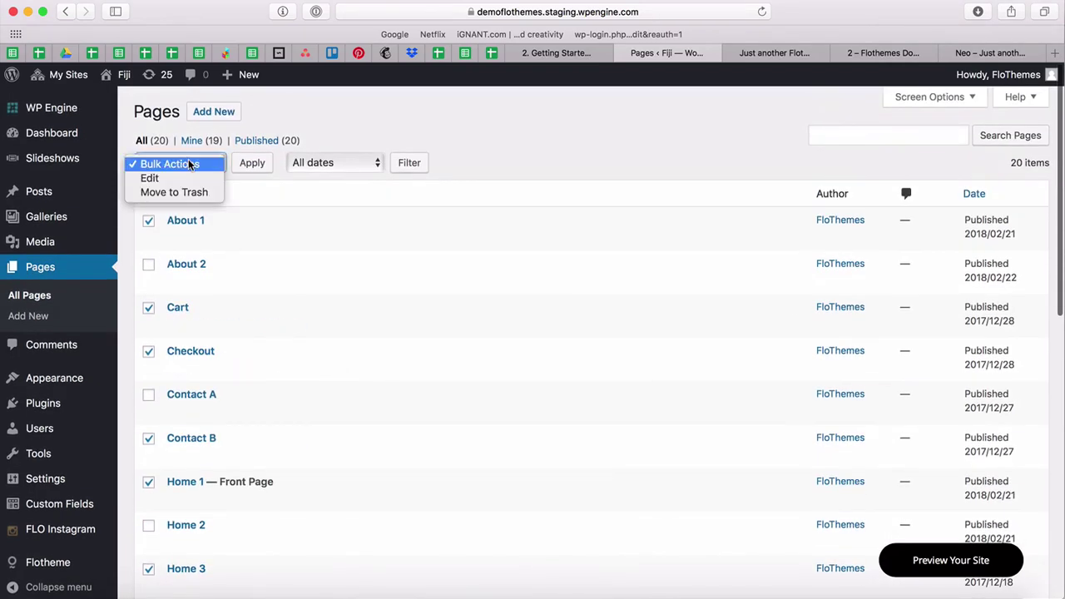
left_click(233, 163)
left_click(186, 167)
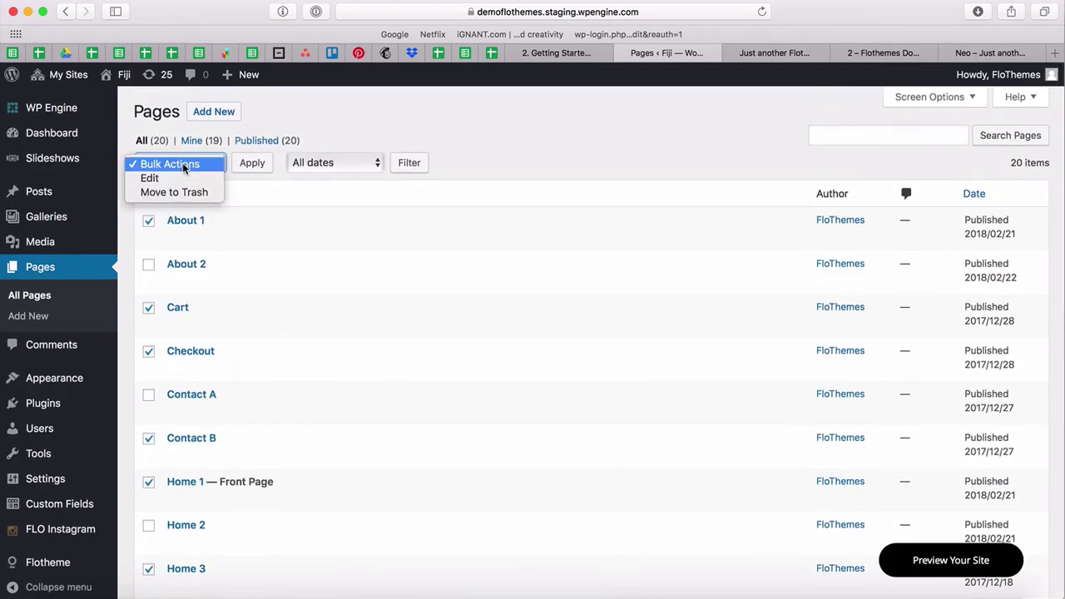
left_click(188, 192)
left_click(253, 165)
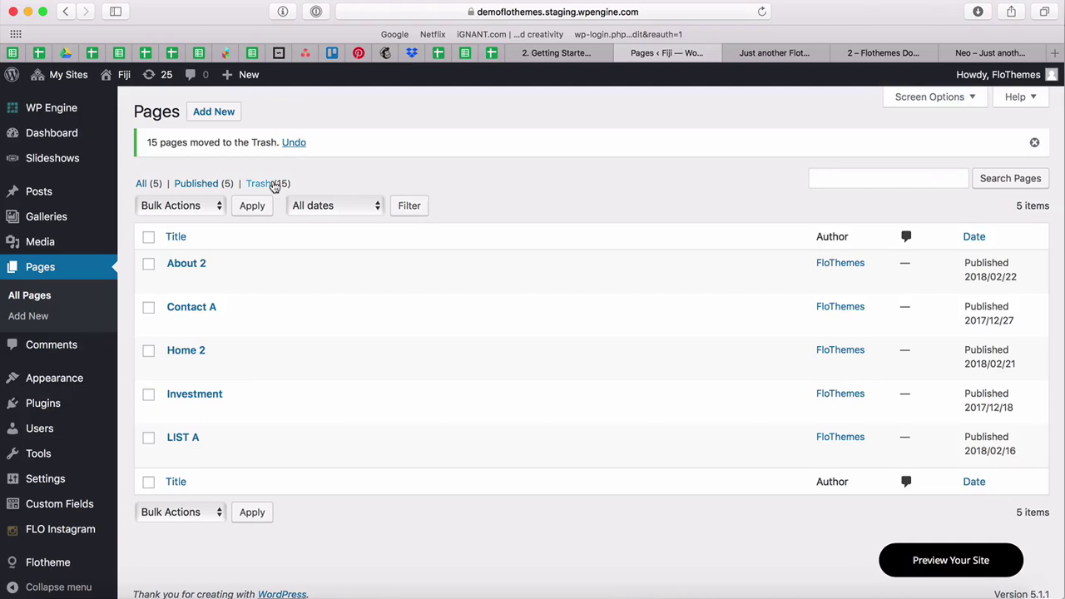
Examine the trashed pages and their bulk options for restoring or permanently deleting without applying any, and return to the list of all pages.
left_click(258, 184)
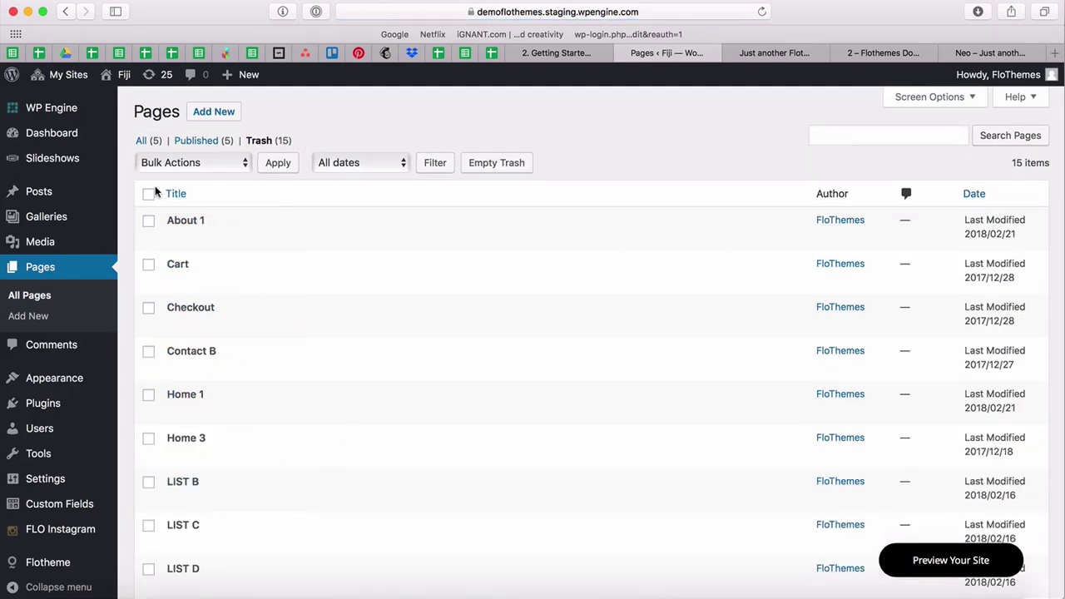
left_click(149, 194)
left_click(189, 164)
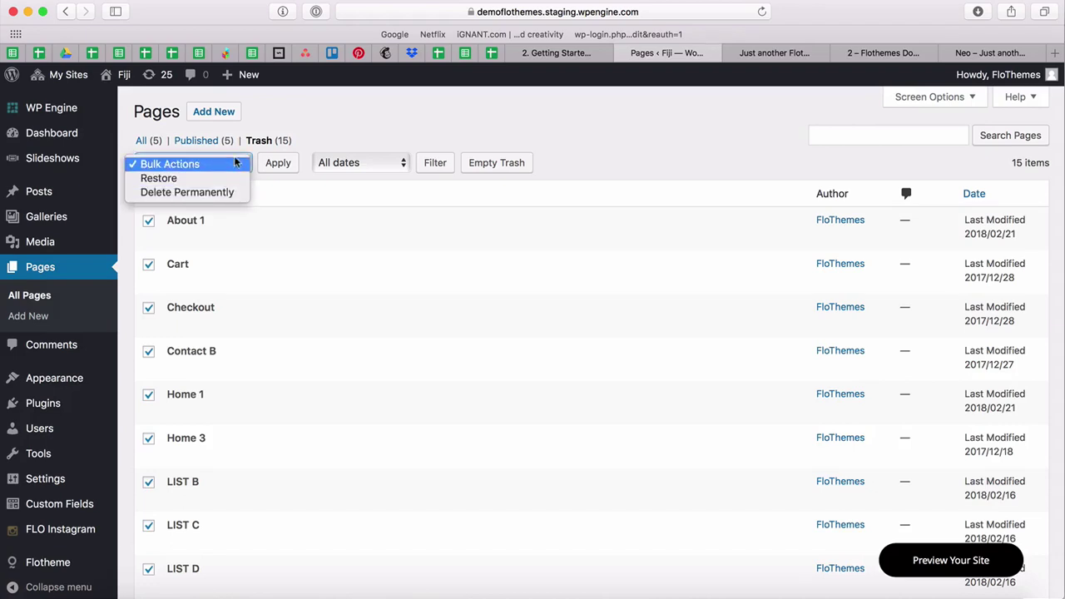
left_click(295, 130)
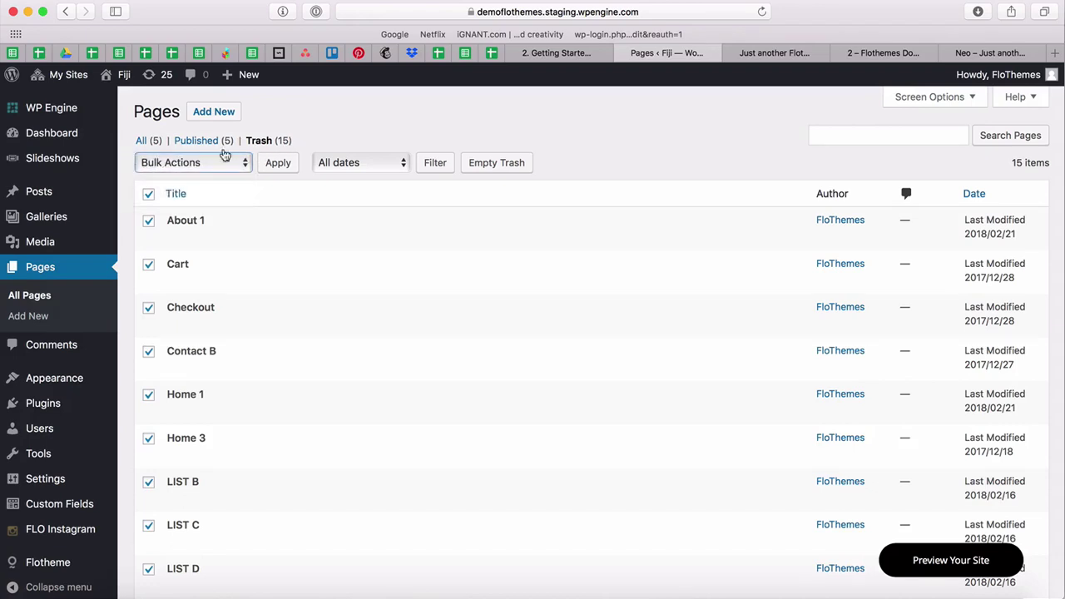
left_click(149, 194)
left_click(188, 167)
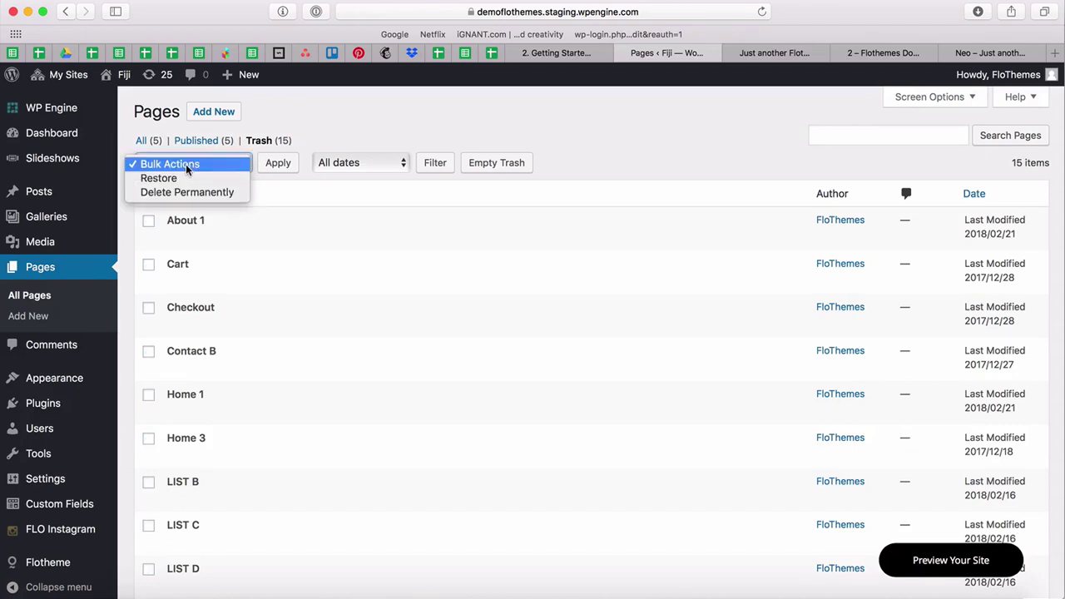
left_click(302, 125)
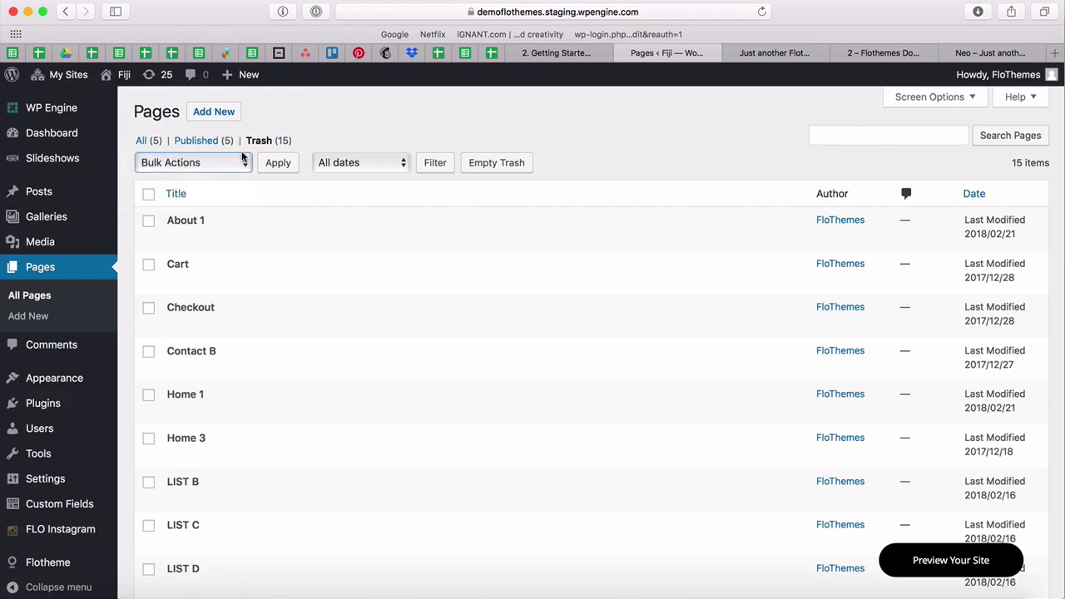
mouse_move(169, 232)
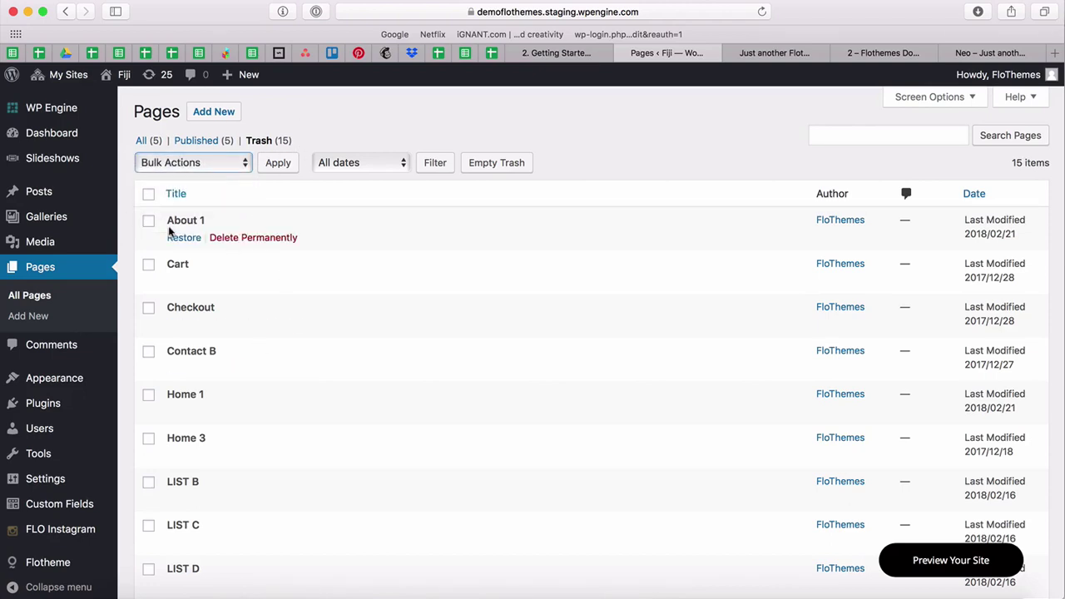
left_click(141, 141)
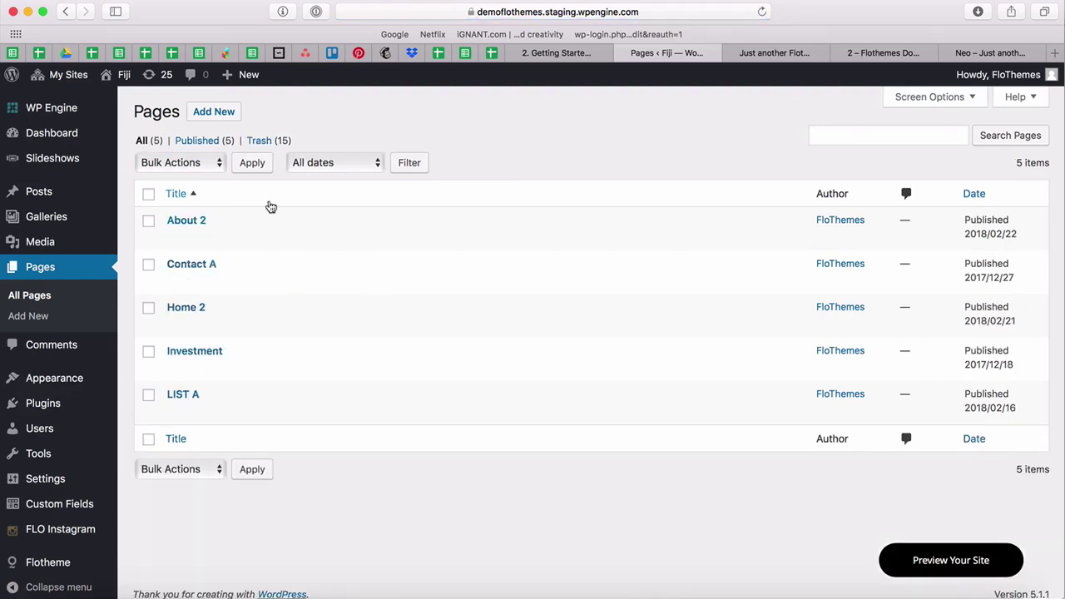
mouse_move(181, 219)
Switch to the imported Fiji site and open its Home 2 page from the site navigation.
left_click(790, 54)
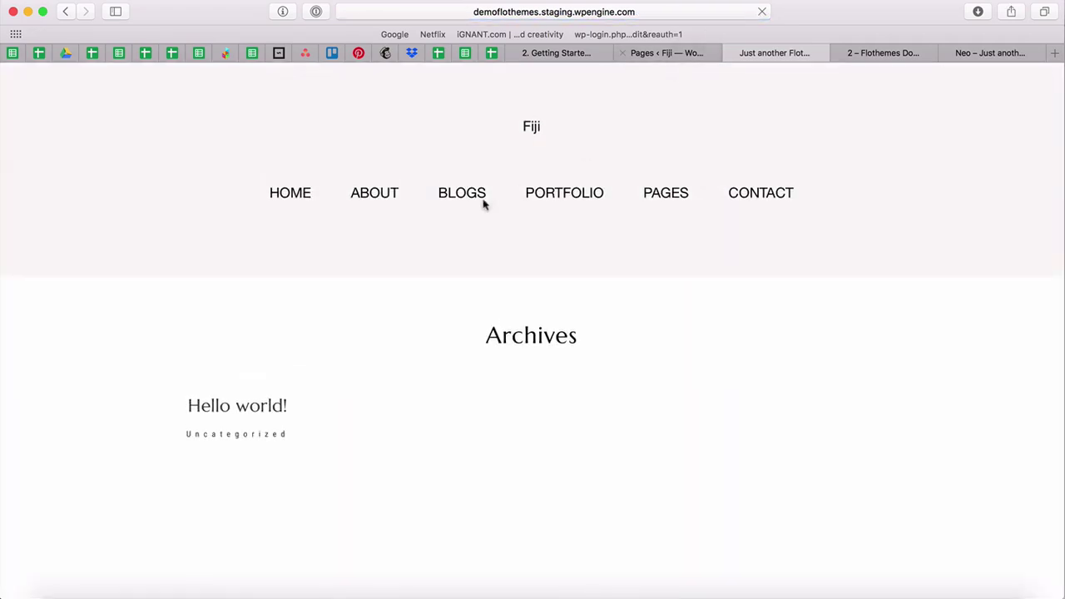
mouse_move(291, 208)
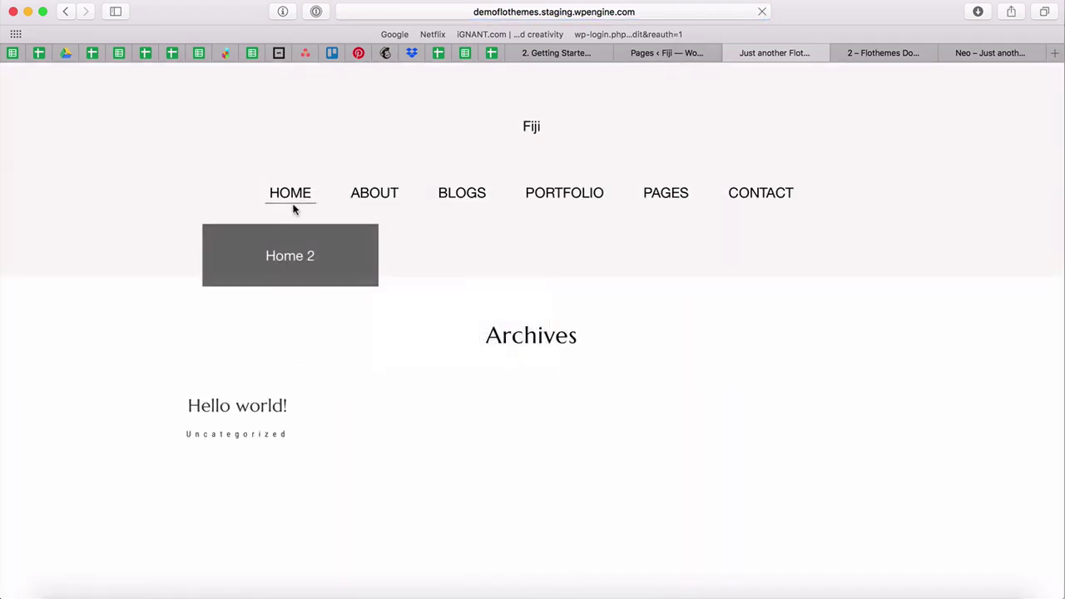
left_click(287, 262)
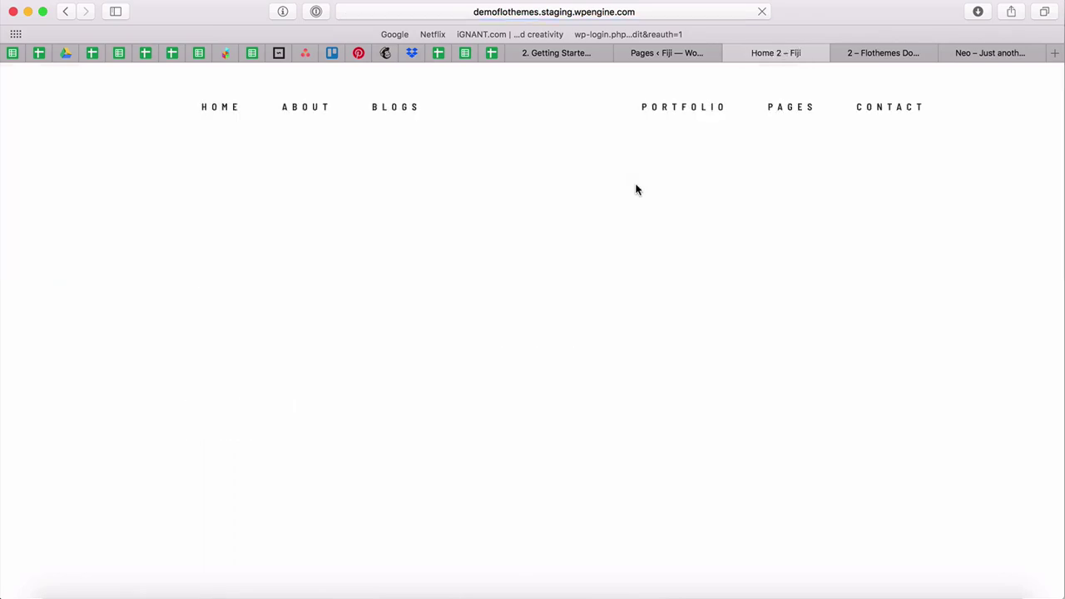
Look through the Home 2 page and its navigation submenus to see which entries they still offer.
scroll(364, 270, "down", 8)
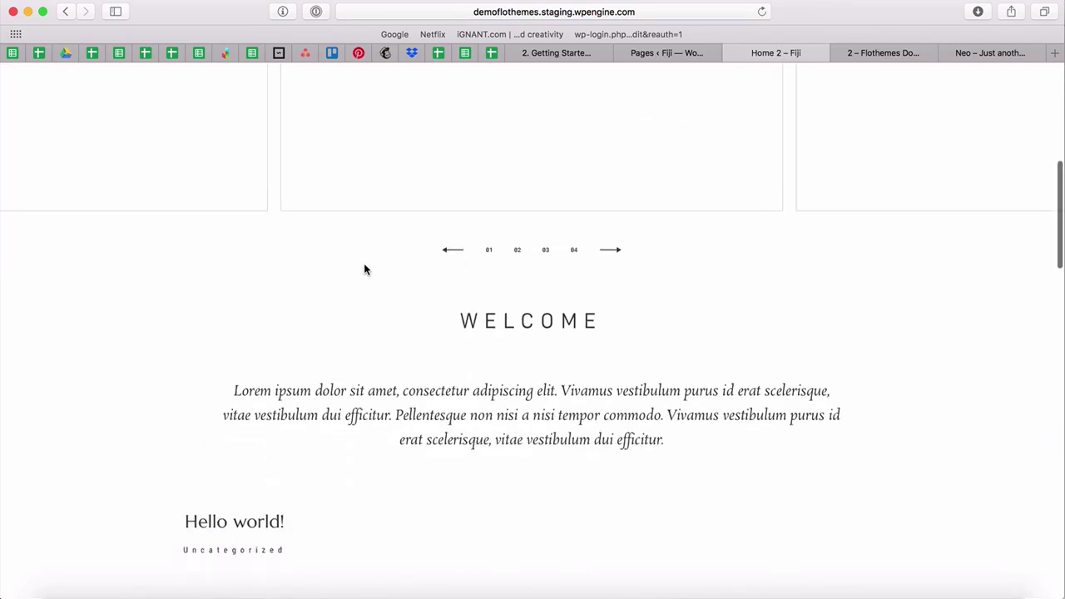
scroll(366, 271, "up", 5)
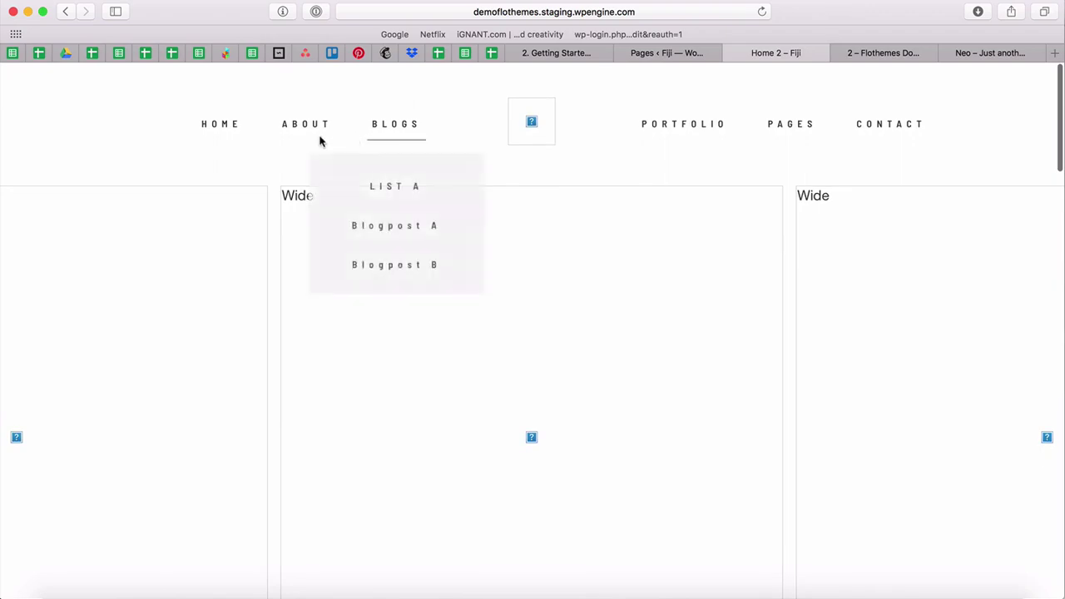
mouse_move(202, 125)
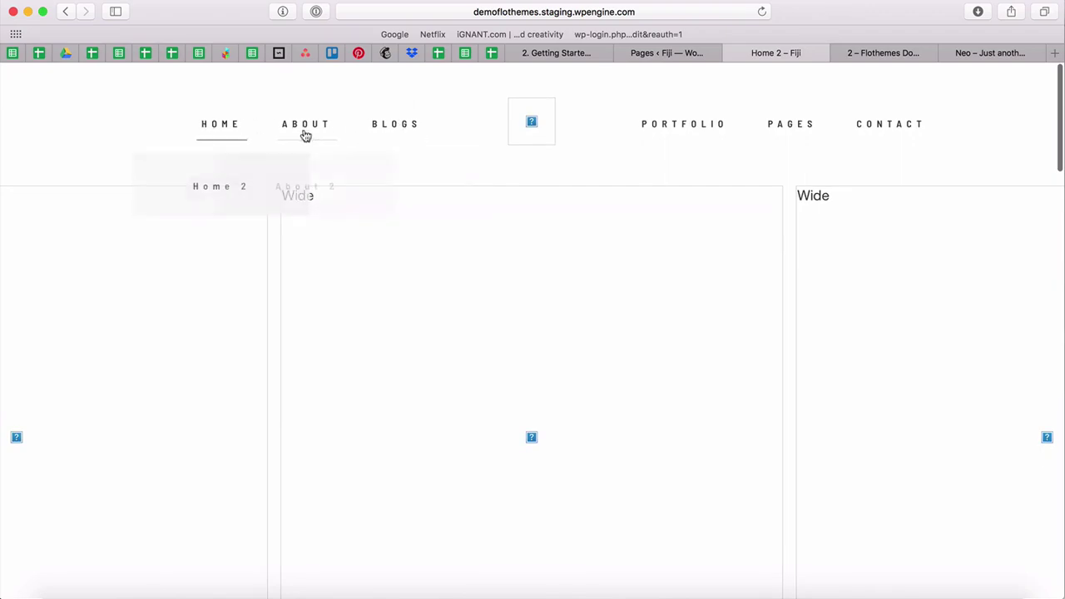
mouse_move(895, 127)
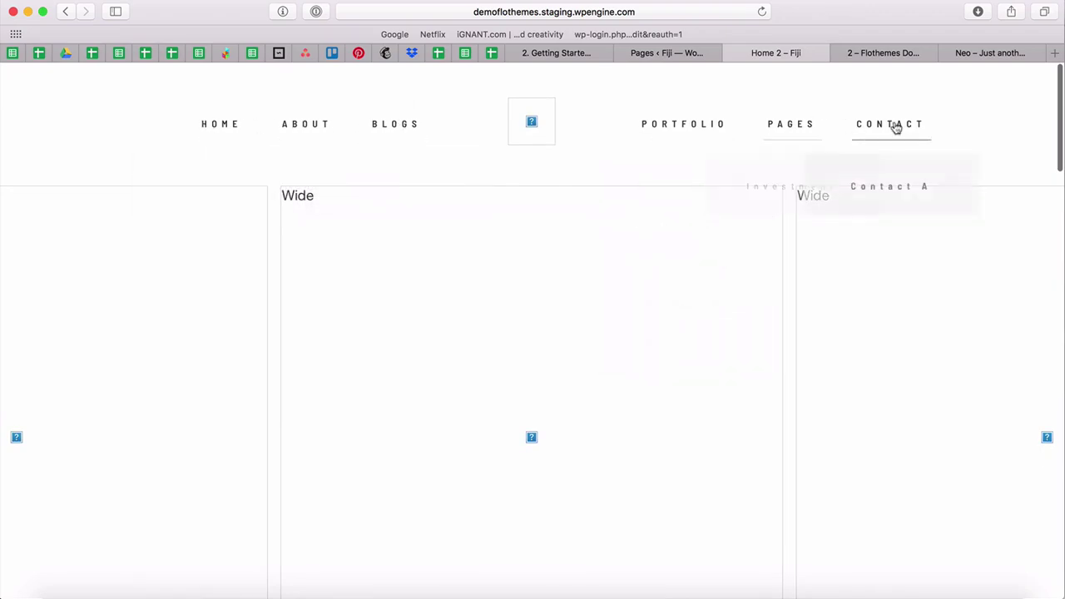
Consult the Demo Content checklist for the navigation menu task and recheck the submenus on the Home 2 page.
left_click(673, 53)
key("super+Tab")
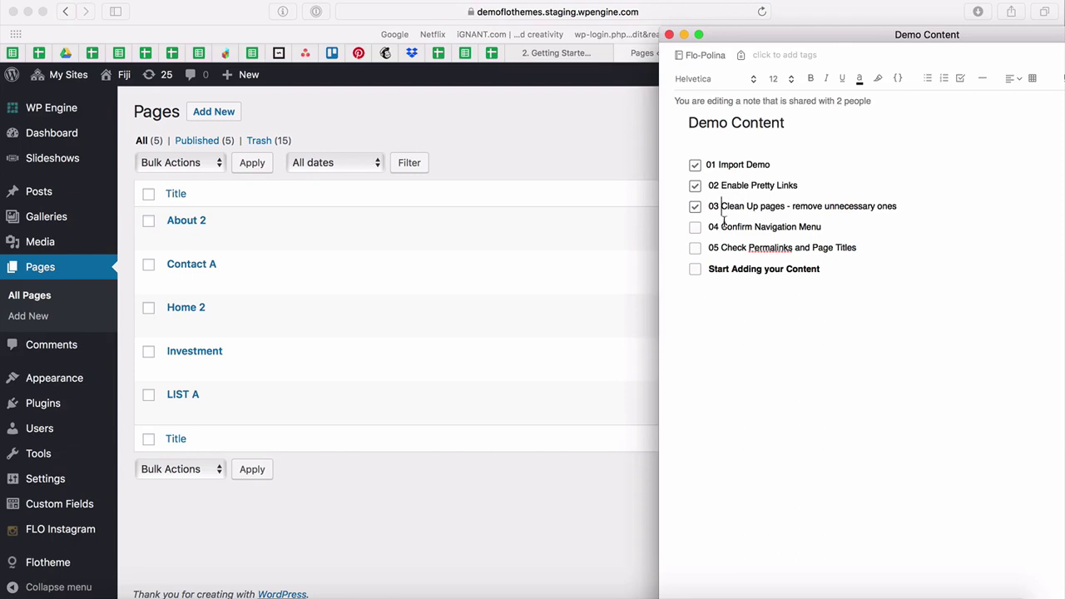
left_click(549, 524)
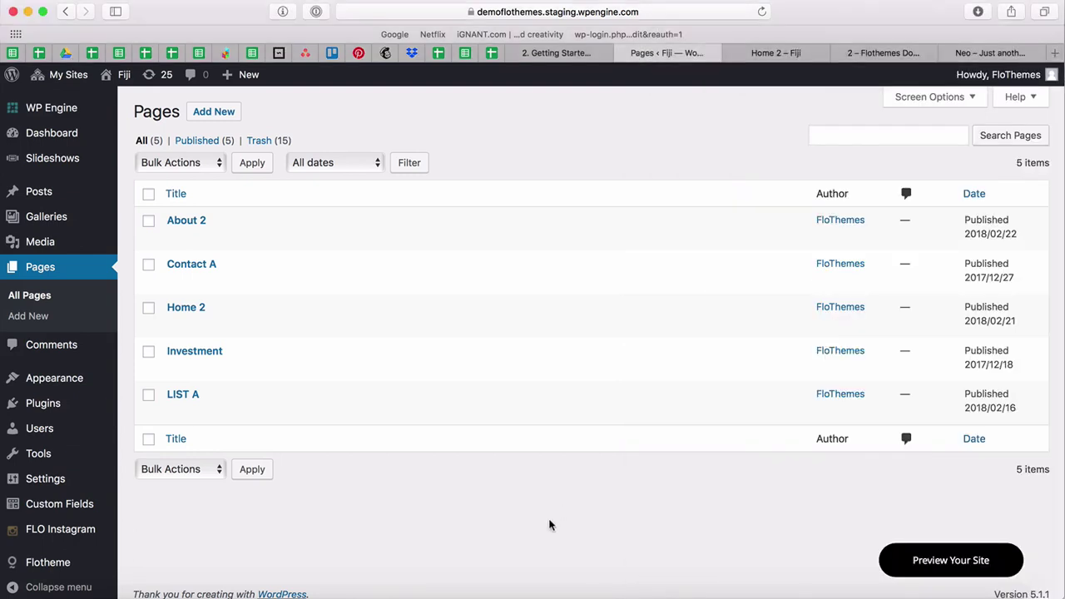
left_click(775, 52)
mouse_move(223, 126)
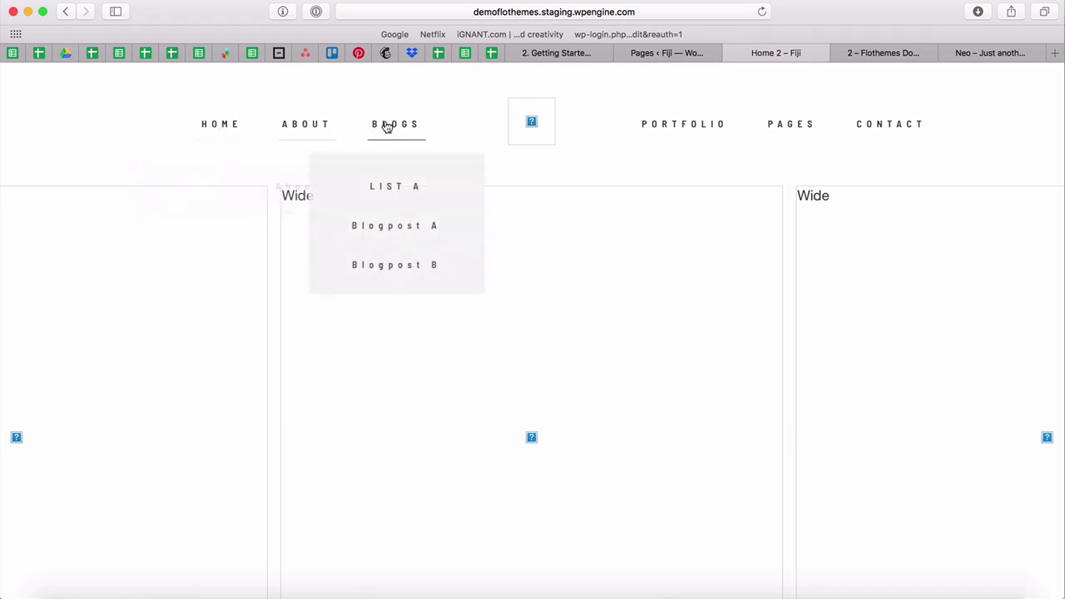
mouse_move(292, 124)
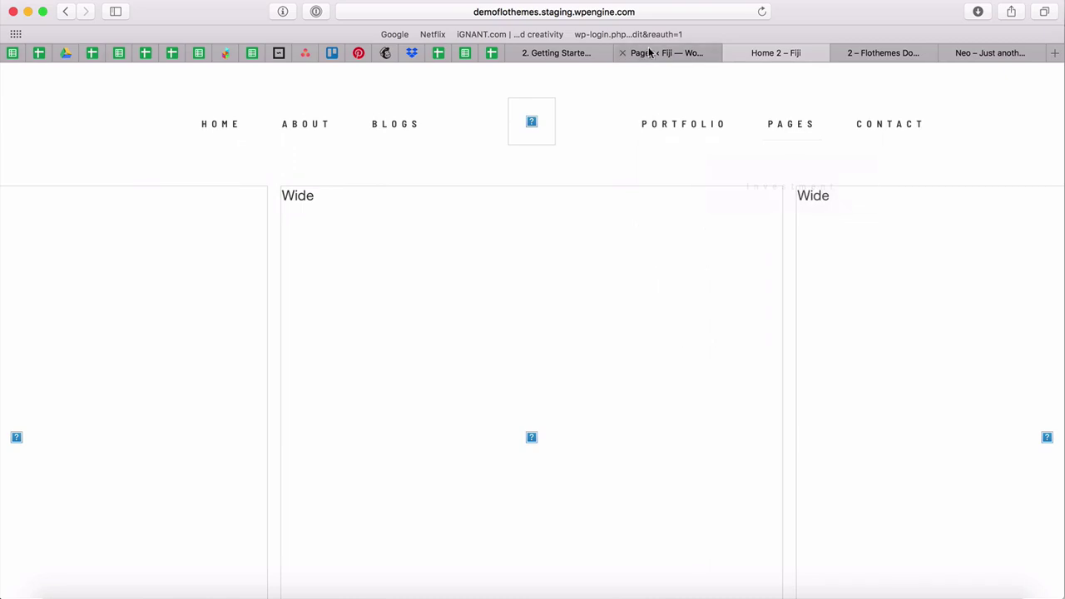
Return to the WordPress admin and open the Menus screen under Appearance.
left_click(678, 54)
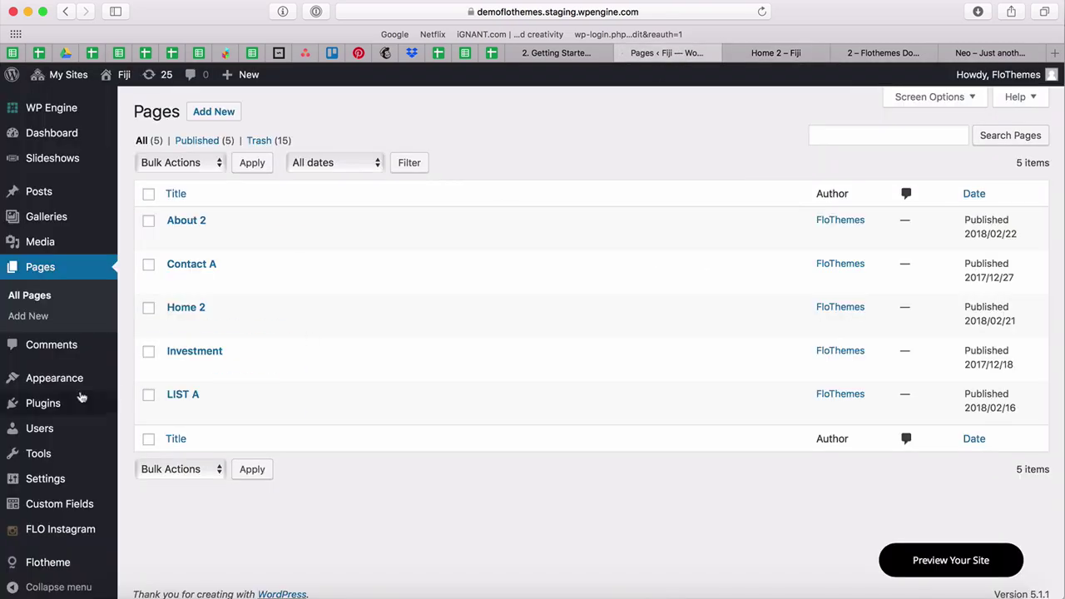
scroll(111, 241, "down", 1)
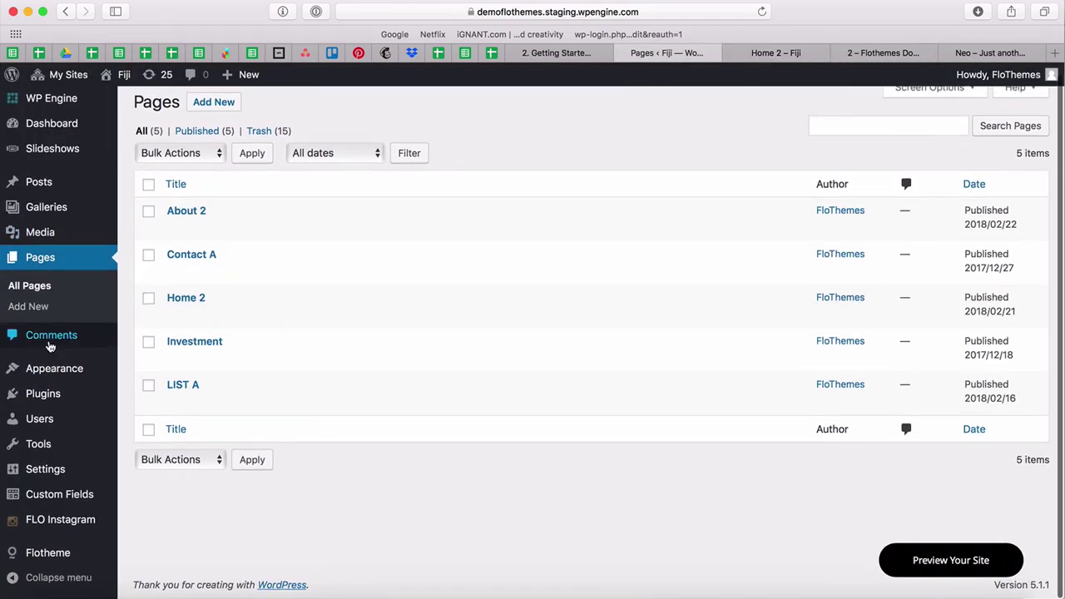
mouse_move(46, 372)
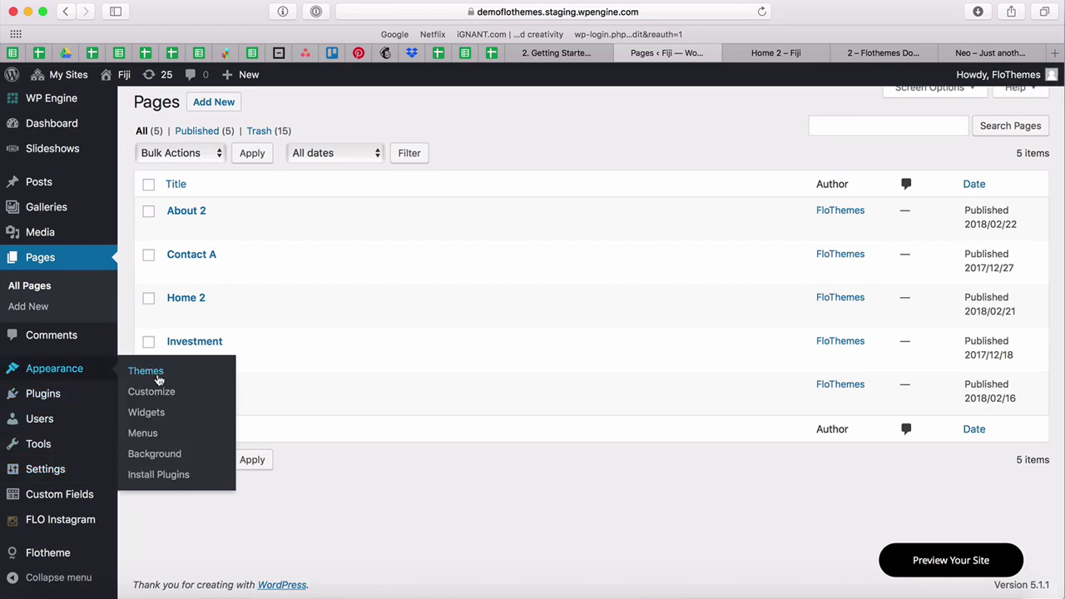
left_click(142, 433)
Examine the Main Menu structure for entries flagged as invalid and check the menu's name.
scroll(470, 330, "down", 10)
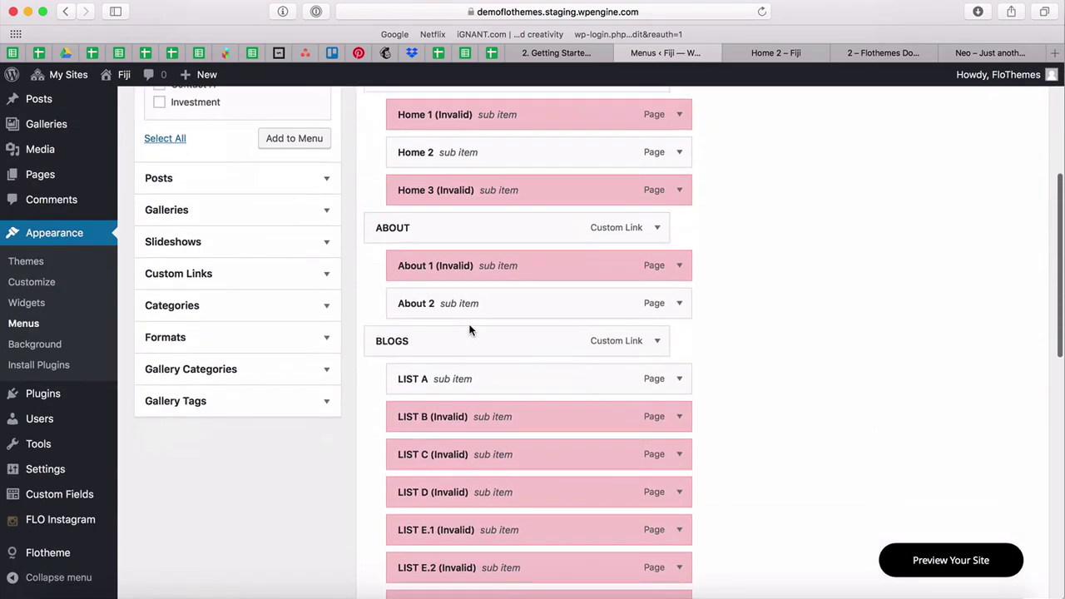
scroll(470, 326, "up", 6)
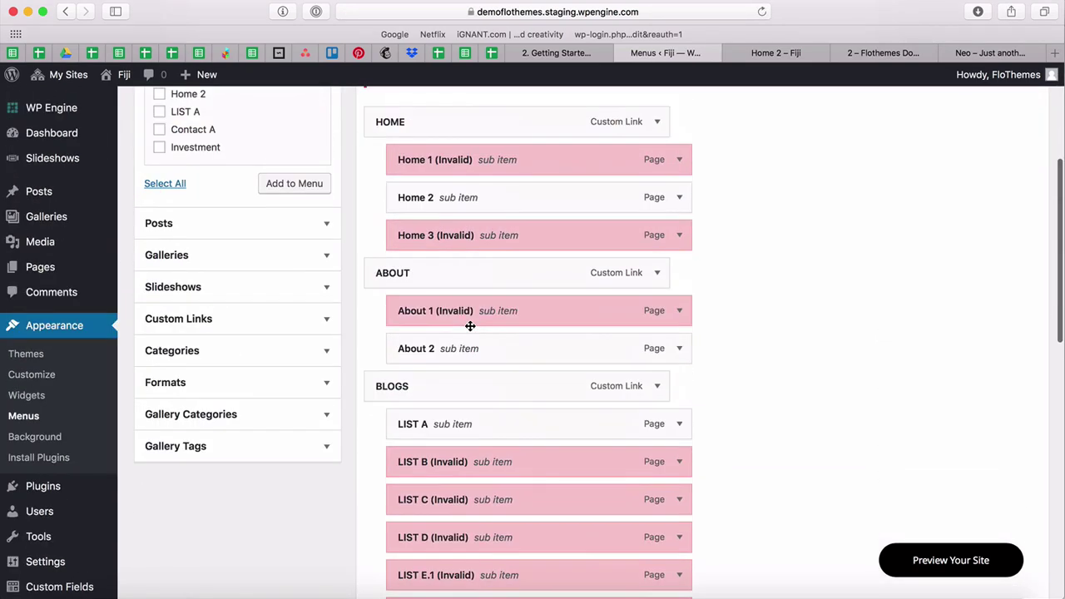
scroll(449, 326, "up", 2)
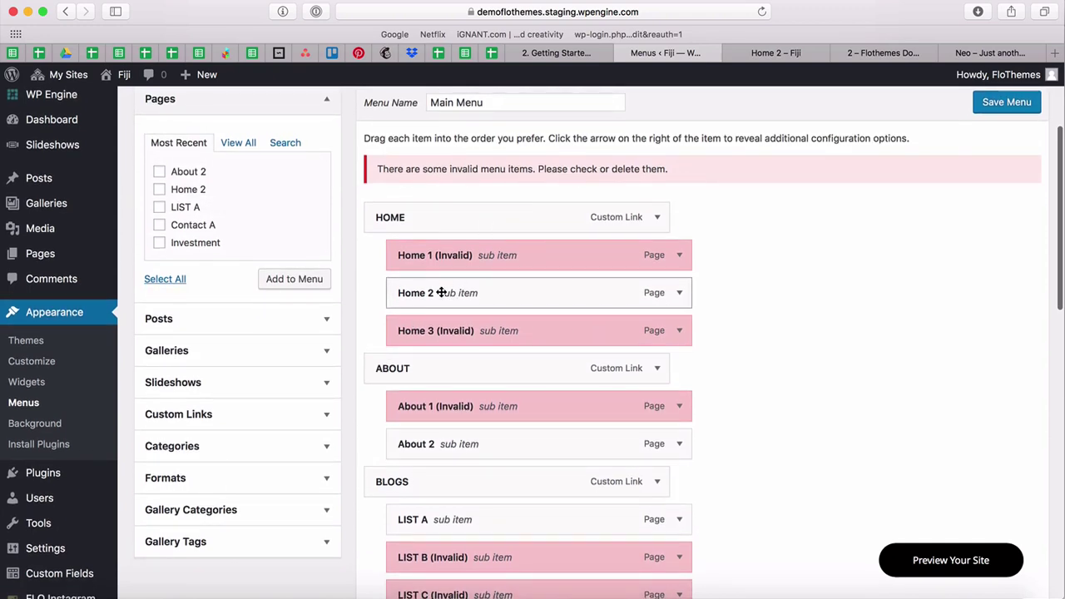
scroll(440, 287, "up", 3)
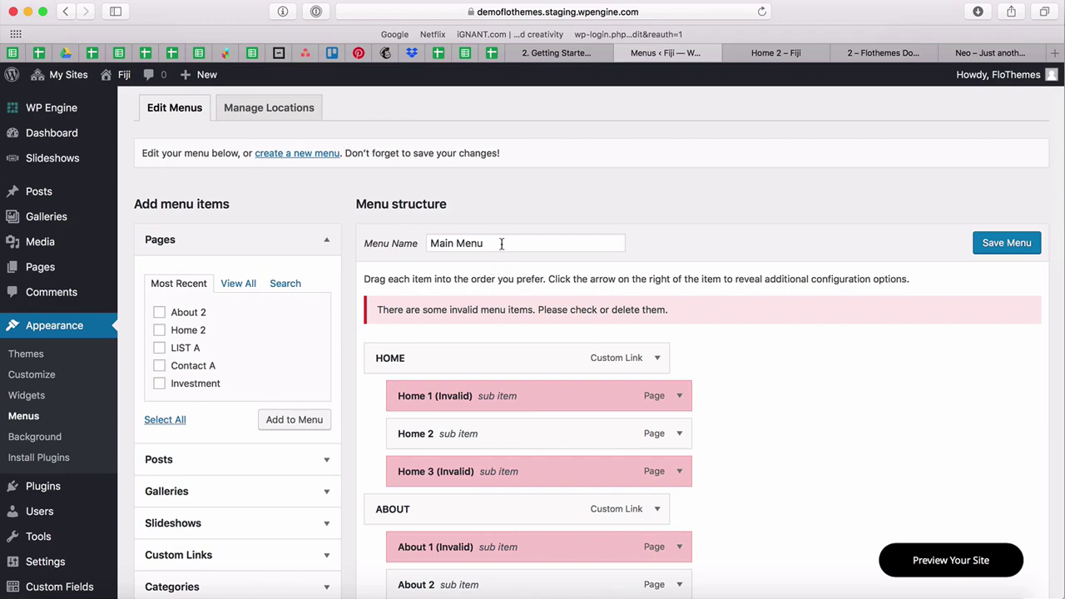
left_click_drag(502, 242, 404, 243)
Remove the invalid Home 1 and Home 3 sub items from the Main Menu.
scroll(509, 243, "down", 2)
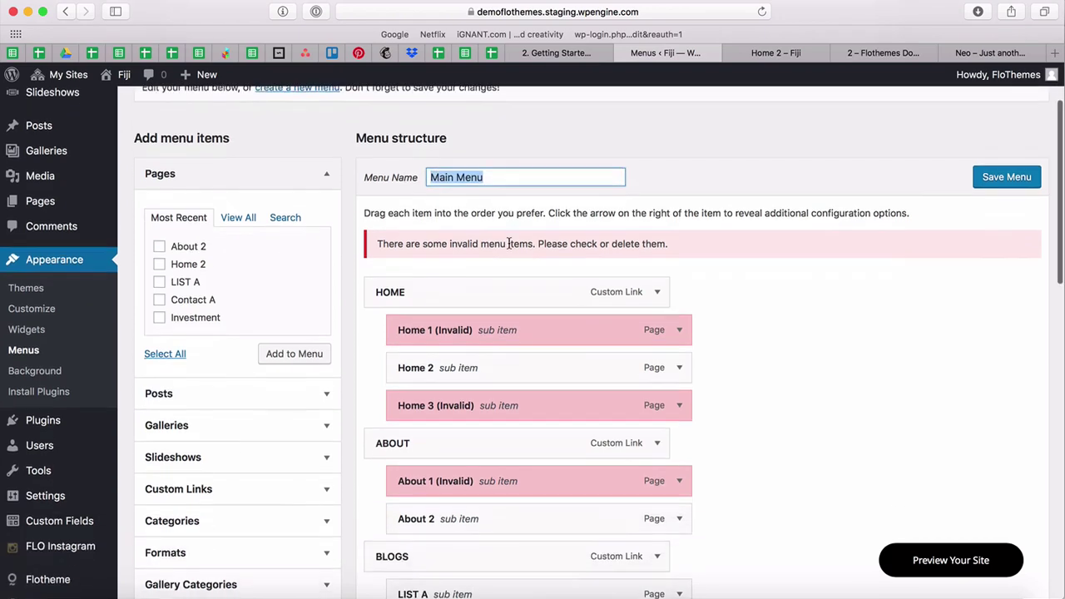
left_click(680, 317)
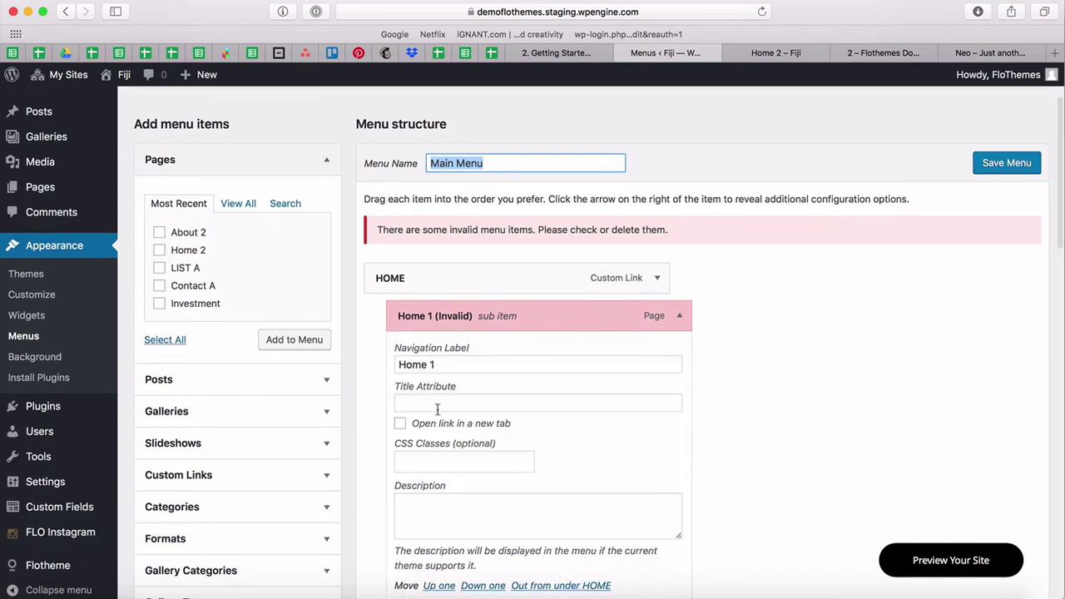
scroll(442, 425, "down", 3)
left_click(416, 507)
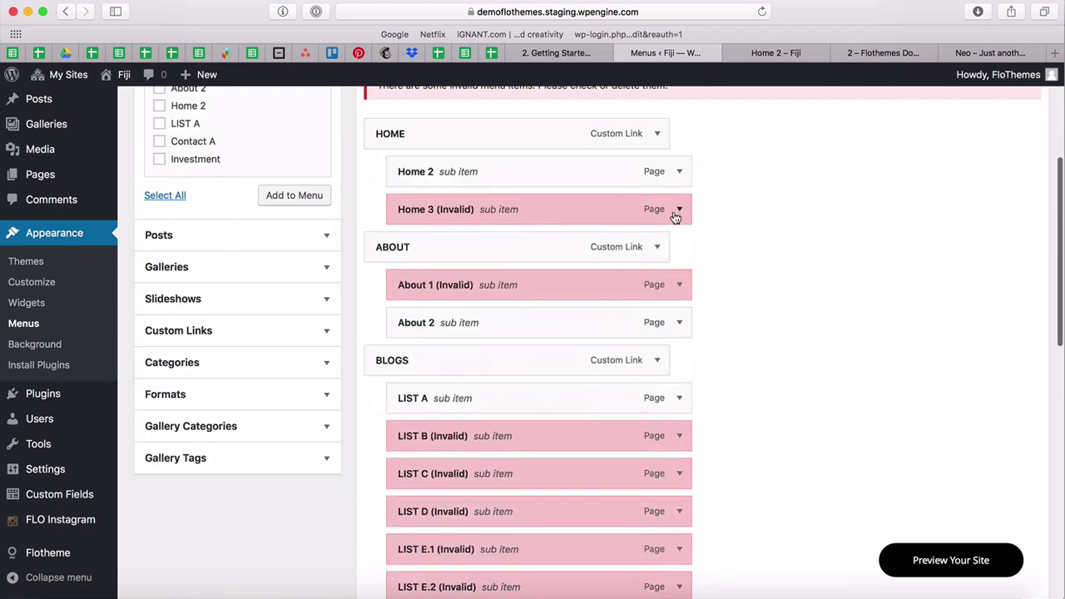
left_click(676, 211)
scroll(433, 424, "down", 2)
left_click(397, 449)
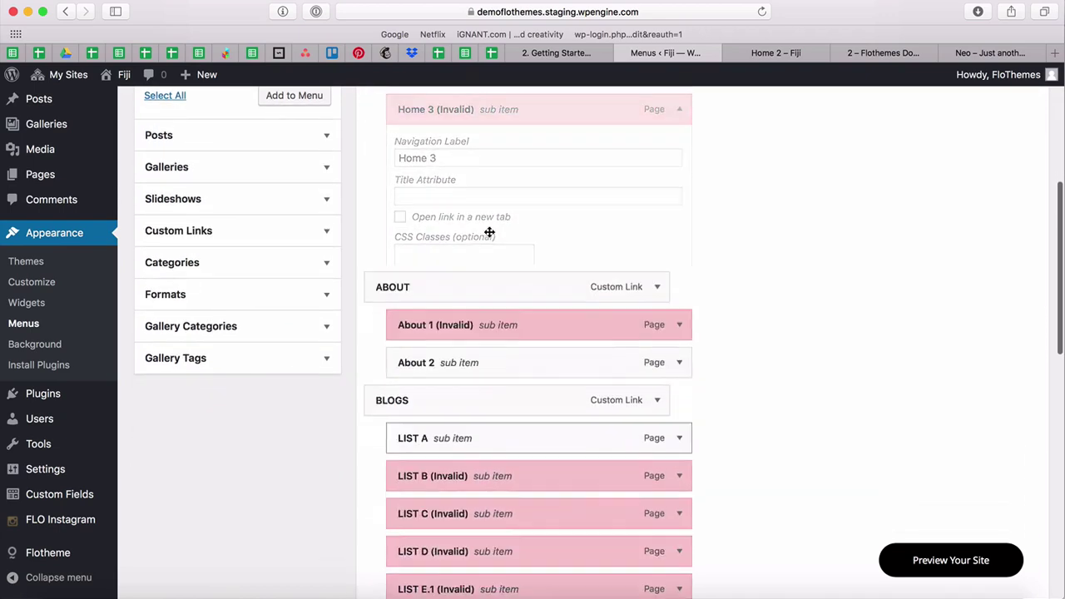
scroll(490, 231, "up", 3)
left_click(685, 269)
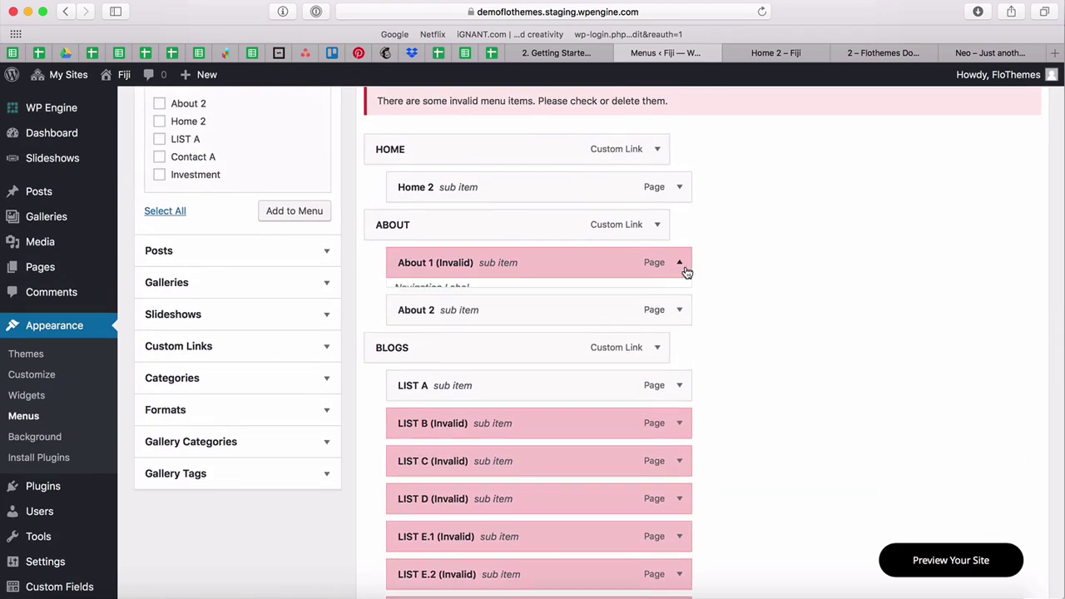
left_click(685, 268)
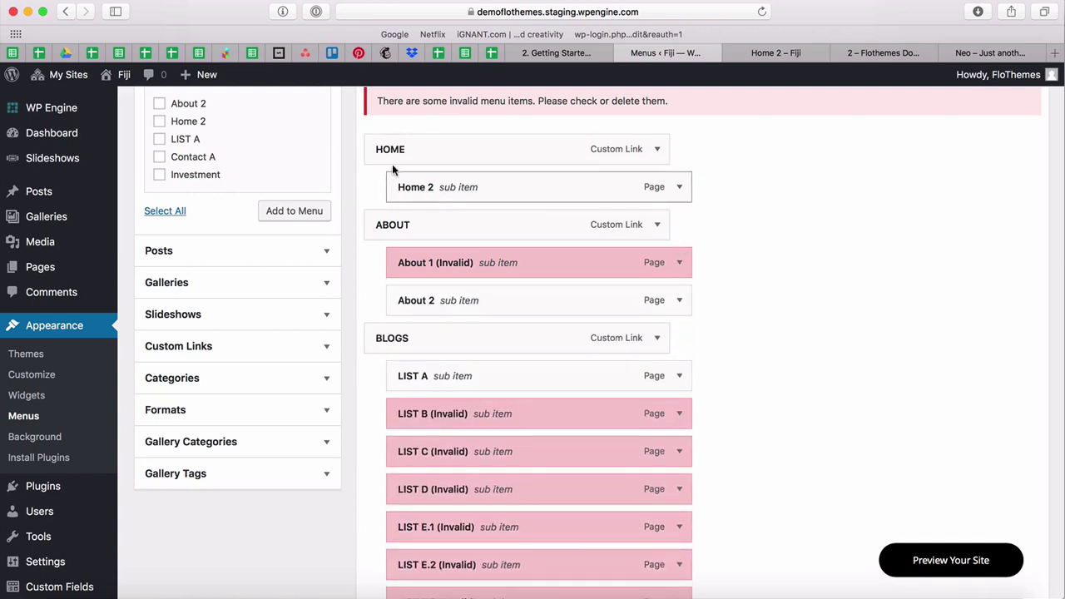
Remove the HOME custom link from the Main Menu, keeping its Home 2 page item.
left_click(656, 149)
scroll(445, 321, "down", 3)
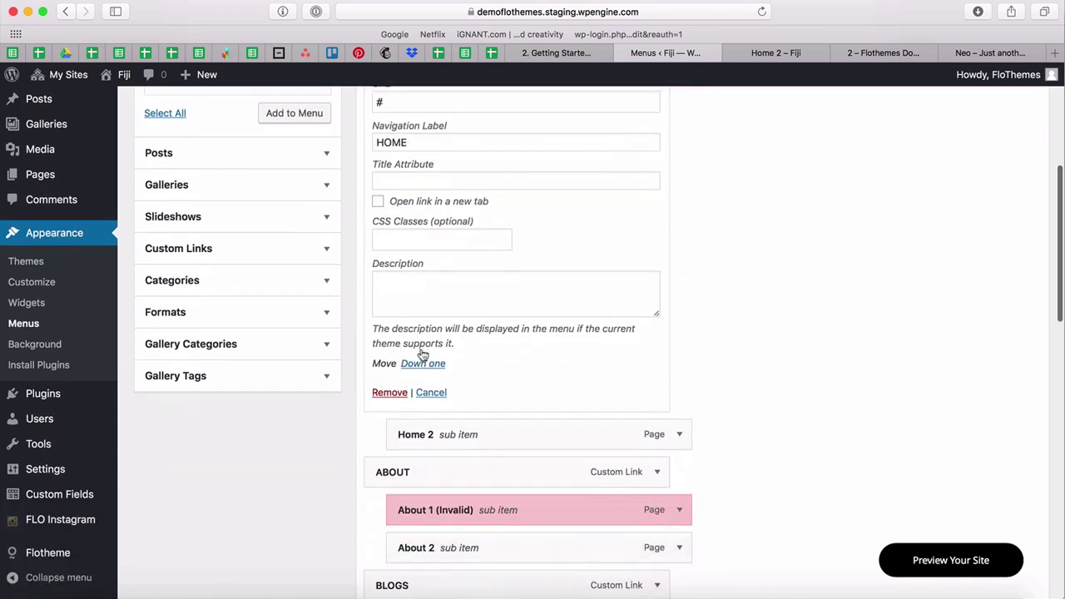
left_click(388, 391)
scroll(554, 205, "up", 3)
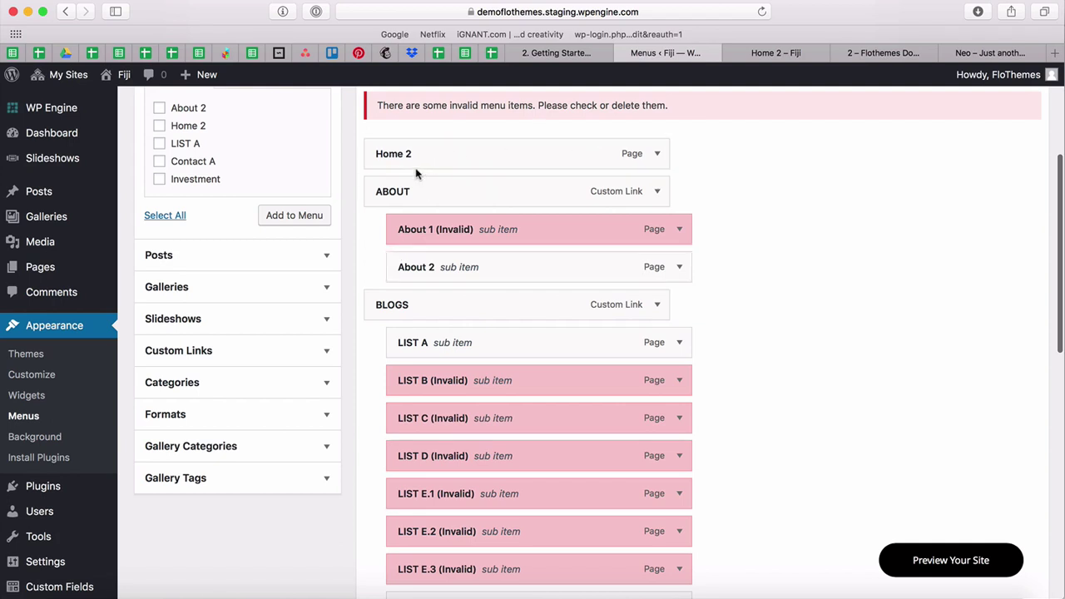
Change the Home 2 menu item's navigation label to "Home" and collapse its settings.
left_click(657, 154)
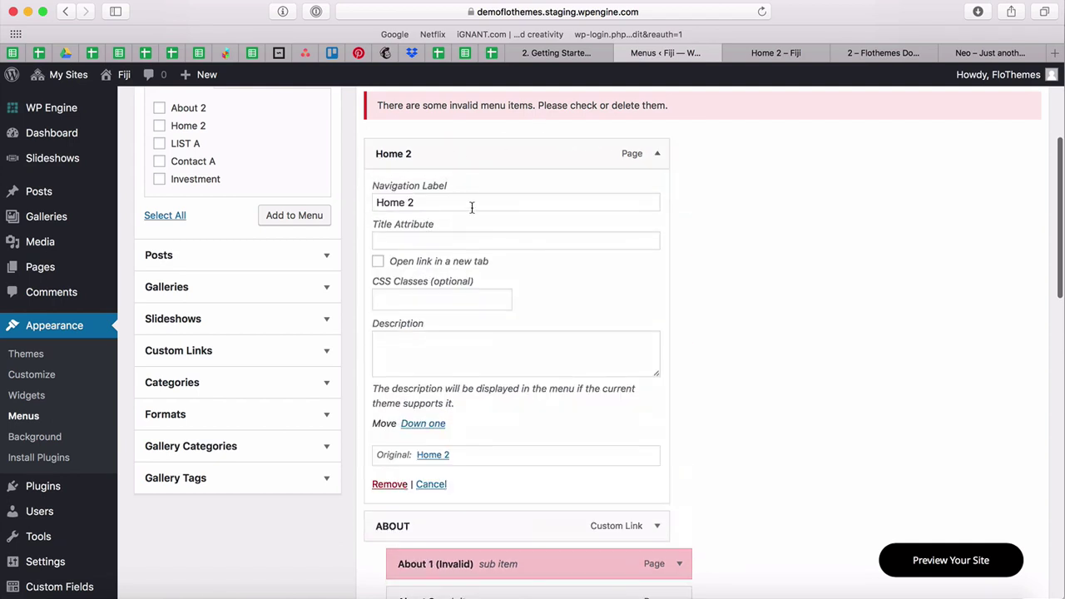
left_click(471, 202)
key("BackSpace")
key("BackSpace")
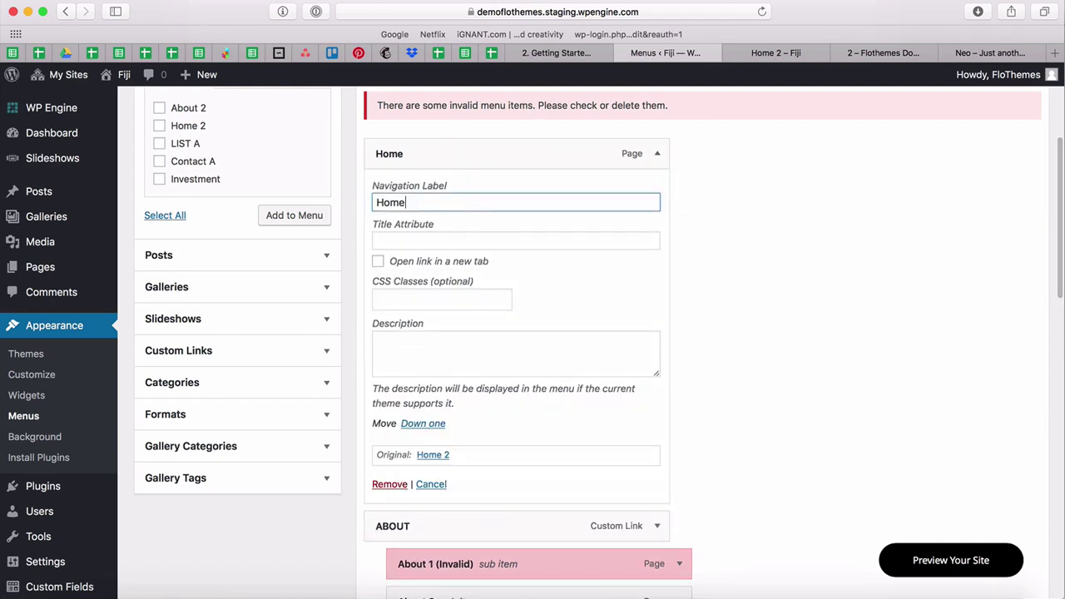
left_click(657, 153)
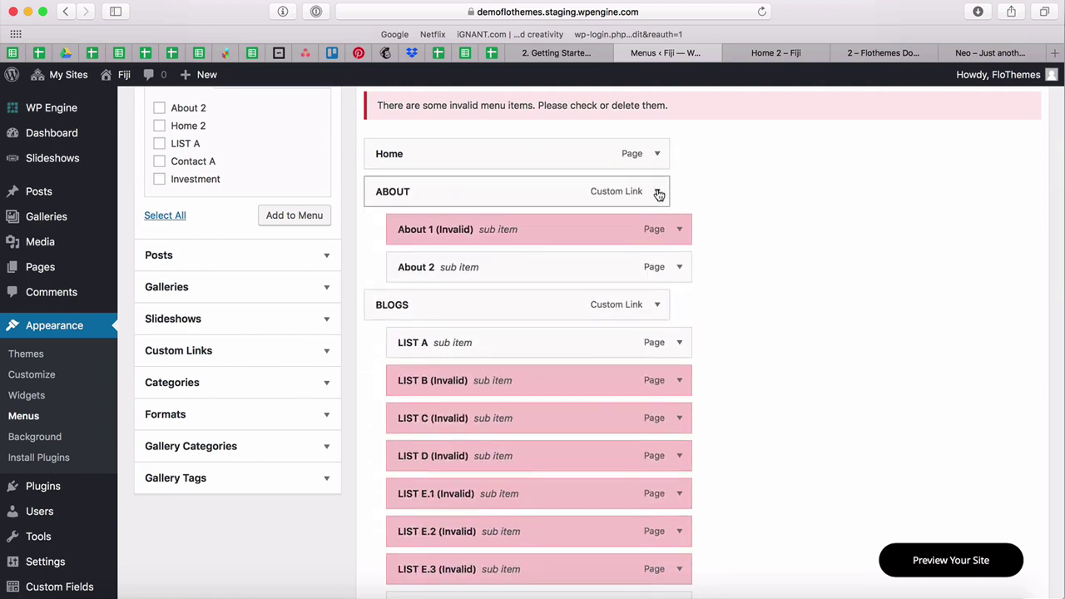
Remove the ABOUT custom link and the invalid About 1 item from the Main Menu.
left_click(658, 192)
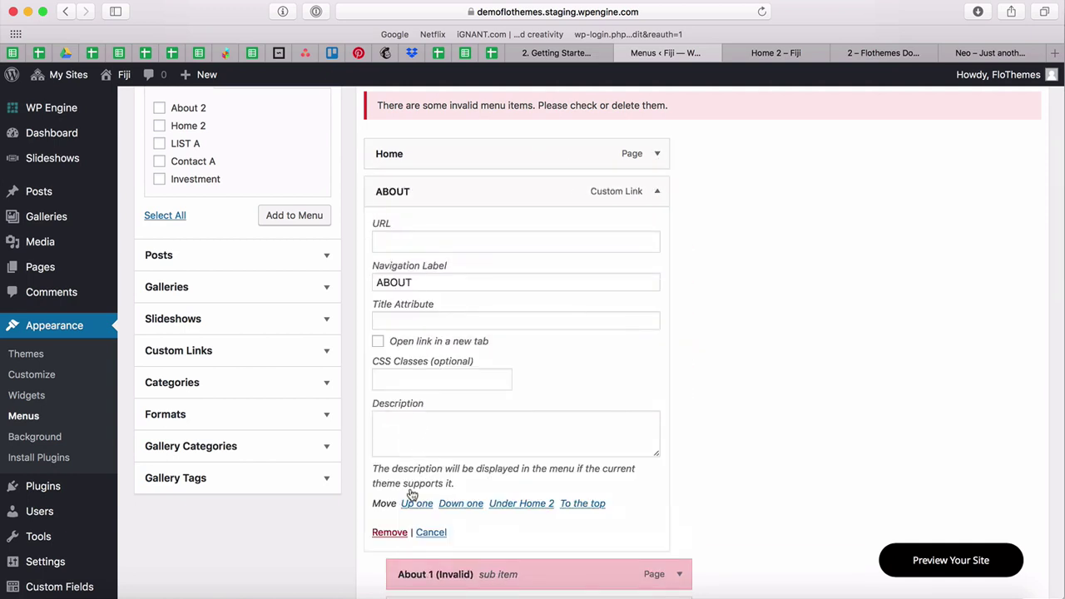
left_click(389, 532)
left_click(657, 192)
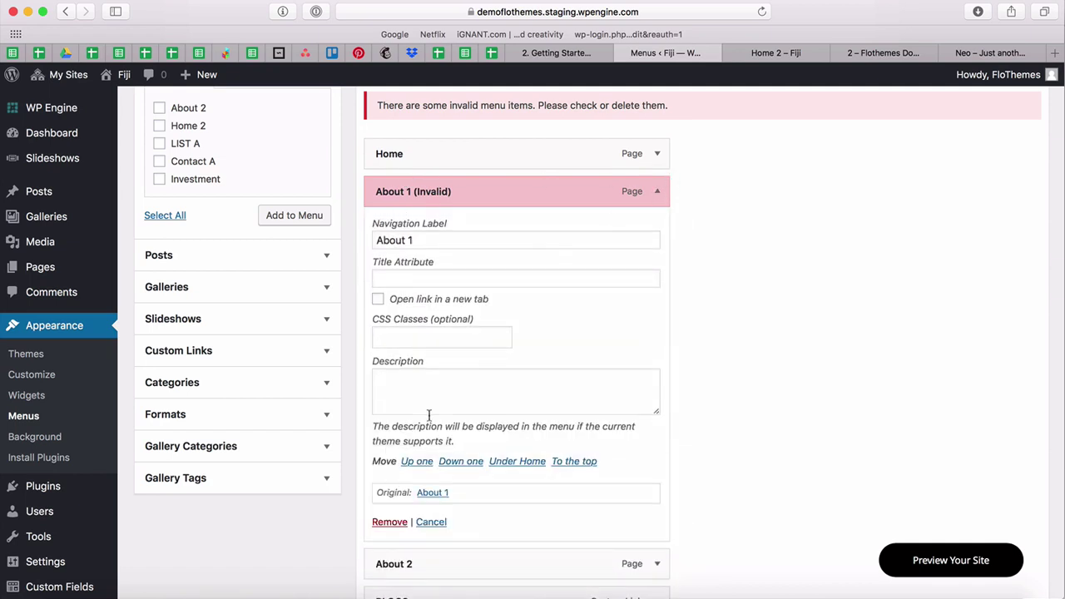
left_click(390, 521)
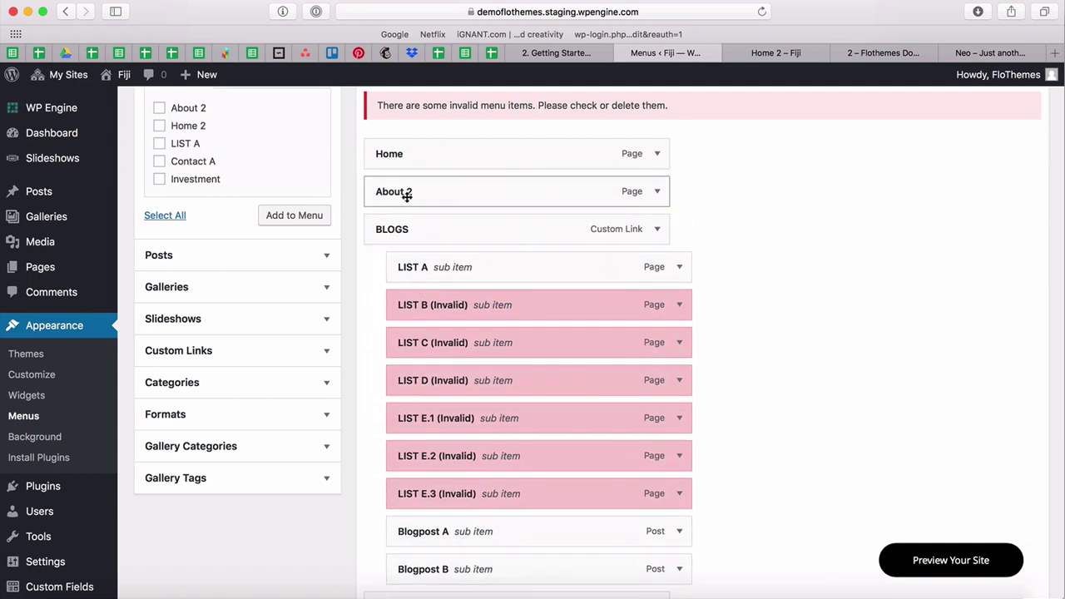
Change the About 2 menu item's navigation label to "About Me" and collapse its settings.
left_click(657, 192)
left_click(431, 242)
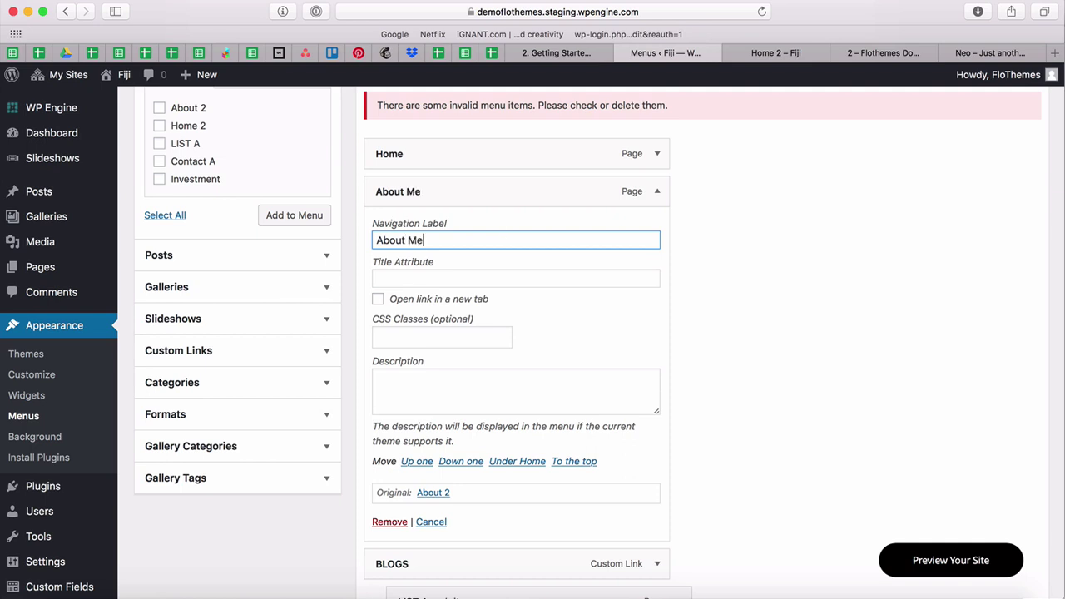
type("Me")
left_click(657, 191)
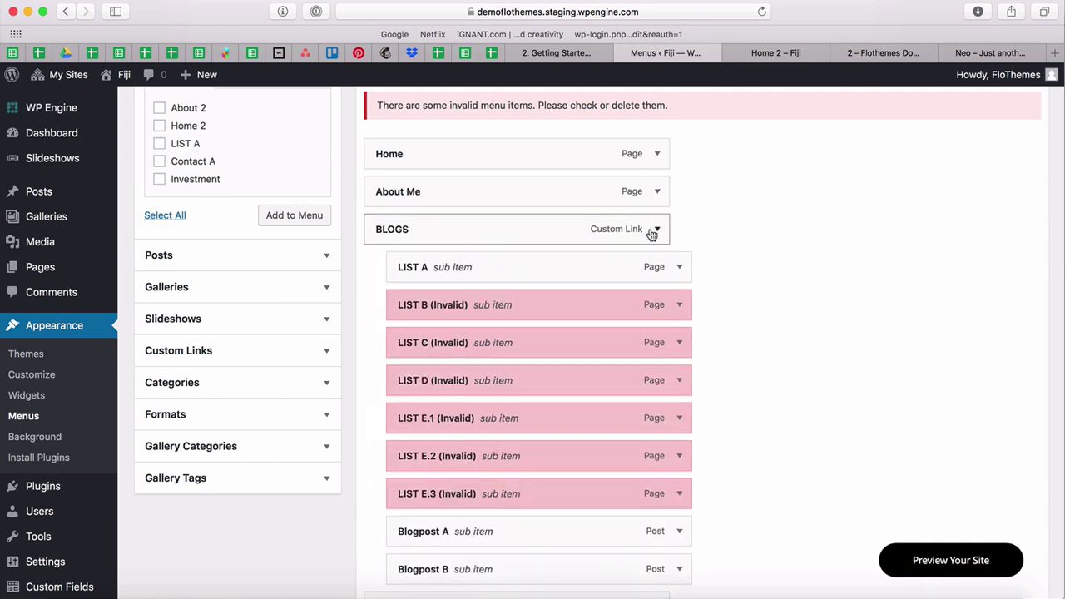
Remove the BLOGS custom link from the Main Menu, keeping the items beneath it.
left_click(657, 229)
scroll(416, 391, "down", 2)
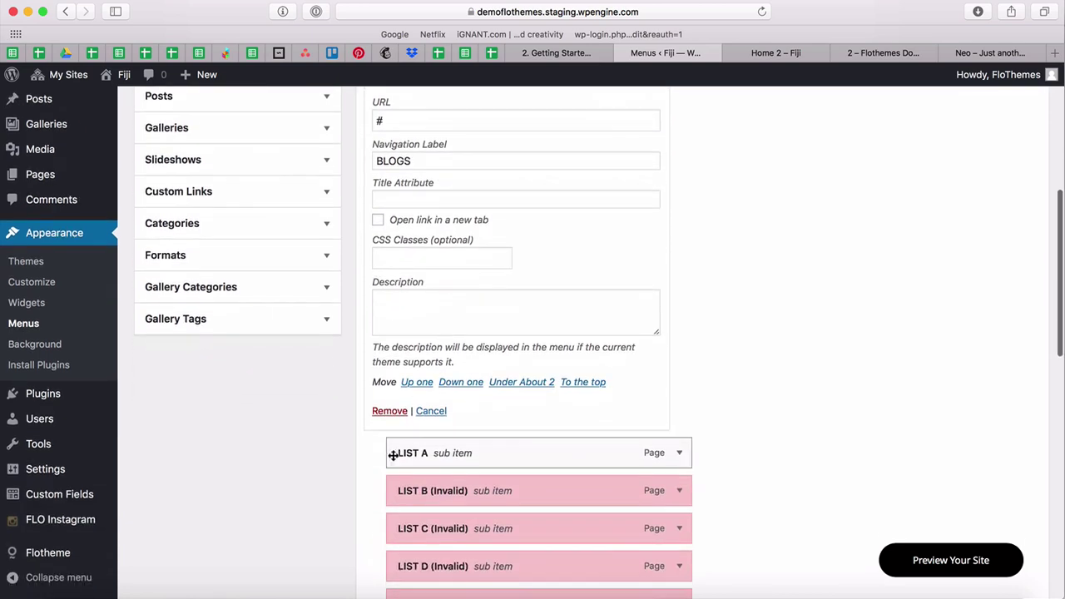
left_click(388, 411)
scroll(501, 294, "up", 3)
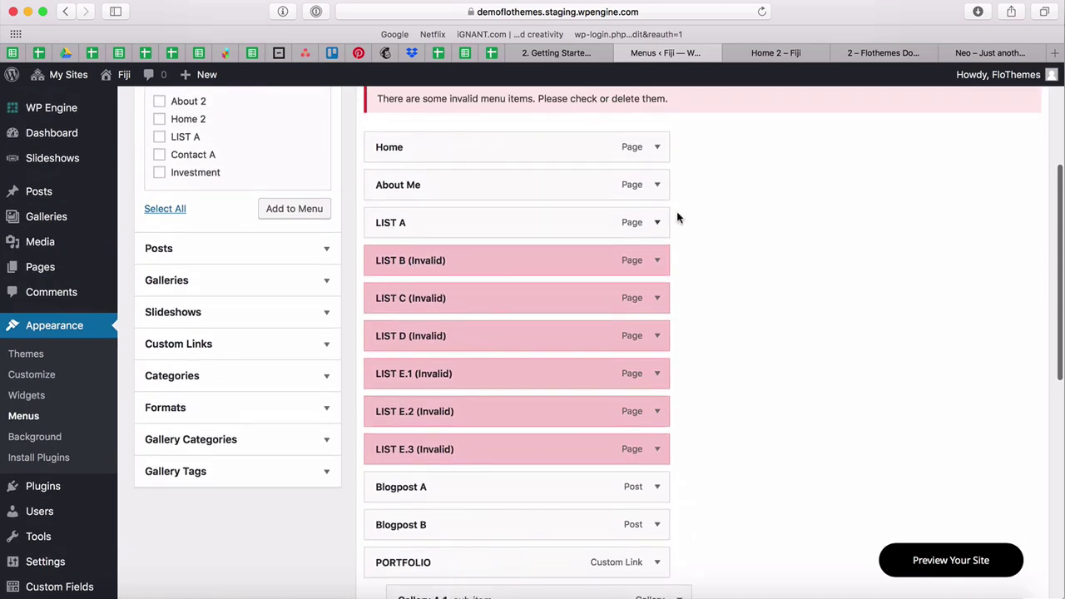
Change the LIST A menu item's navigation label to "Journal" and collapse its settings.
left_click(657, 222)
left_click_drag(432, 276, 335, 270)
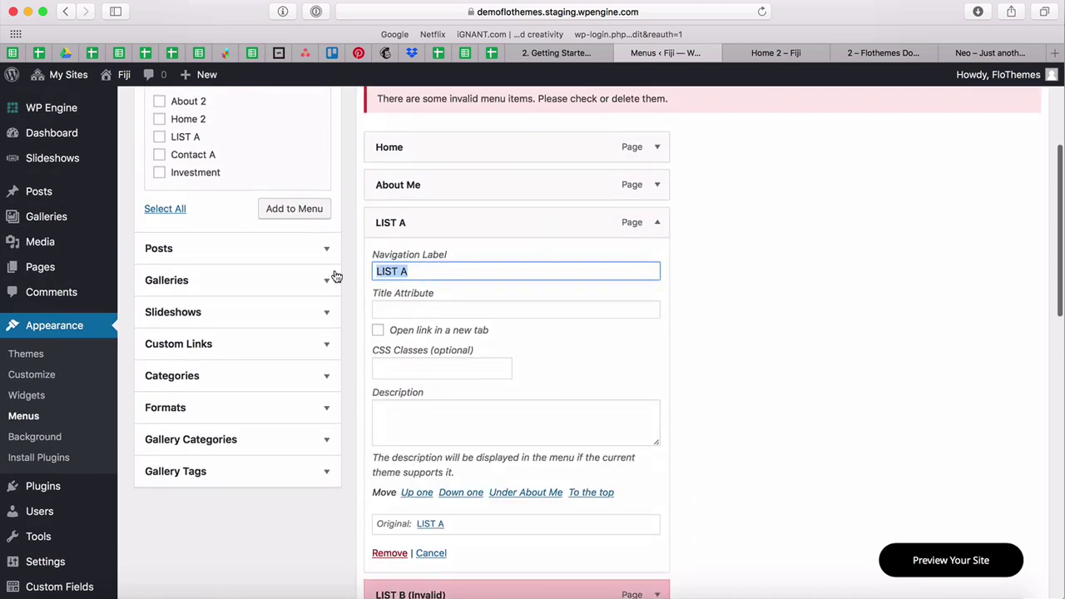
type("Blog")
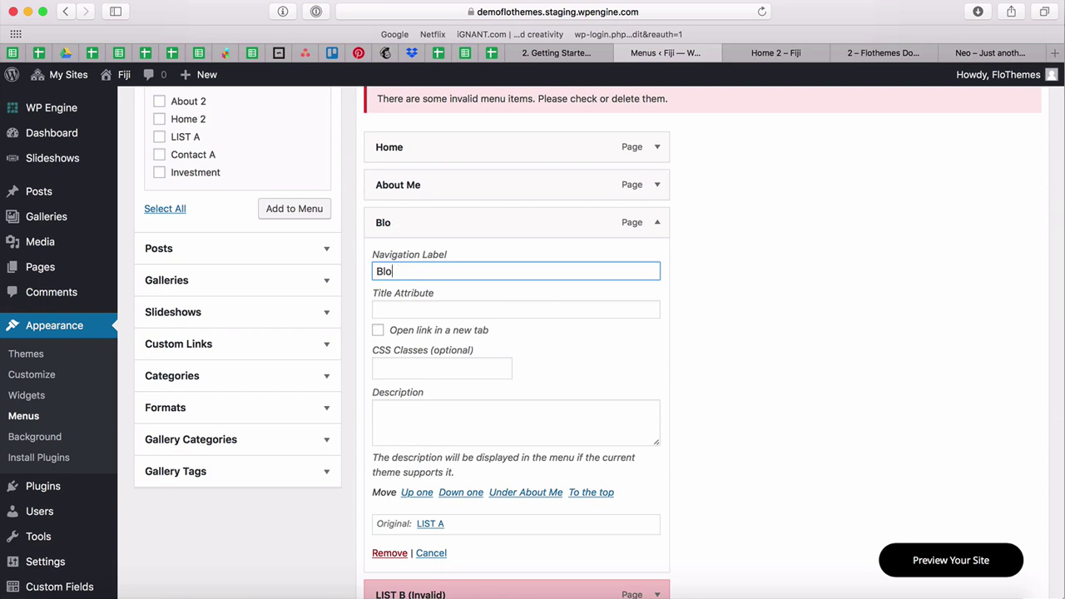
key("BackSpace")
type("Journal")
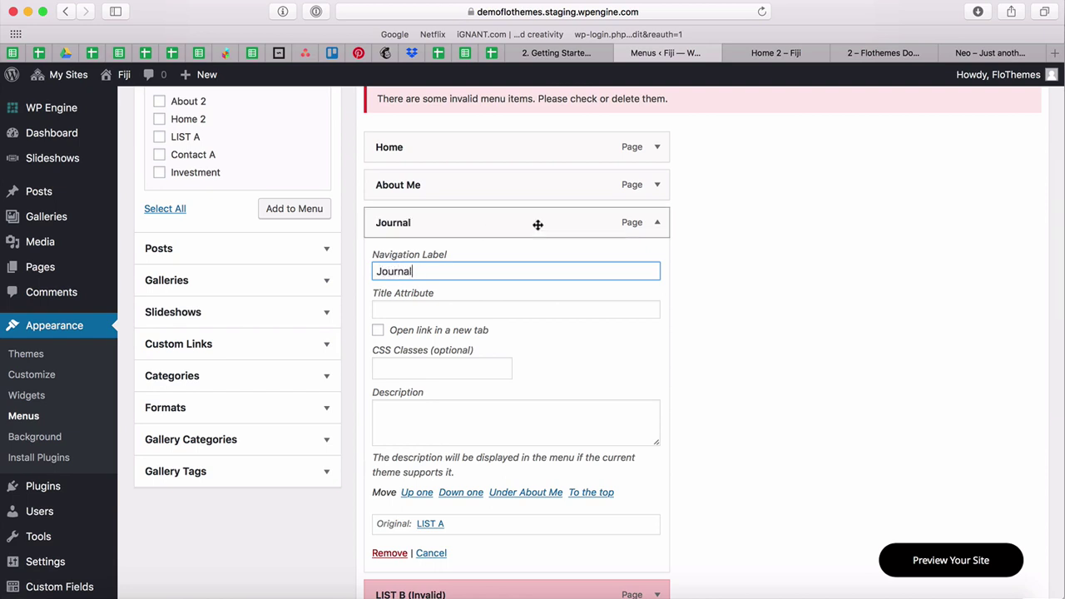
left_click(657, 222)
Remove the invalid LIST B, LIST C and LIST D items from the Main Menu.
left_click(656, 268)
scroll(503, 330, "down", 3)
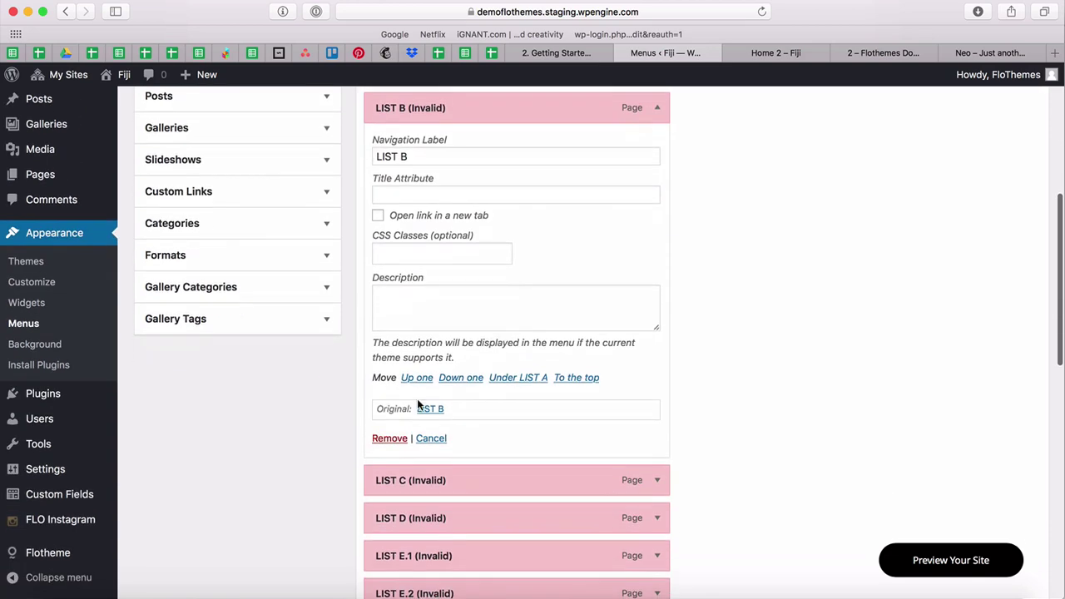
left_click(390, 438)
left_click(656, 107)
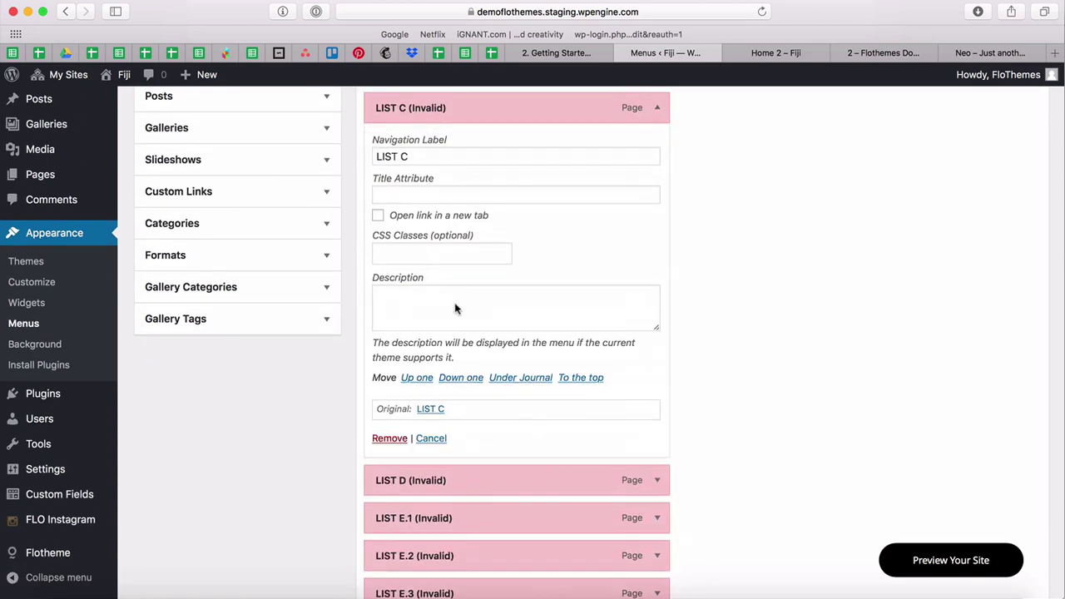
left_click(389, 437)
left_click(656, 107)
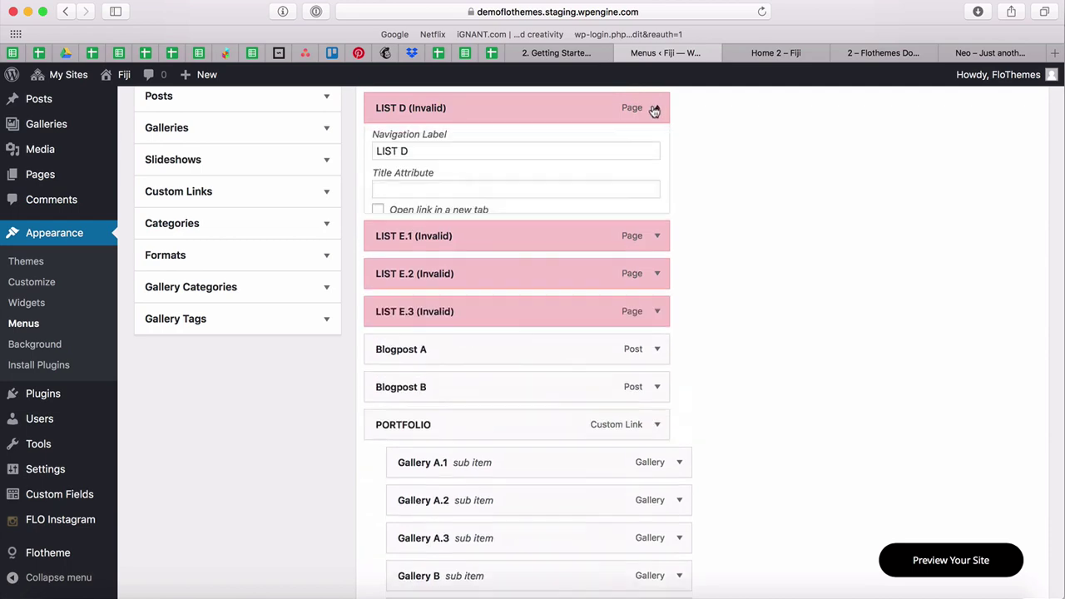
left_click(391, 436)
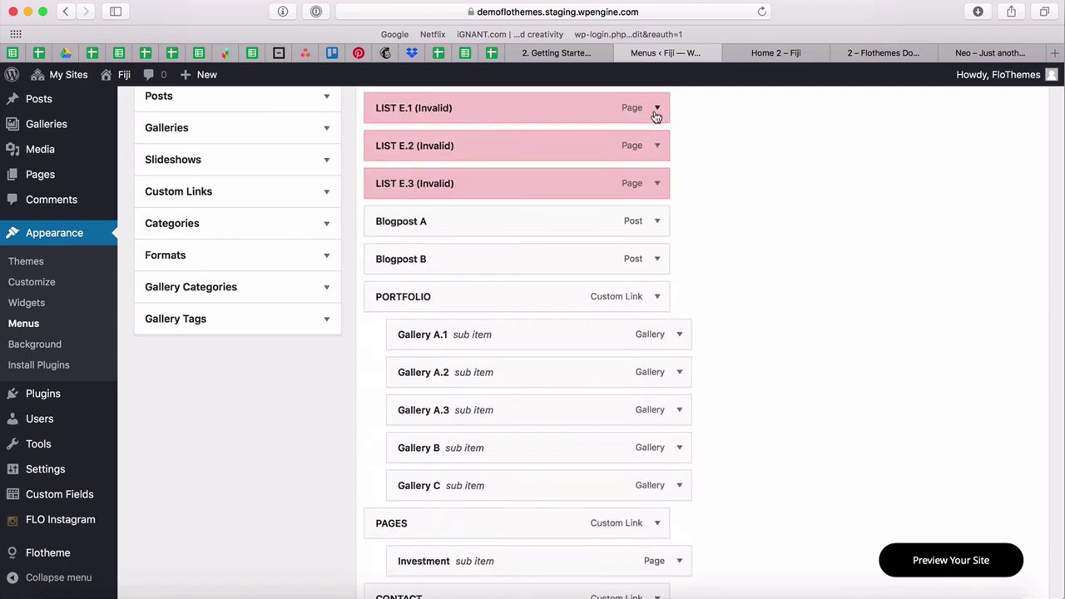
Remove the invalid LIST E.1, LIST E.2 and LIST E.3 items from the Main Menu.
left_click(657, 107)
left_click(390, 438)
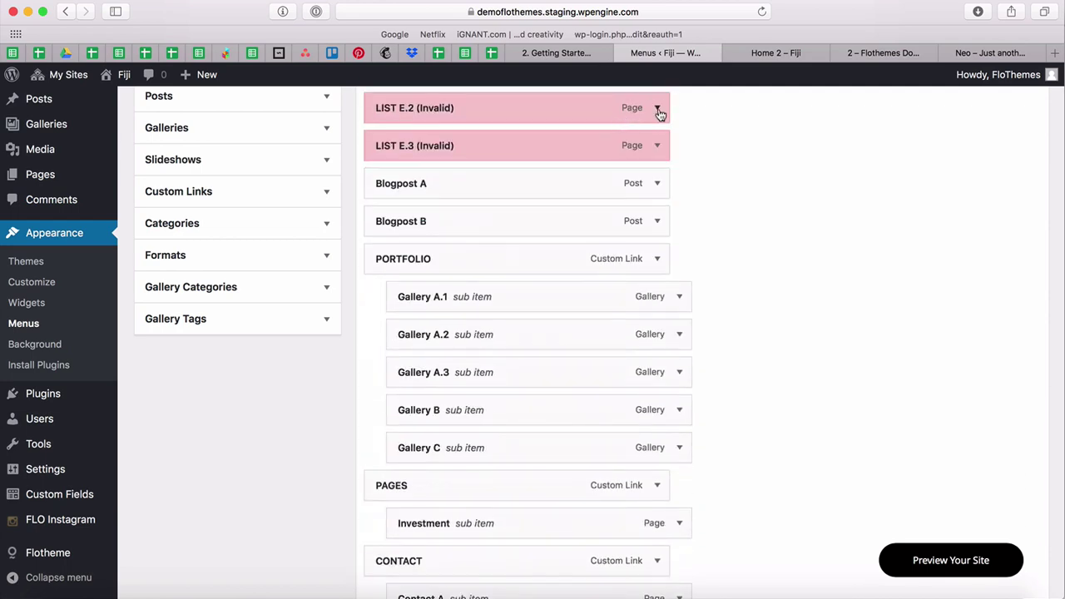
left_click(657, 109)
left_click(388, 438)
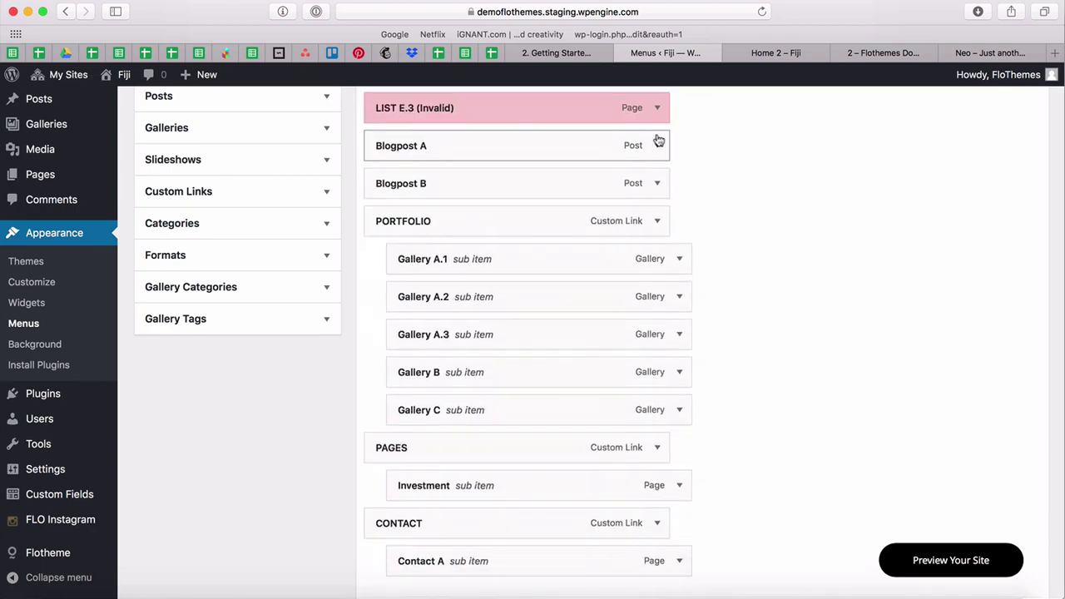
left_click(656, 109)
left_click(388, 438)
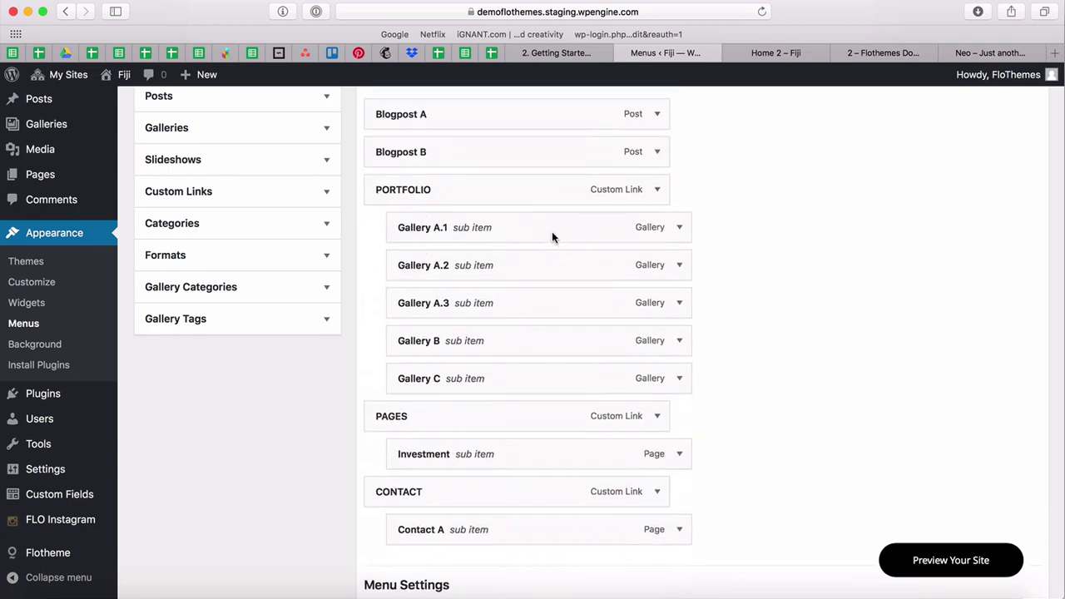
Remove the Blogpost A and Blogpost B post items from the Main Menu.
scroll(578, 213, "up", 3)
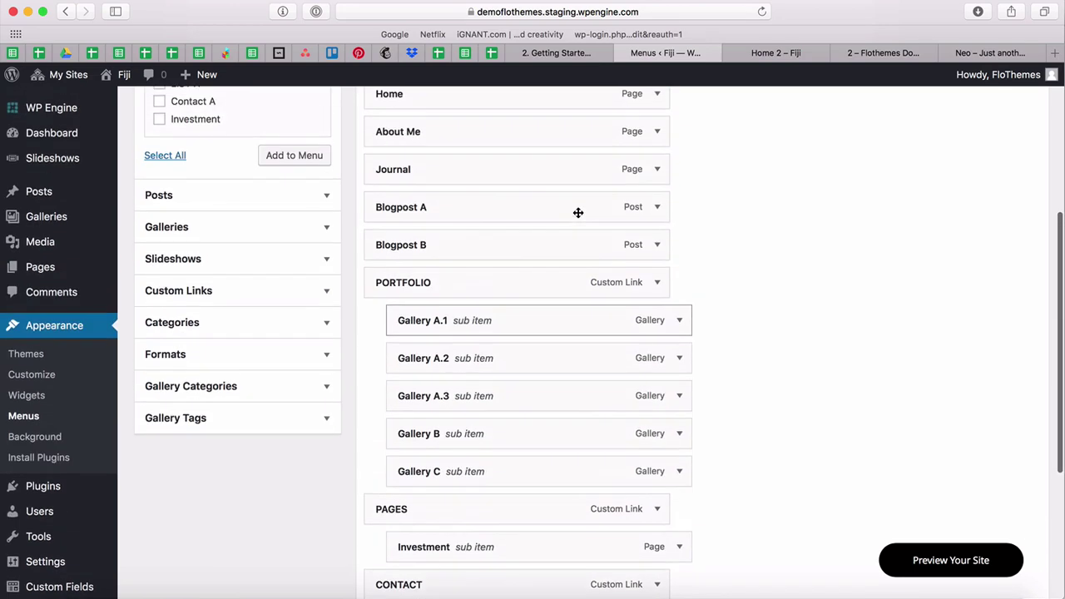
left_click(656, 206)
left_click(389, 537)
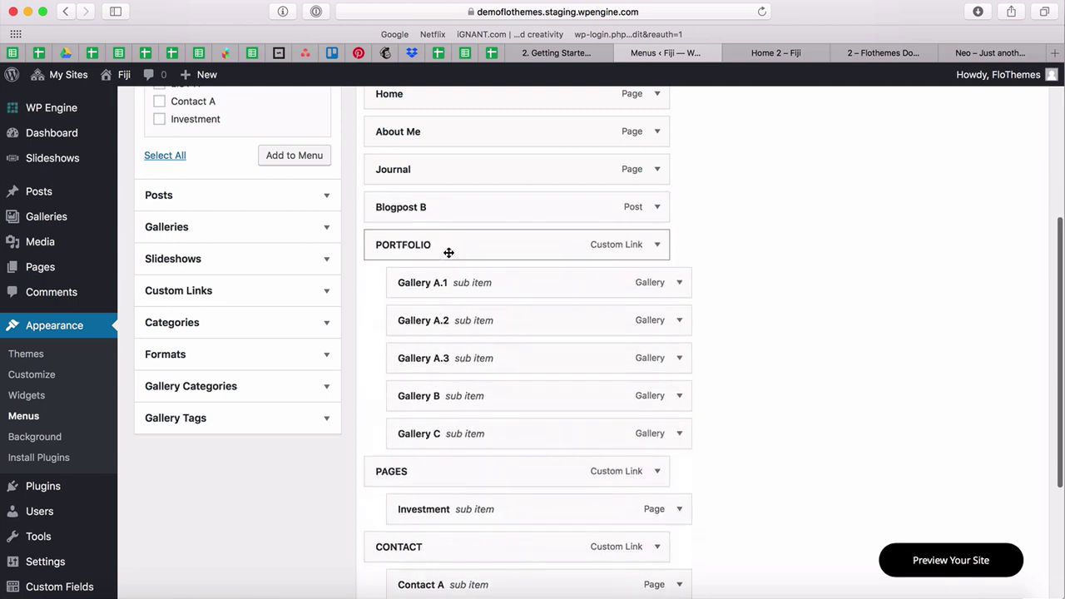
left_click(657, 207)
left_click(395, 534)
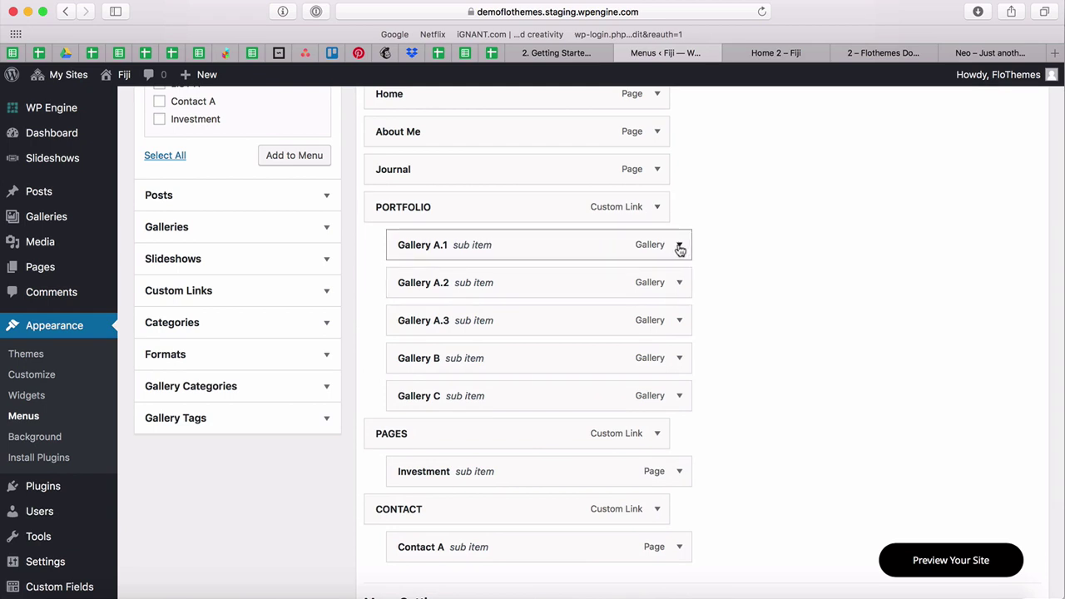
Remove the Gallery A.1, Gallery A.2 and Gallery A.3 sub items under PORTFOLIO.
left_click(679, 246)
left_click(681, 246)
left_click(678, 246)
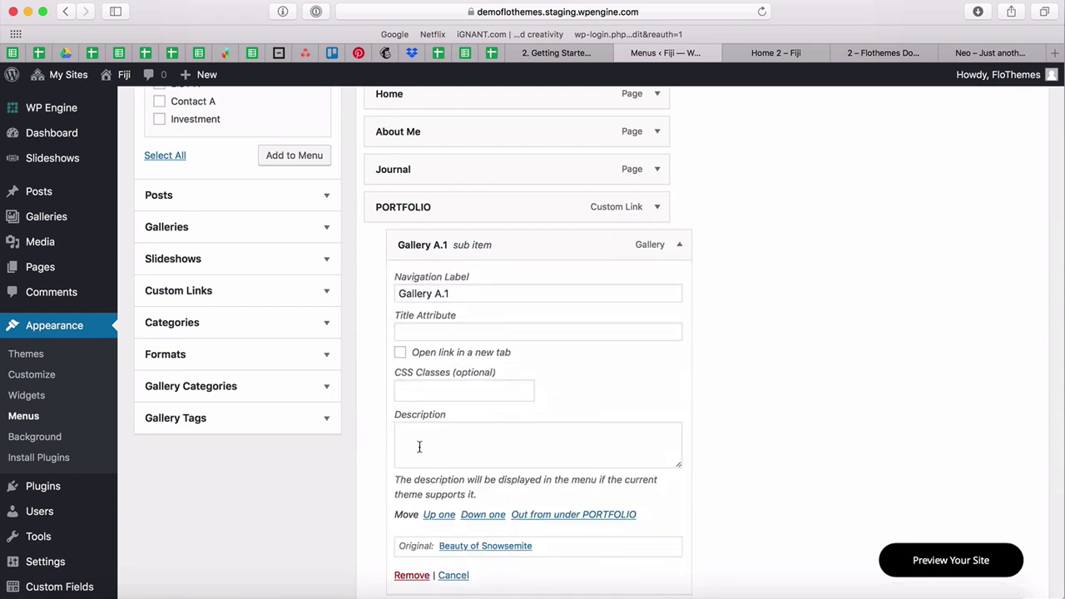
scroll(420, 446, "down", 3)
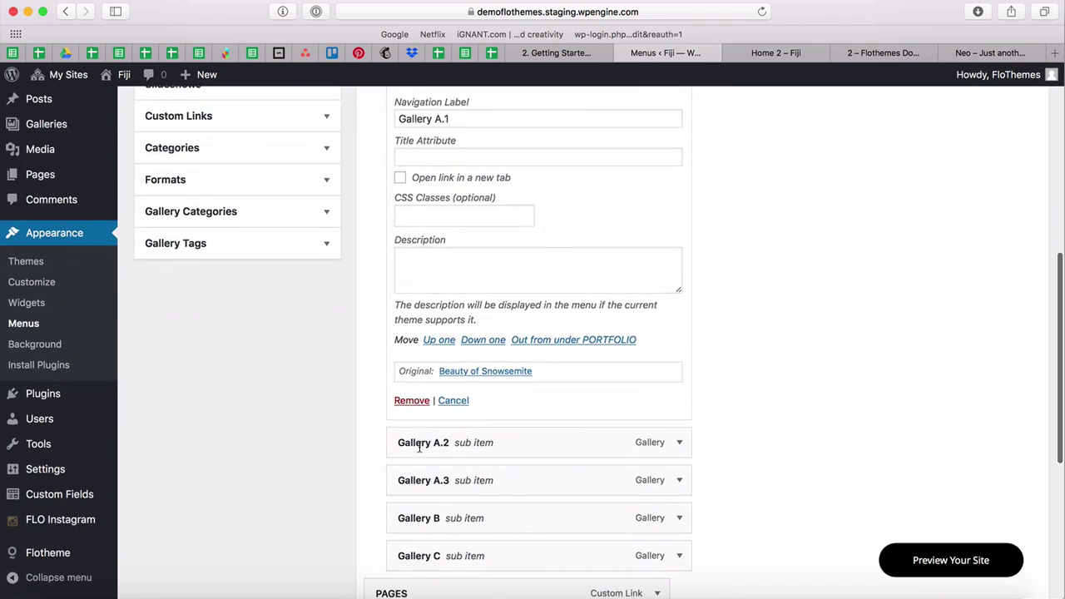
left_click(413, 400)
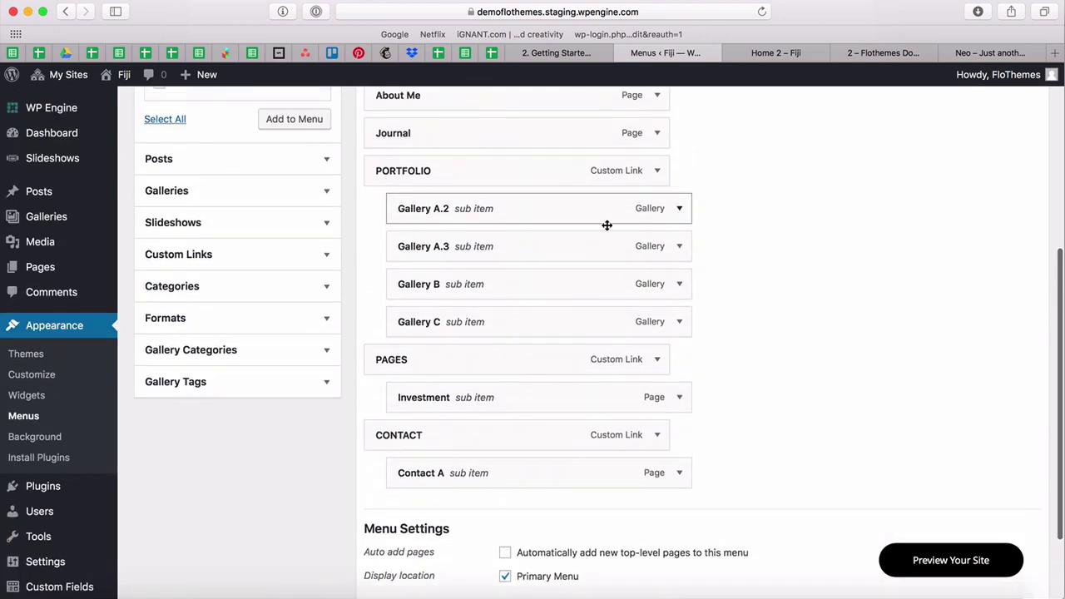
left_click(678, 209)
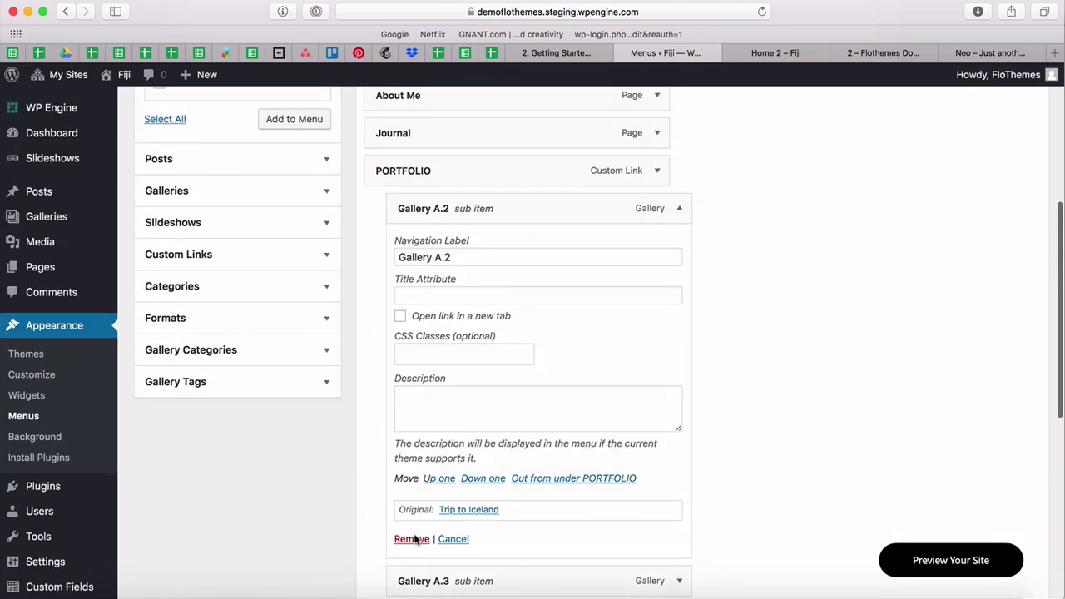
left_click(407, 541)
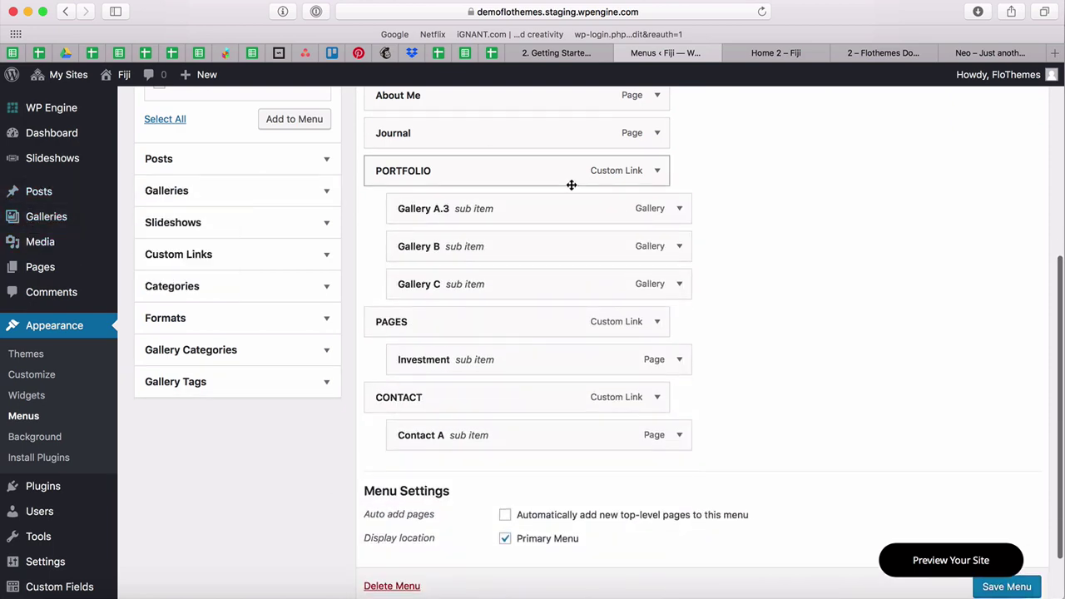
left_click(678, 208)
left_click(414, 538)
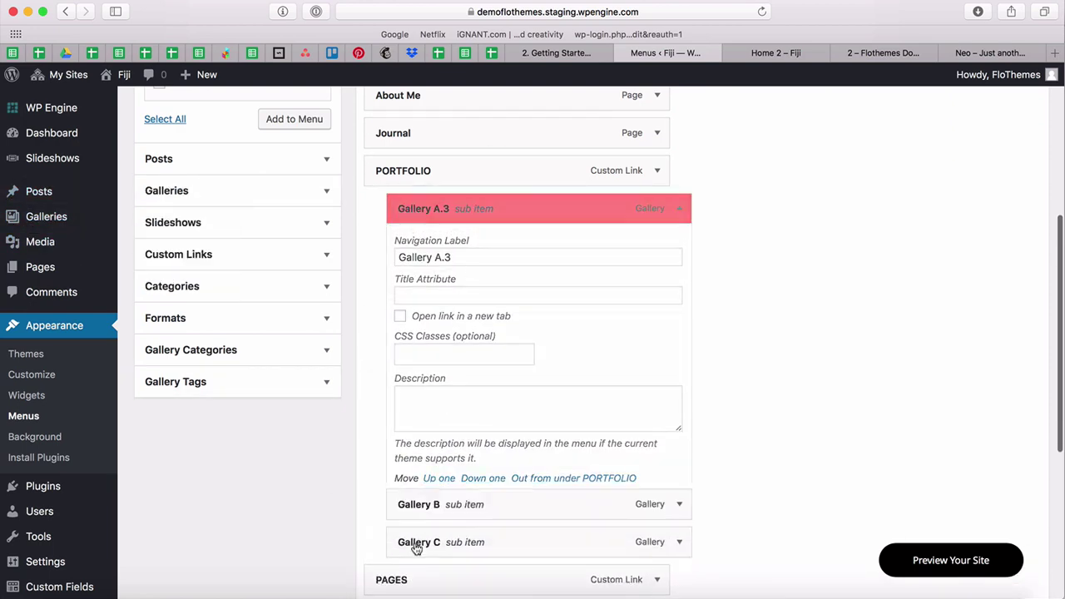
Remove the Gallery B and Gallery C sub items together with their PORTFOLIO parent link from the Main Menu.
left_click(678, 209)
left_click(412, 539)
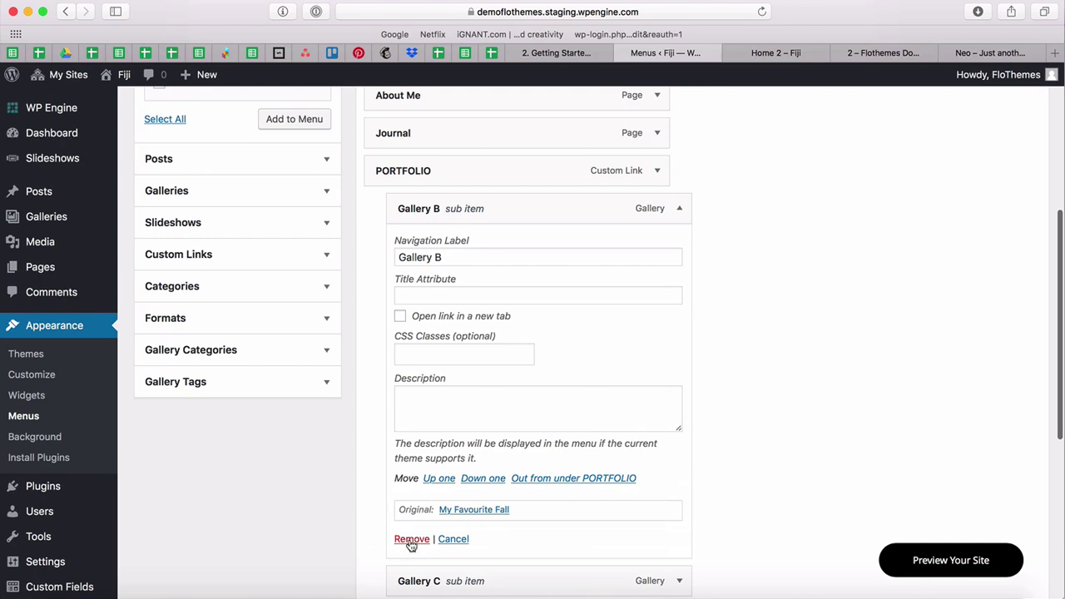
left_click(680, 217)
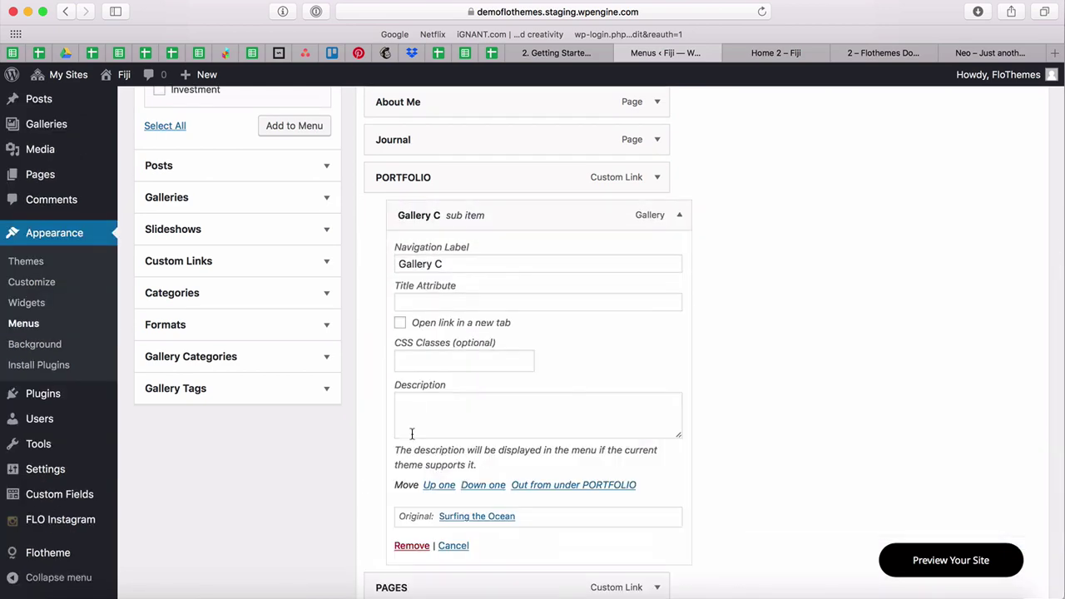
left_click(412, 541)
left_click(664, 218)
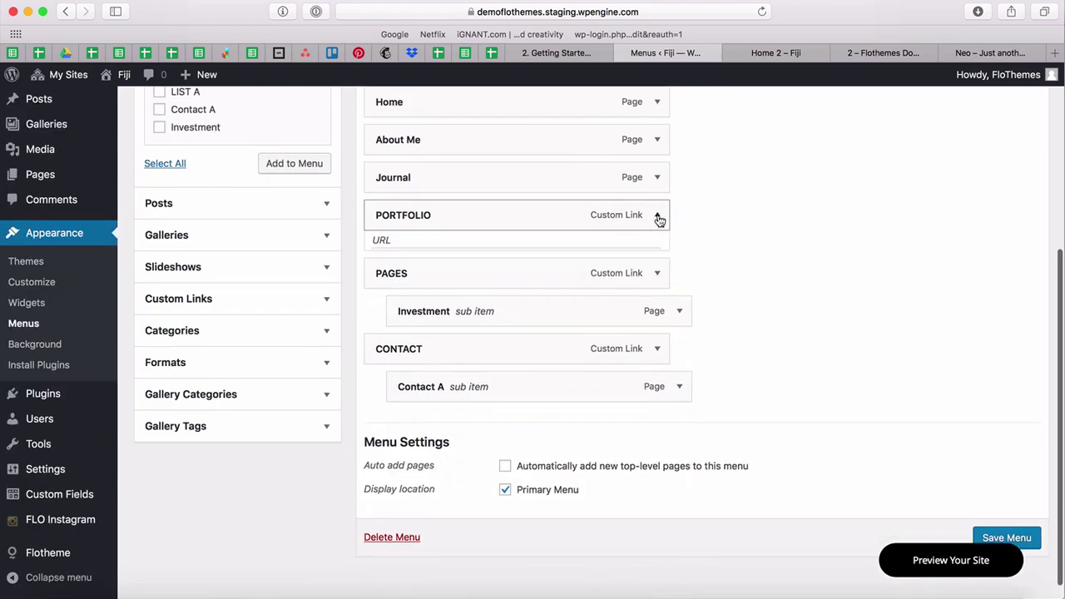
left_click(382, 554)
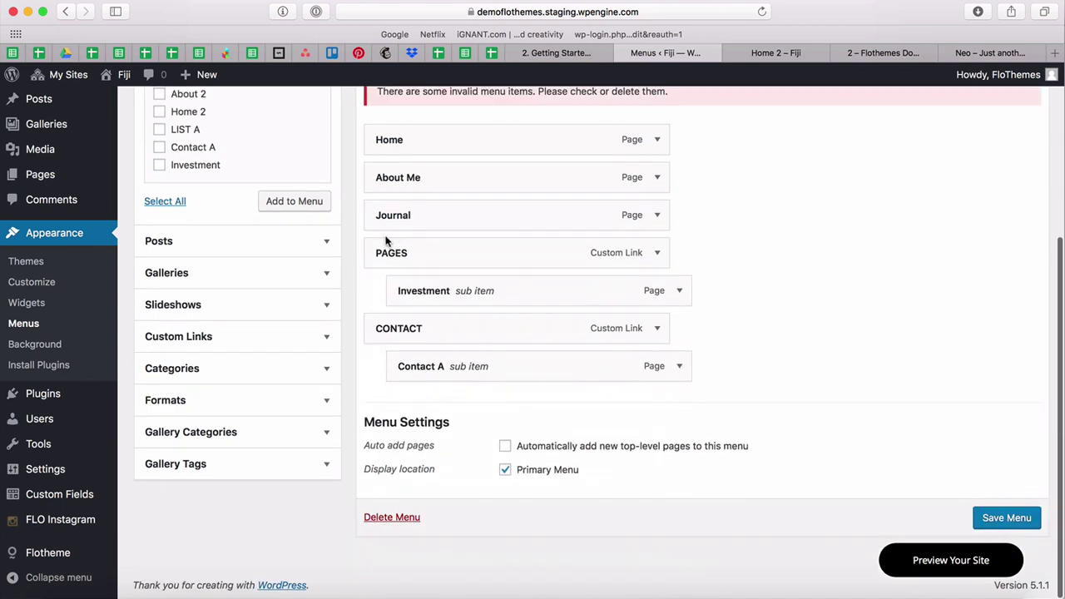
Remove the PAGES custom link from the Main Menu, keeping the Investment page item.
left_click_drag(593, 294, 568, 292)
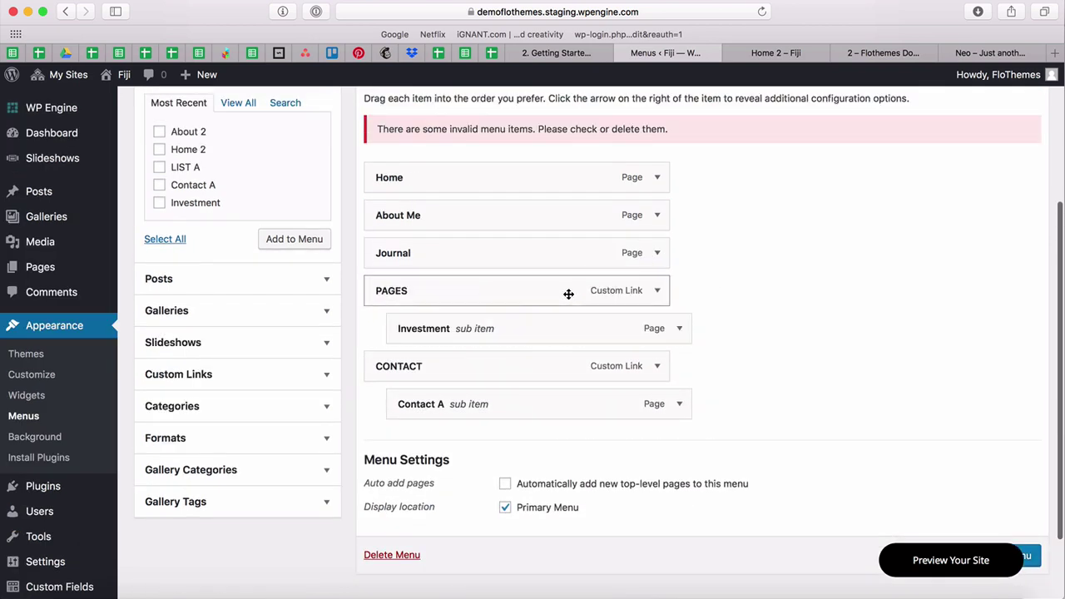
left_click(657, 291)
scroll(390, 541, "down", 3)
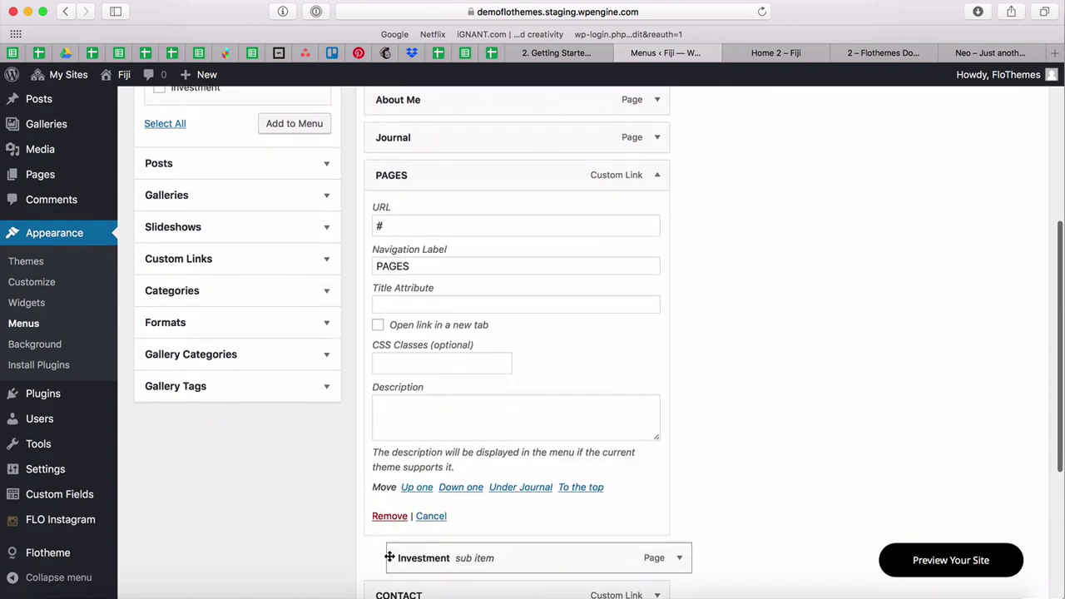
left_click(384, 517)
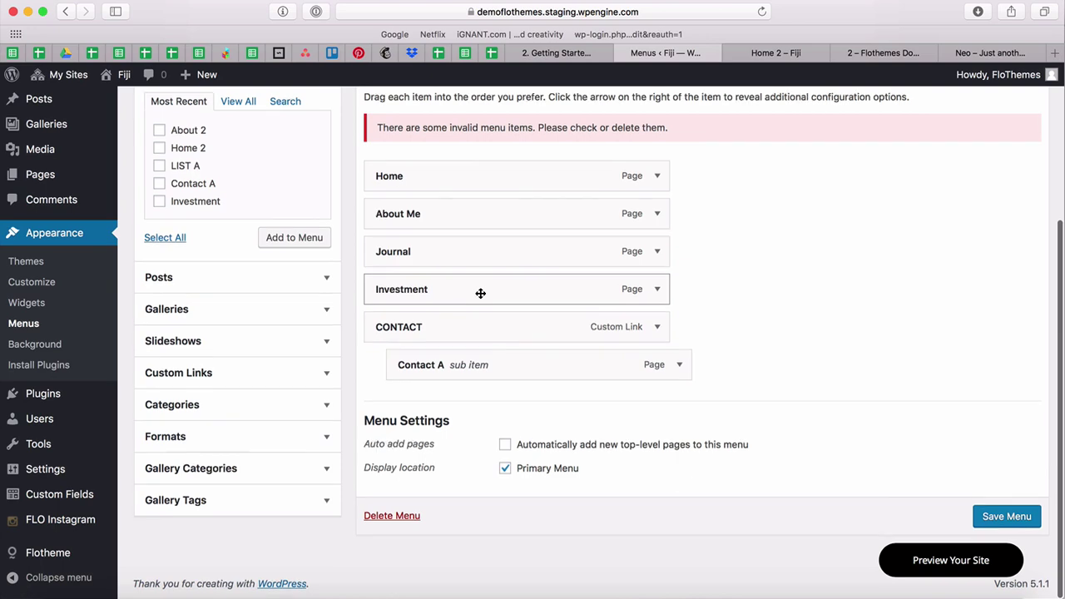
Remove the CONTACT custom link from the Main Menu, keeping the Contact A page item.
left_click(657, 329)
scroll(493, 368, "down", 3)
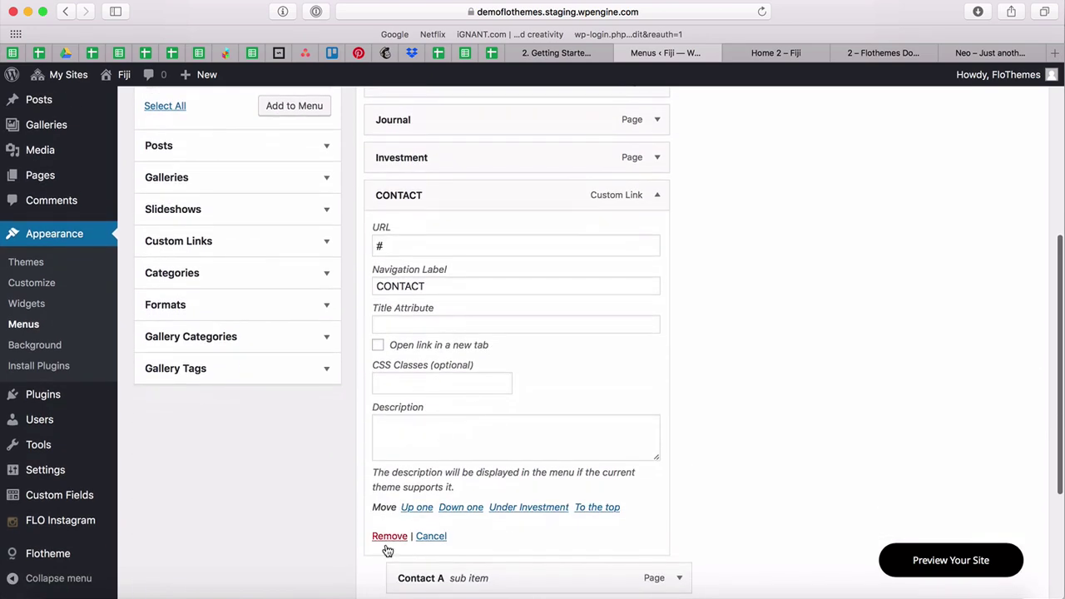
left_click(387, 539)
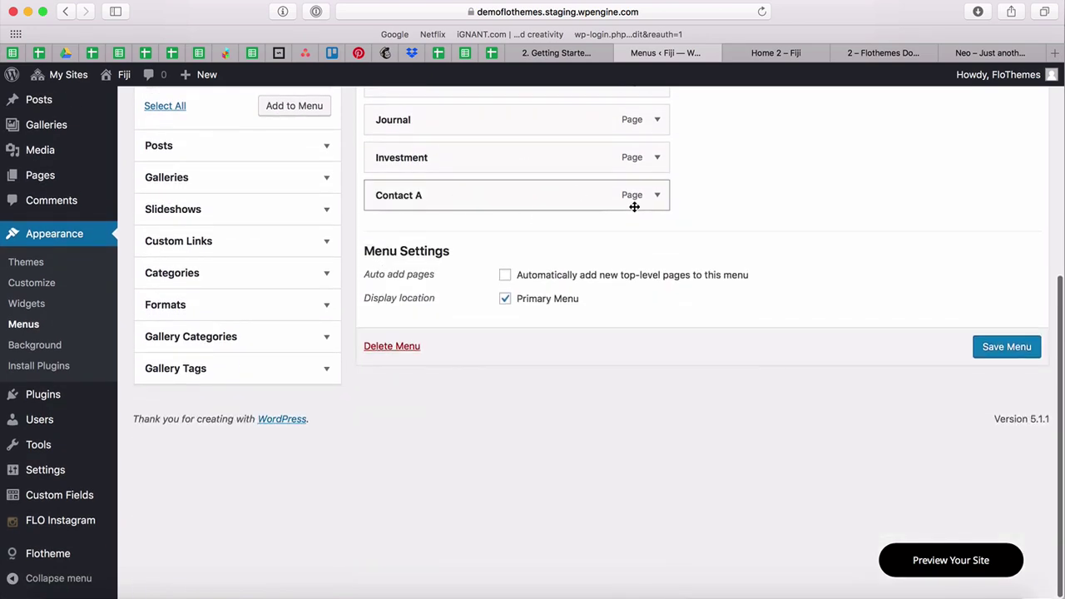
Change the Contact A menu item's navigation label to "Get in Touch" and collapse its settings.
left_click(656, 197)
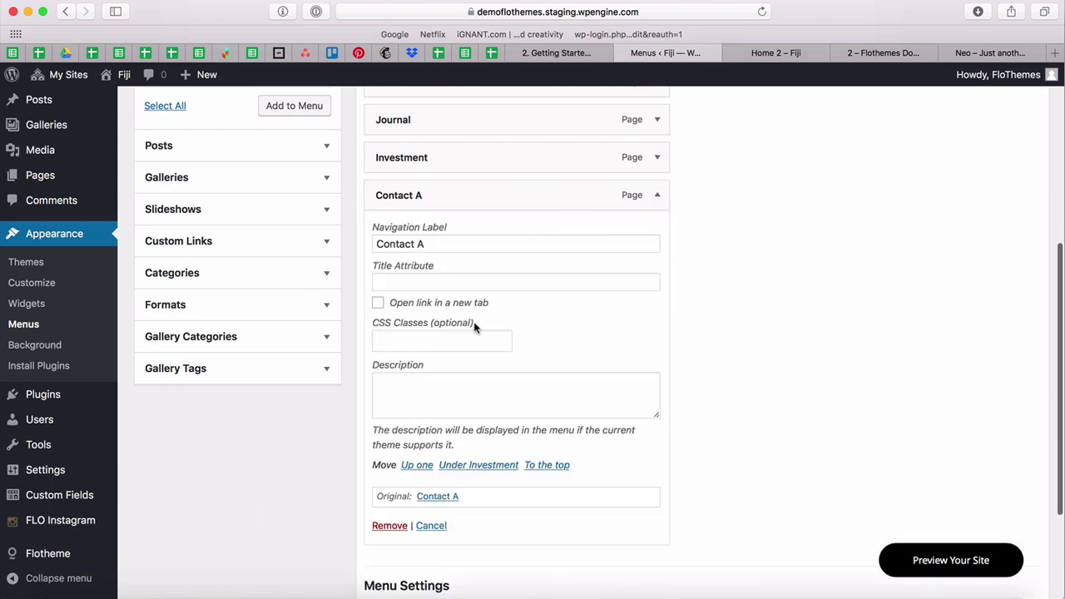
left_click(440, 243)
key("BackSpace")
key("BackSpace")
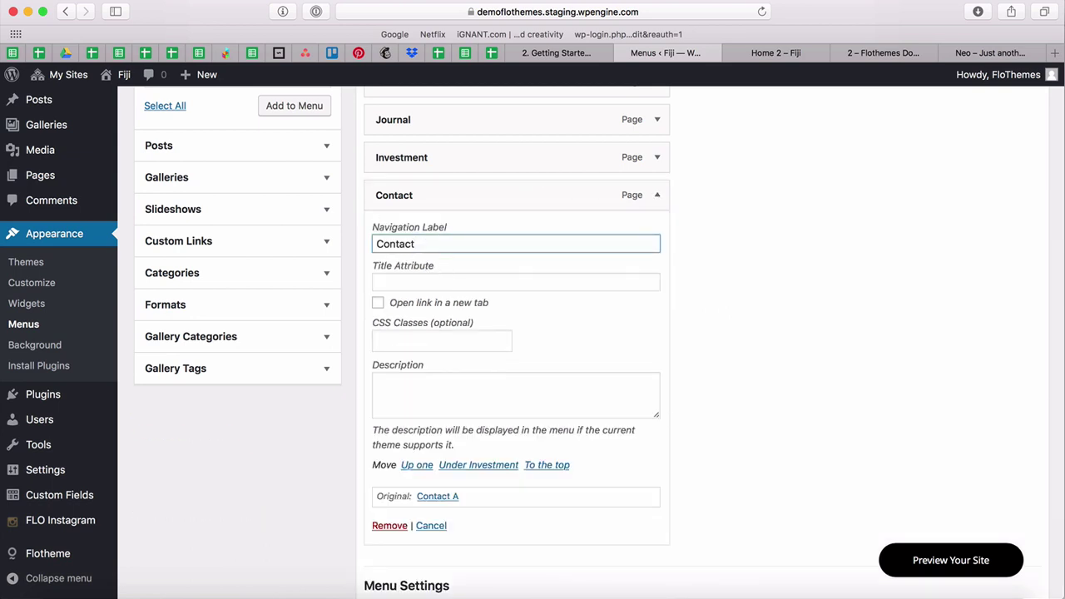
key("BackSpace")
key("BackSpace")
key("BackSpace")
type("Get")
left_click(656, 195)
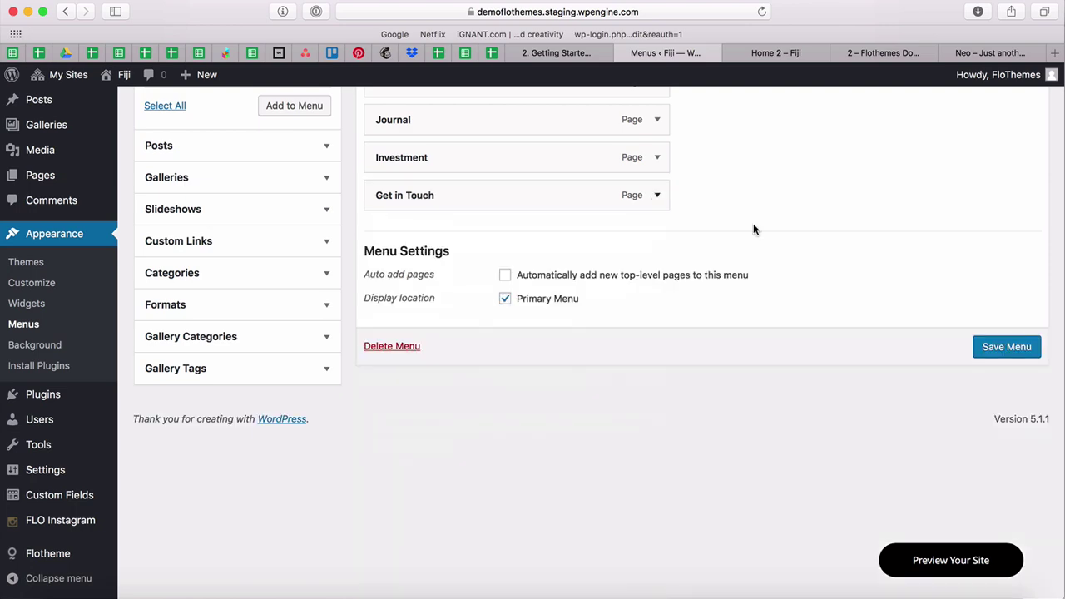
Save the Main Menu and reload the site's Home 2 page to check the navigation.
scroll(863, 294, "up", 3)
left_click(1010, 179)
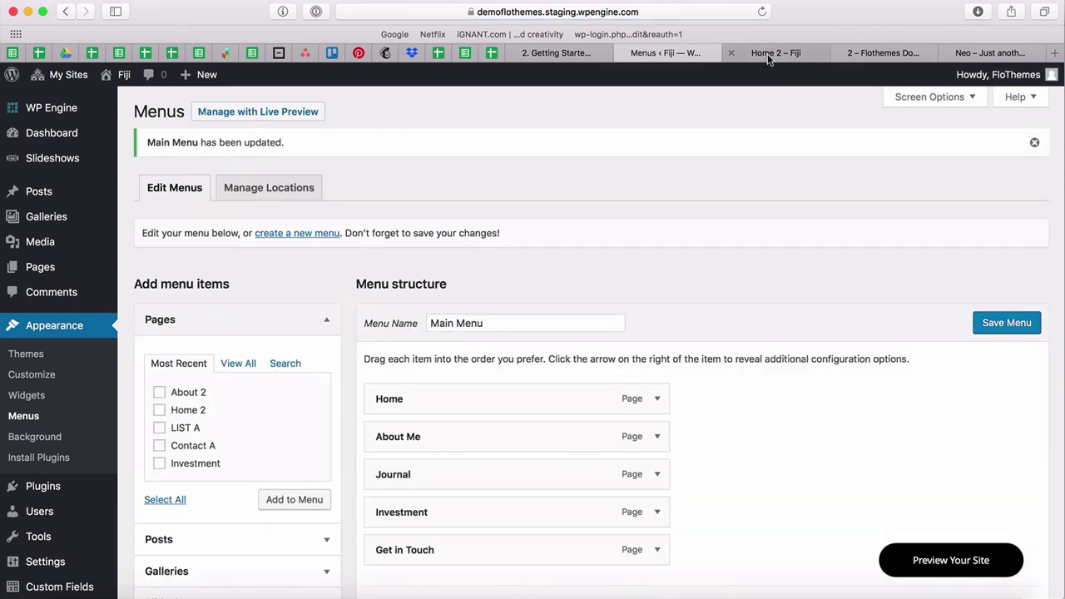
left_click(766, 54)
key("super+r")
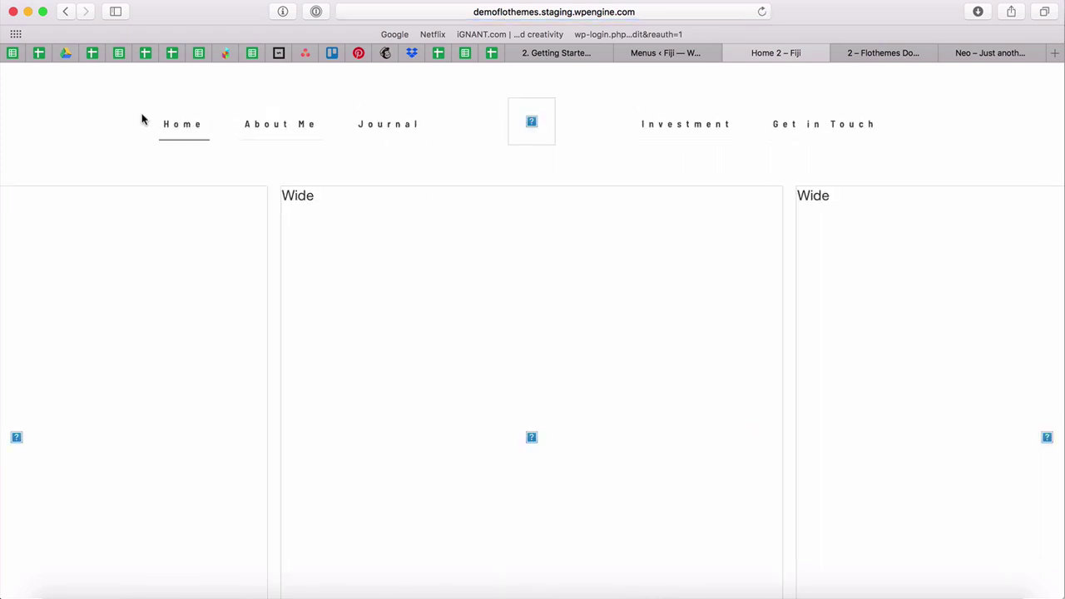
Switch to the Demo Content note, check off "04 Confirm Navigation Menu", and return to the WordPress Menus page in the browser.
left_click(663, 53)
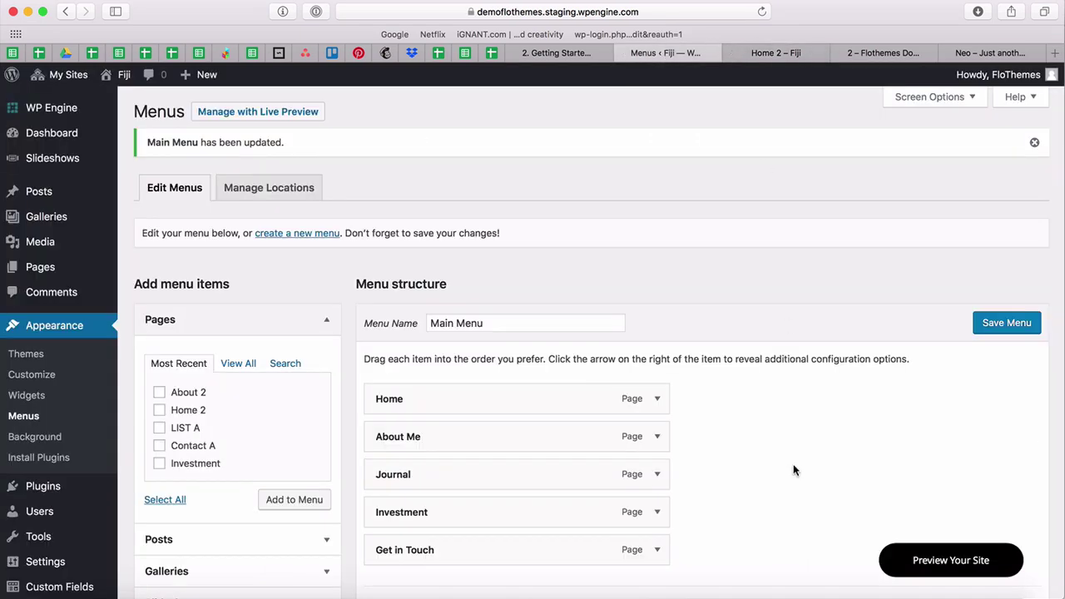
key("super+Tab")
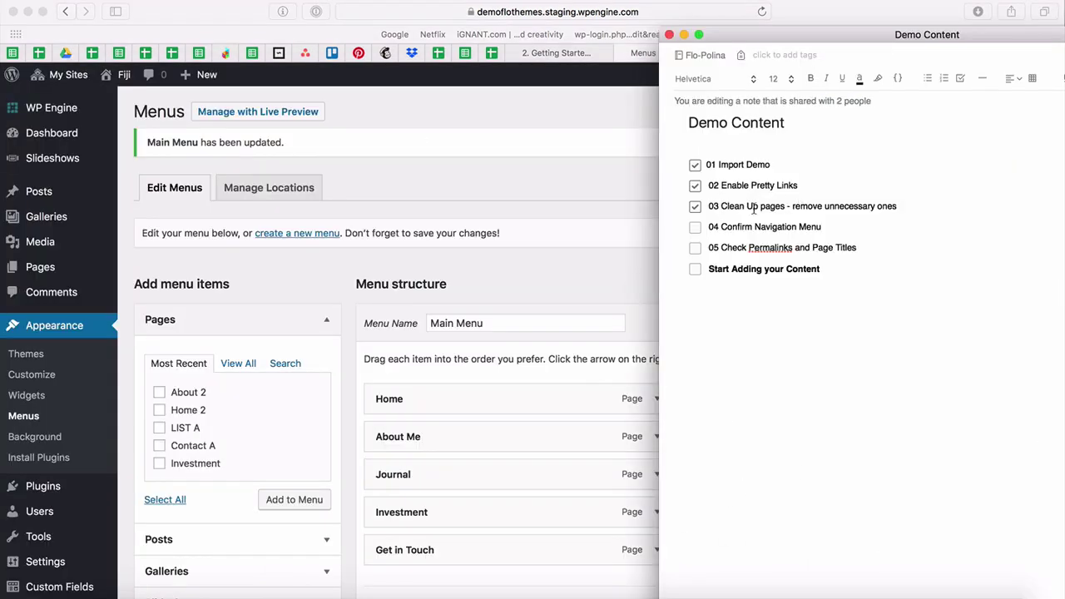
left_click(694, 232)
left_click(551, 142)
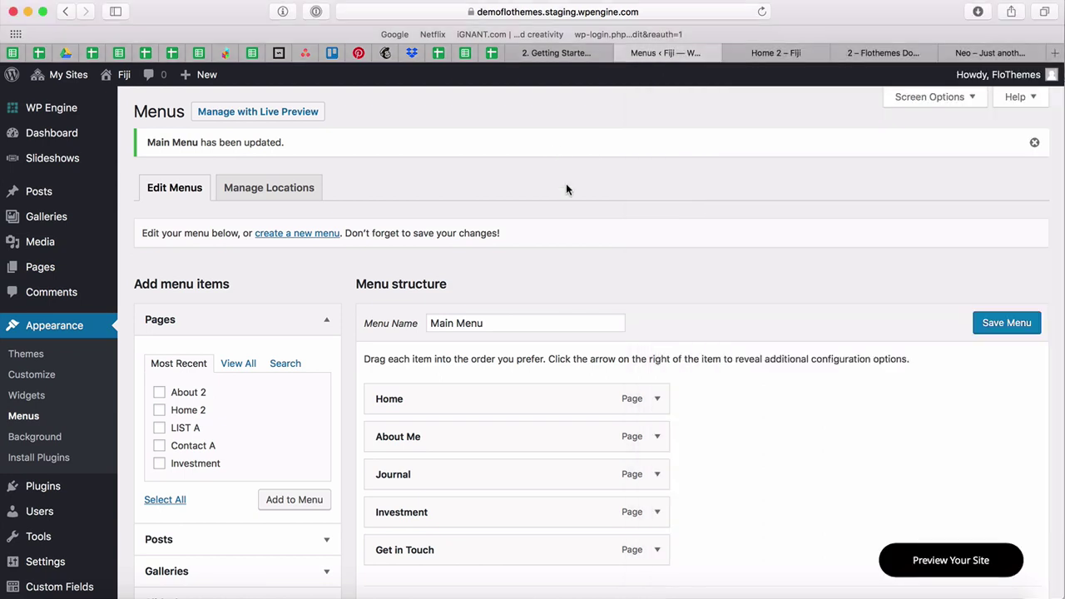
Open the Surfing the Ocean demo gallery from the galleries list and review its text, categories and gallery section.
left_click(28, 223)
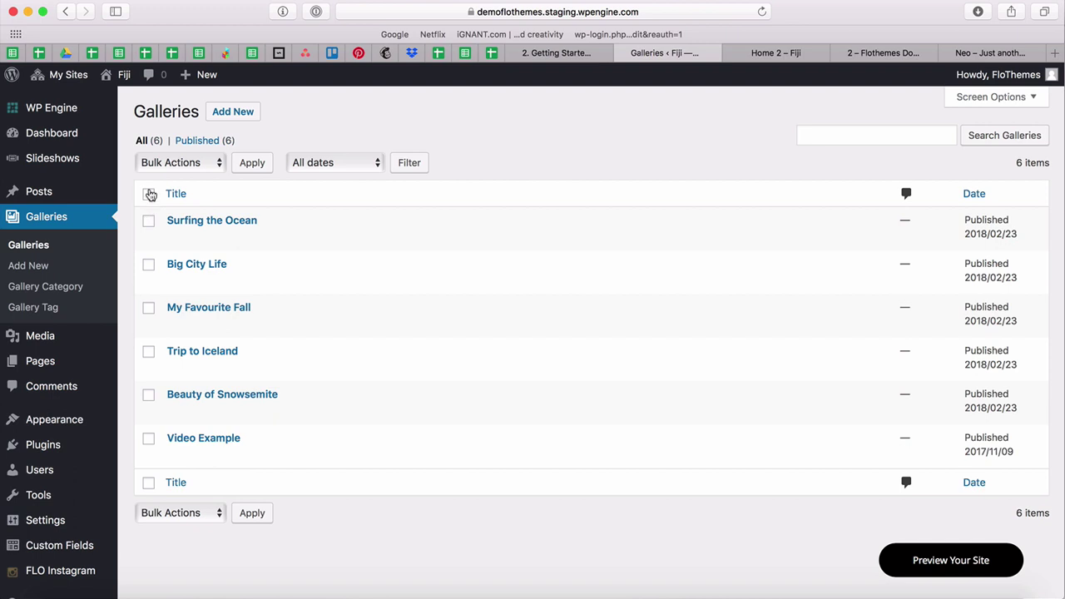
left_click(151, 195)
left_click(150, 194)
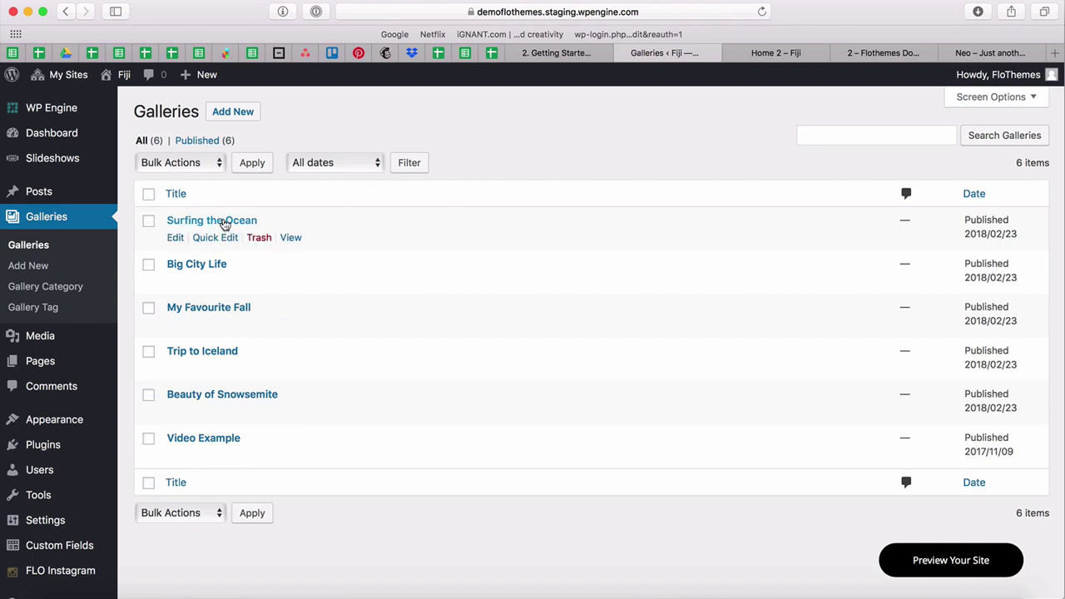
left_click(223, 221)
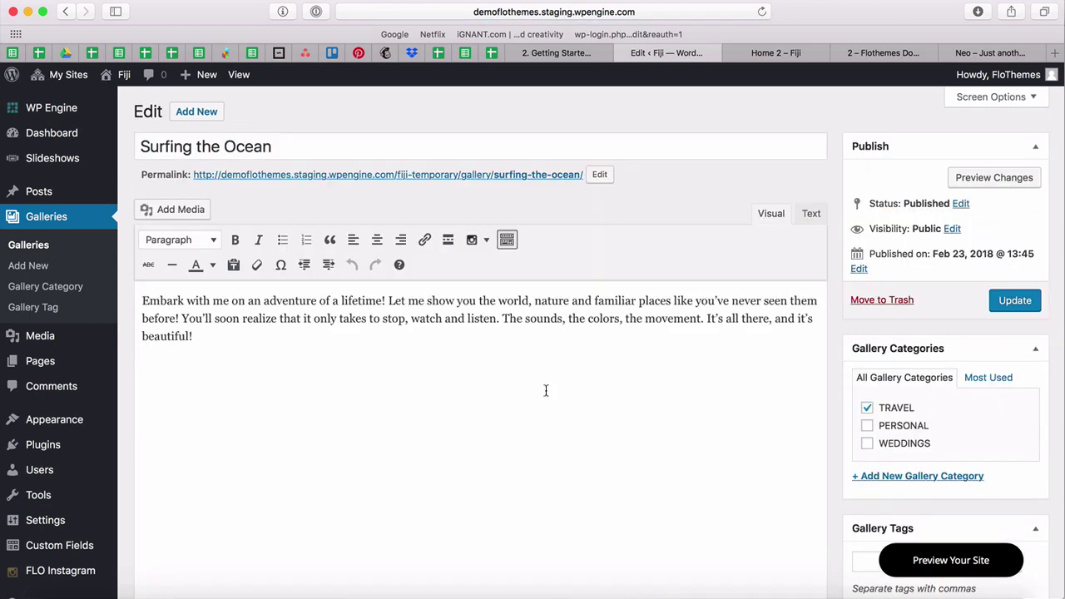
scroll(591, 304, "down", 5)
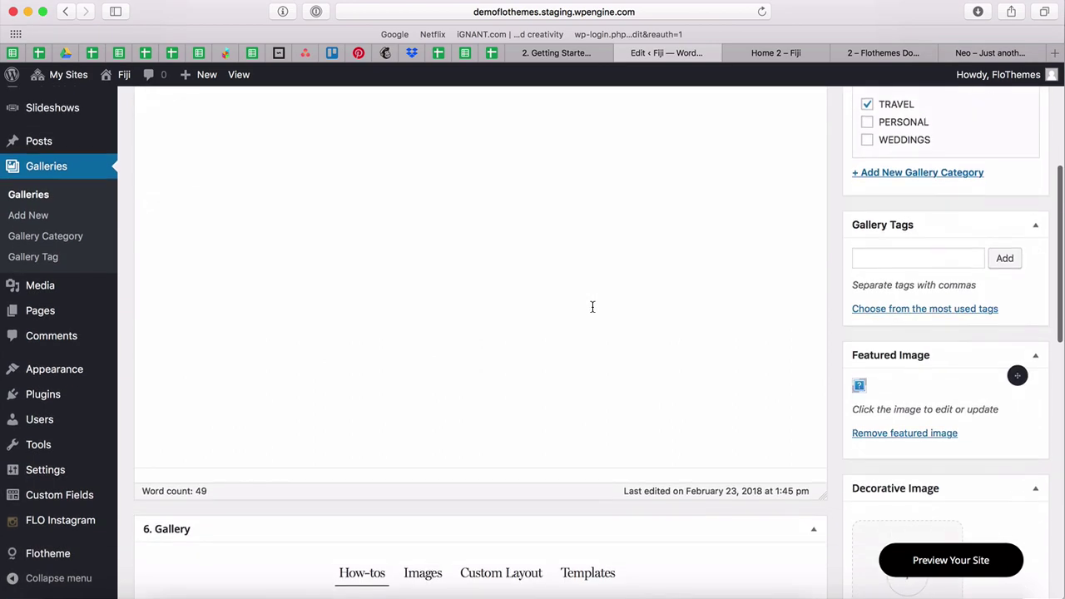
scroll(591, 307, "up", 5)
scroll(592, 306, "up", 1)
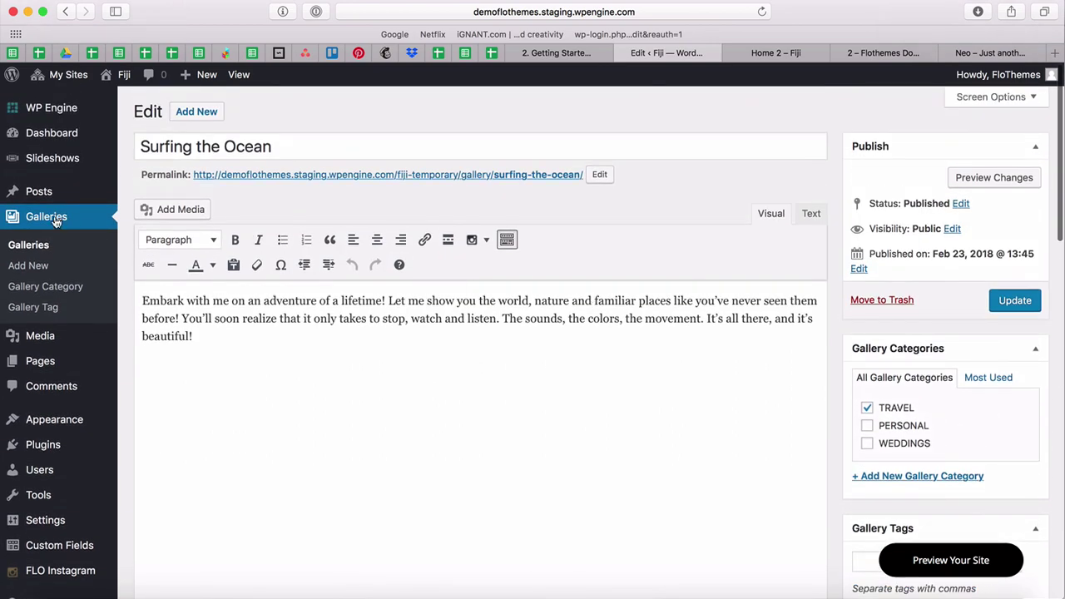
Return to the galleries list and move all demo galleries to the trash in one bulk action.
left_click(23, 250)
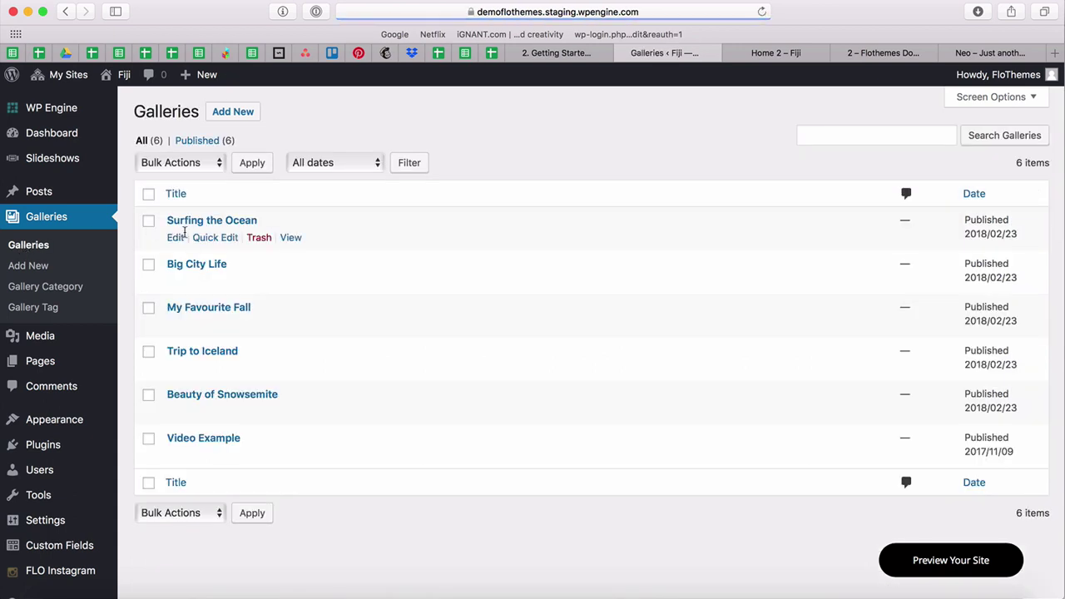
left_click(148, 194)
left_click(180, 164)
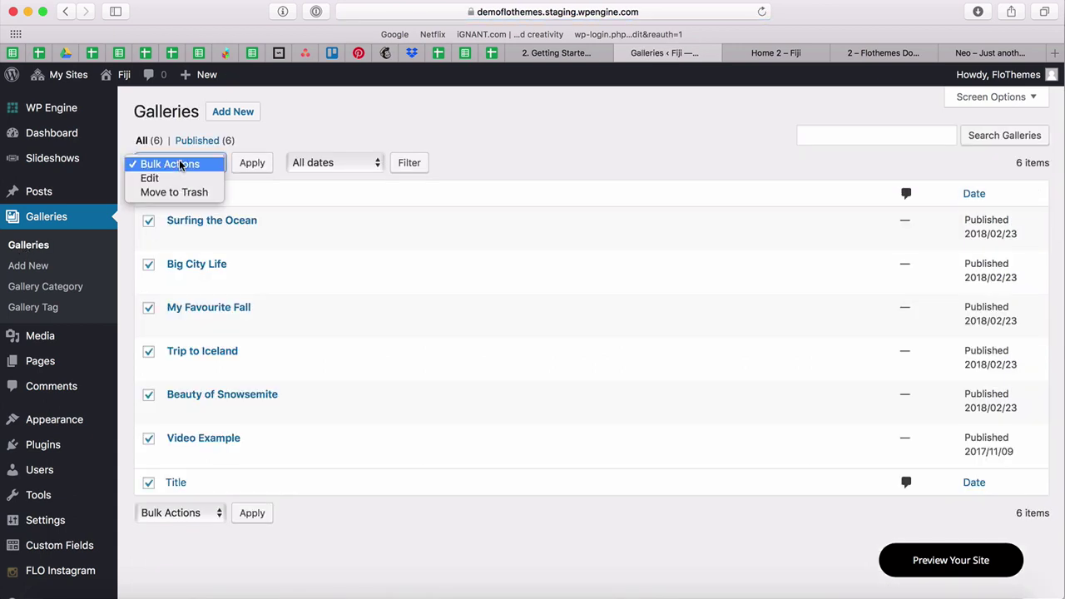
left_click(173, 193)
left_click(253, 163)
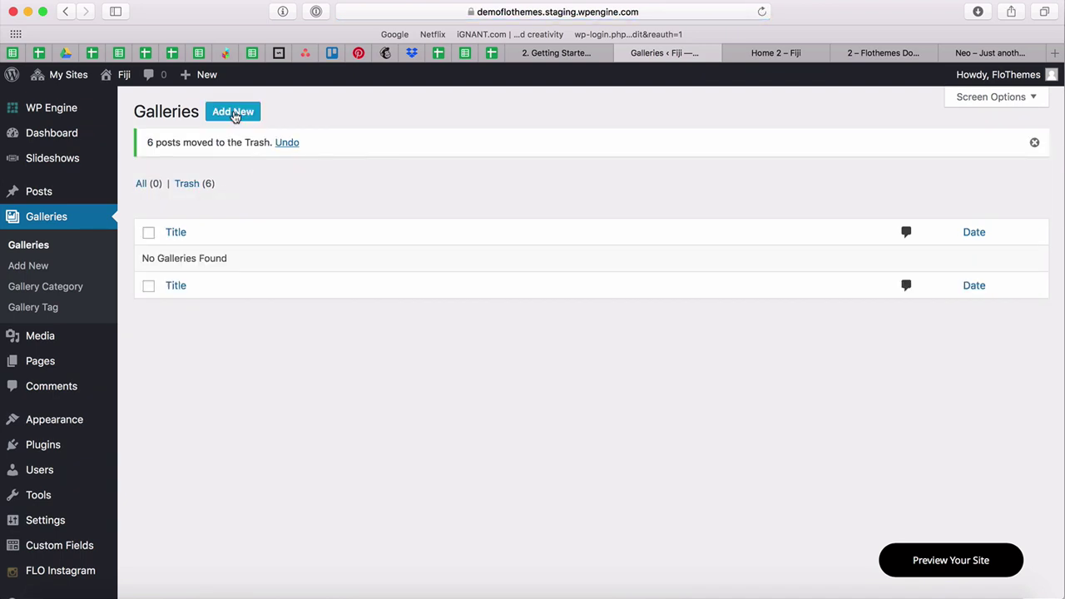
Open a blank new gallery and look over its editor, categories, tags and featured image options.
left_click(234, 115)
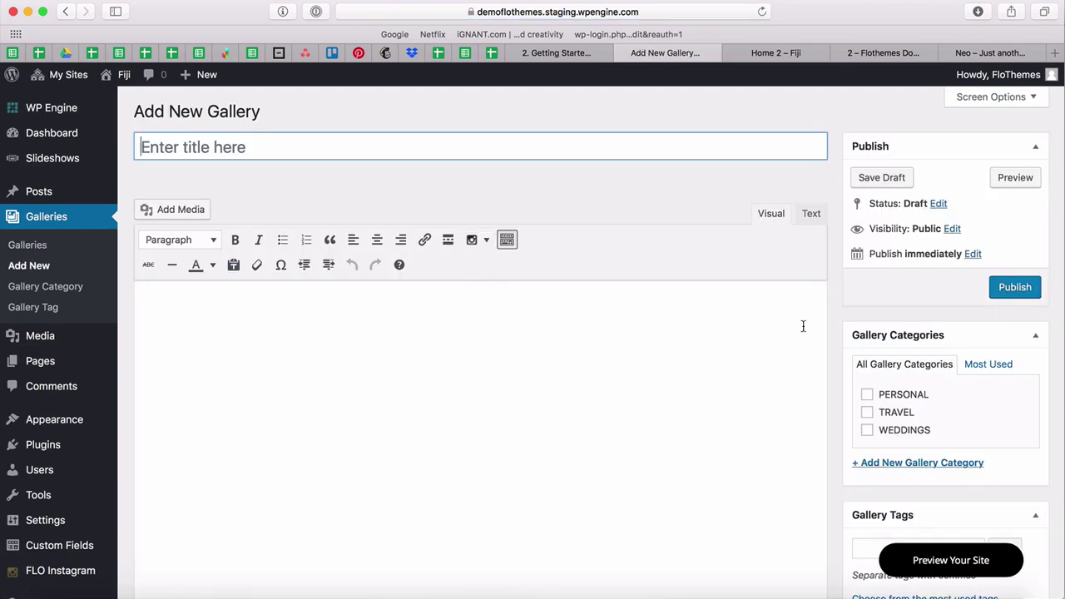
scroll(803, 326, "down", 8)
scroll(802, 326, "up", 6)
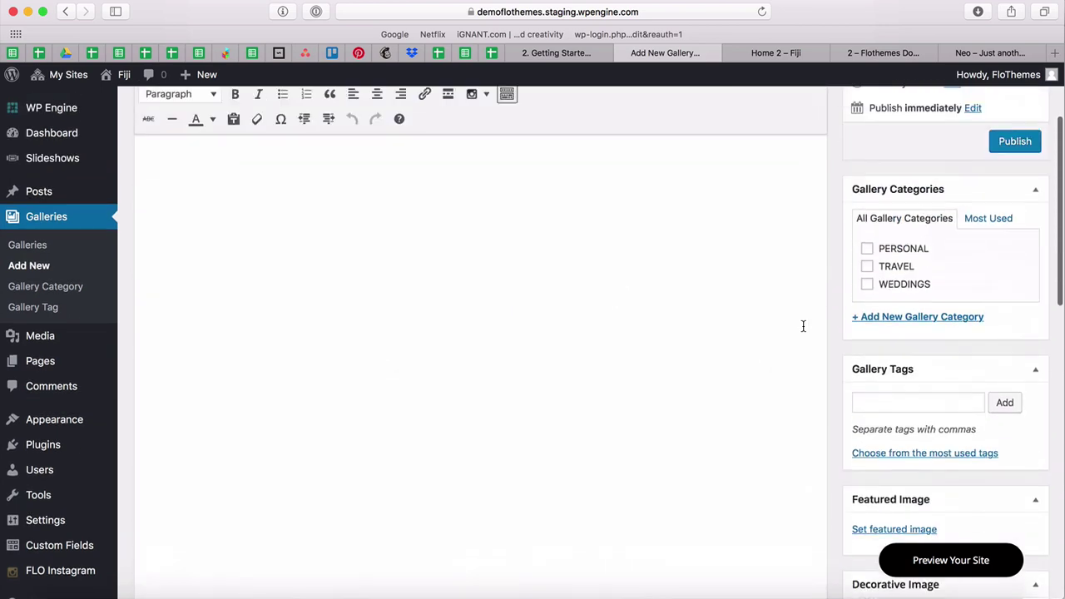
Look through the Fiji 2 documentation sections and the Flothemes theme list, then return to the new gallery editor.
left_click(882, 54)
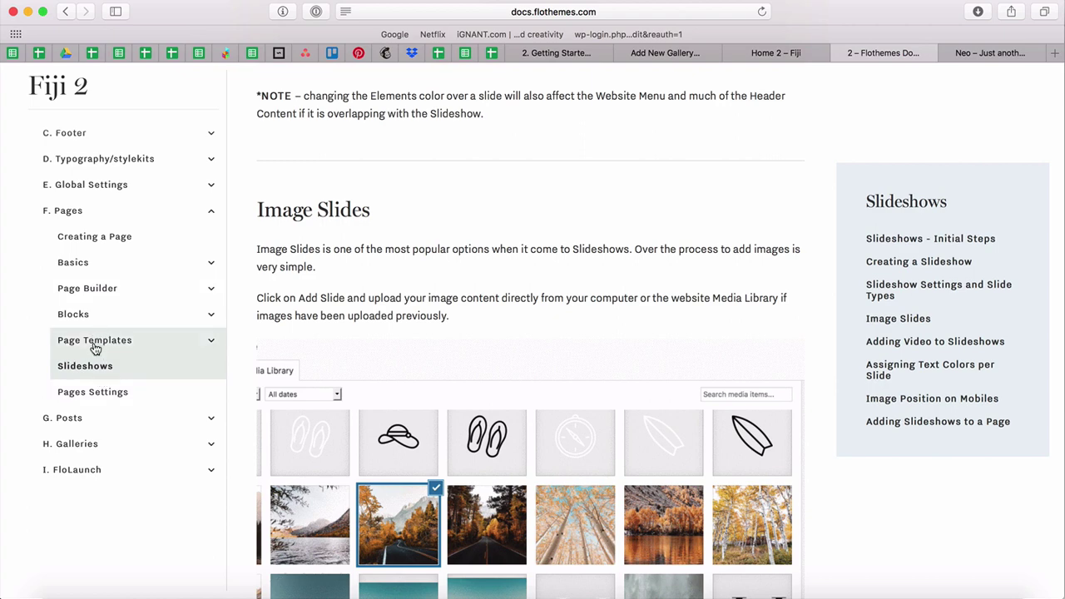
scroll(130, 312, "up", 1)
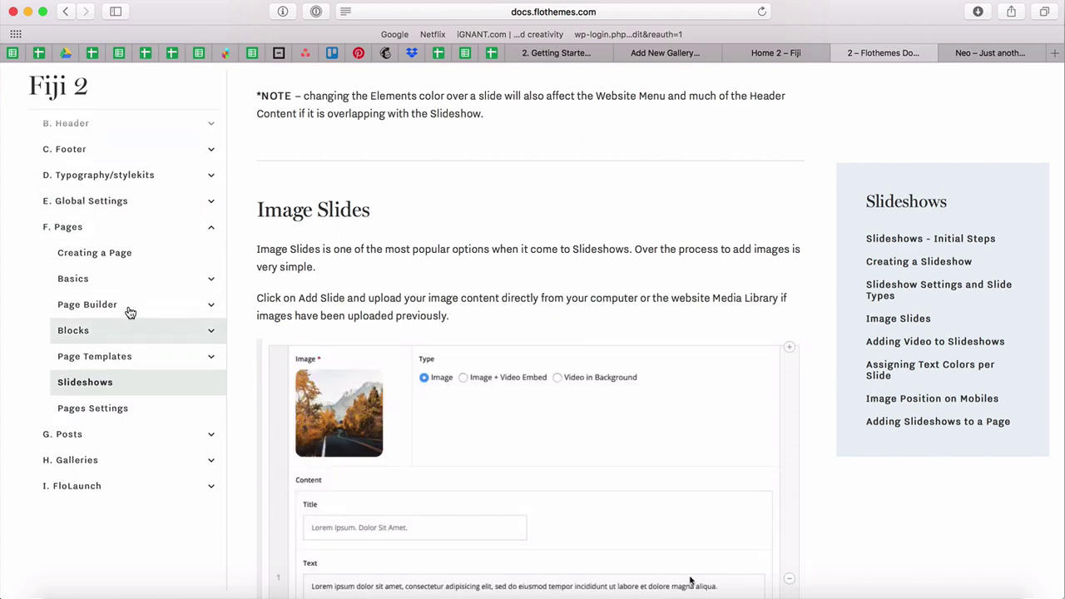
scroll(131, 312, "up", 8)
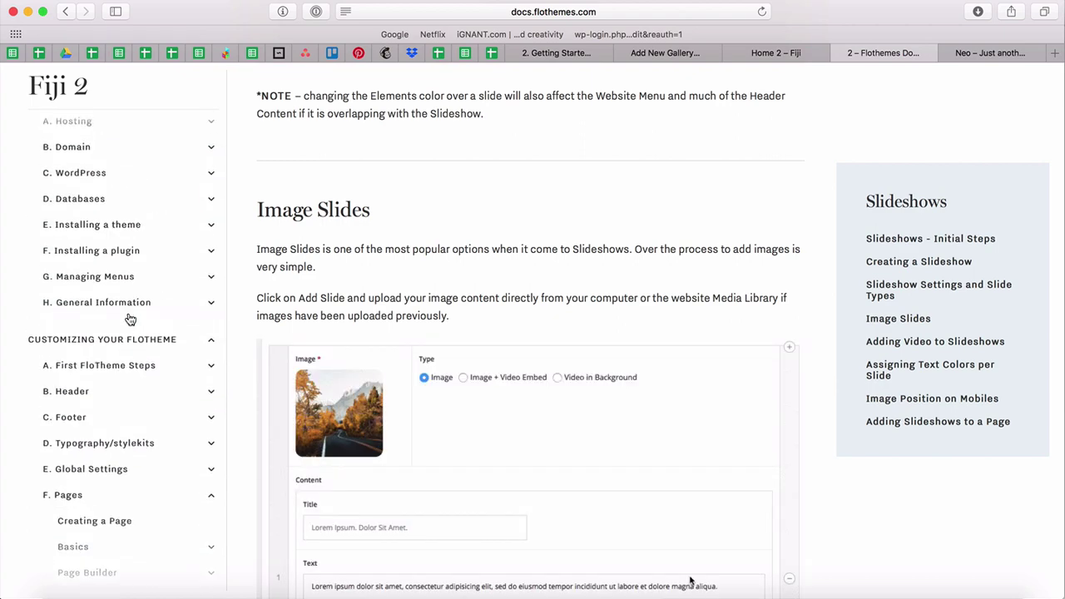
left_click(67, 12)
left_click(68, 12)
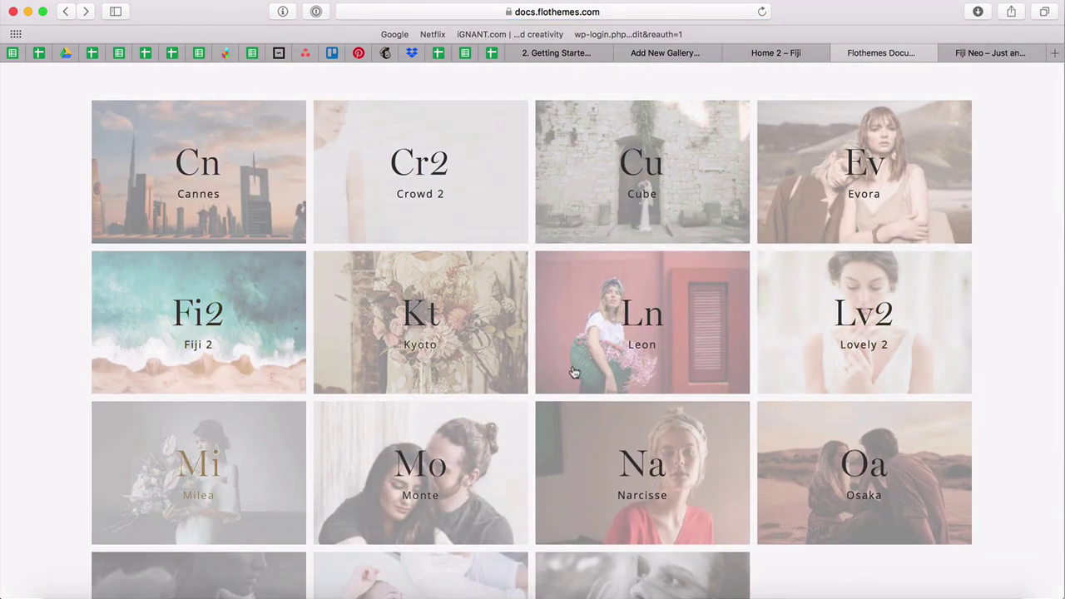
scroll(573, 372, "down", 3)
scroll(573, 371, "up", 4)
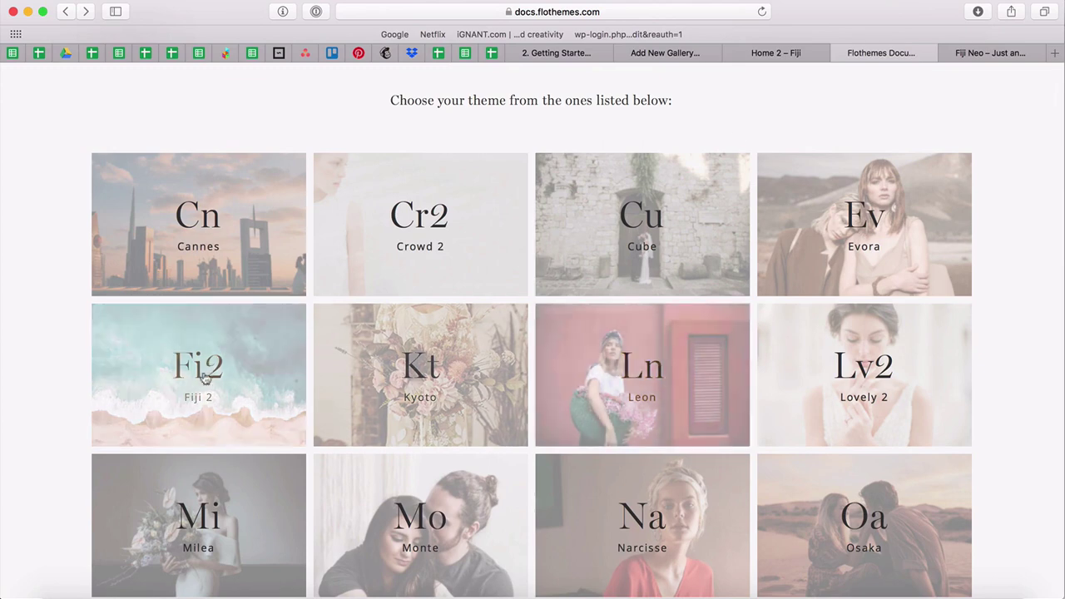
left_click(778, 53)
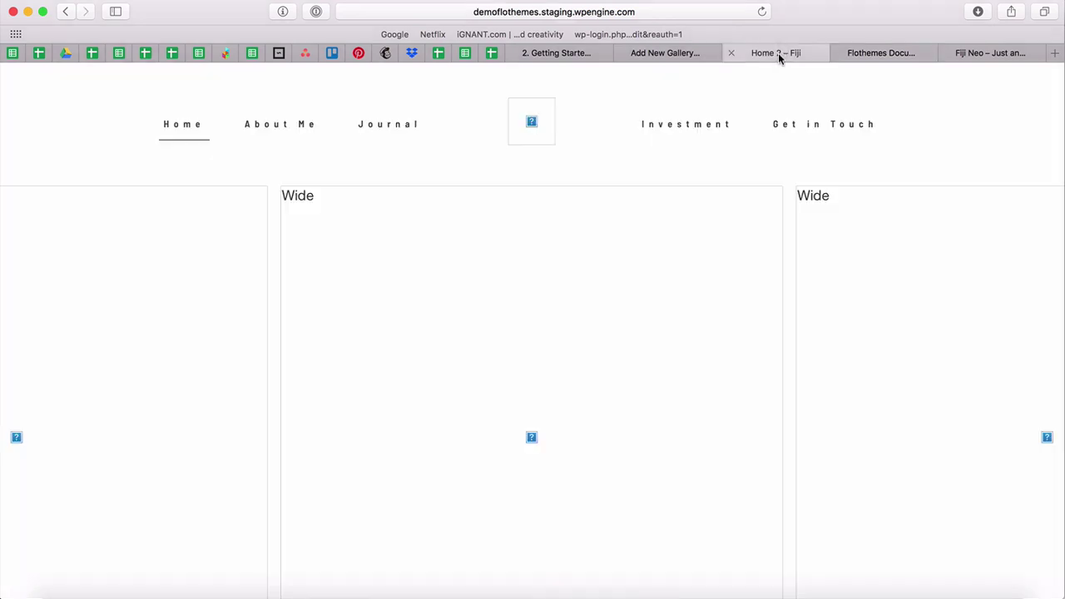
left_click(684, 53)
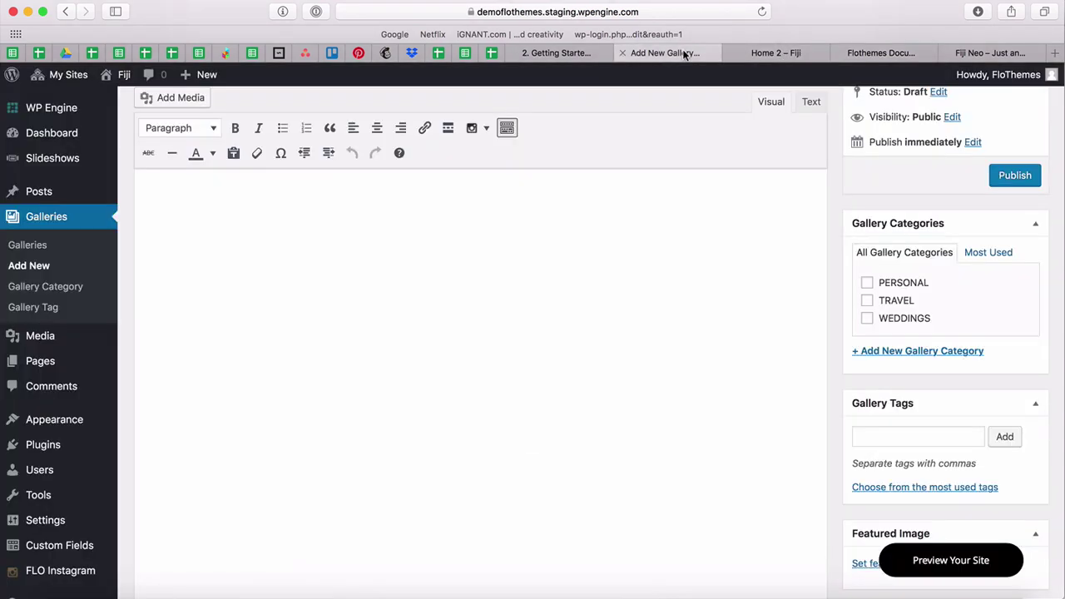
Open the list of all posts and move every demo post to the trash in one bulk action.
left_click(47, 217)
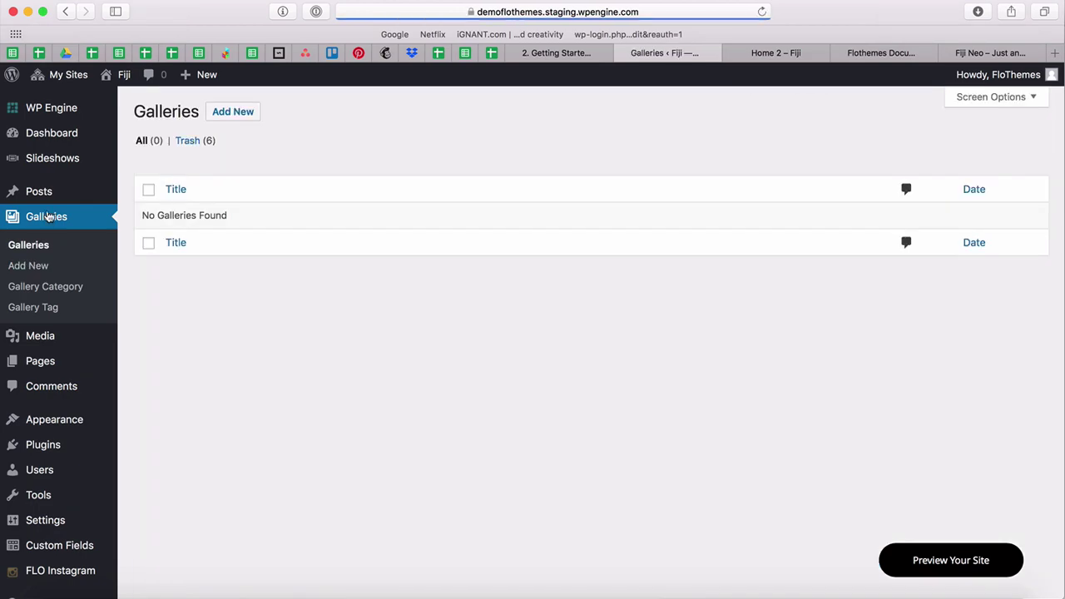
mouse_move(43, 196)
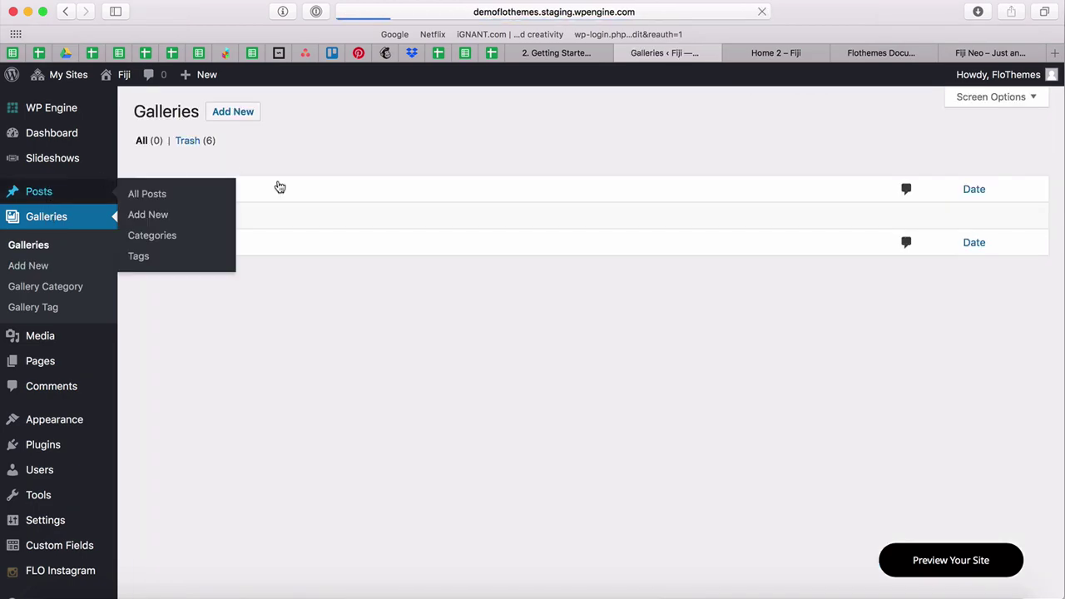
scroll(279, 186, "down", 3)
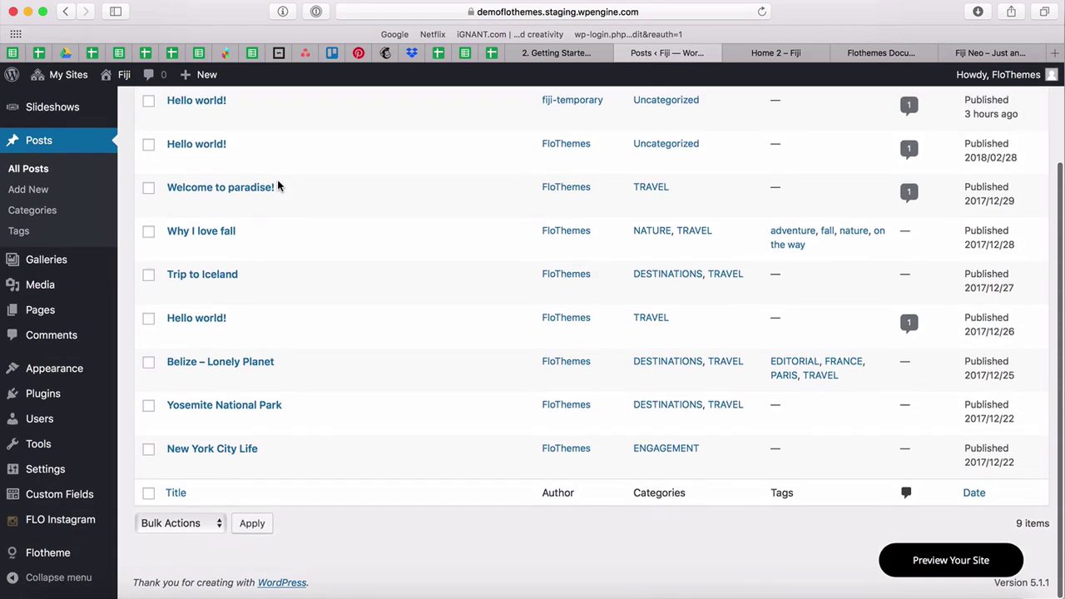
scroll(279, 186, "up", 3)
left_click(149, 195)
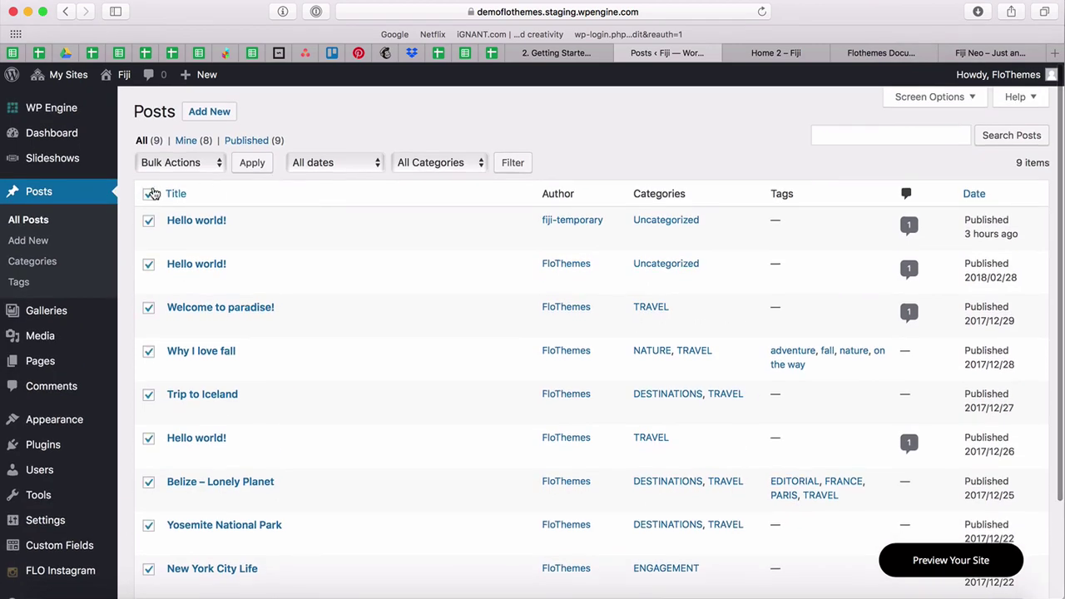
left_click(176, 163)
left_click(172, 192)
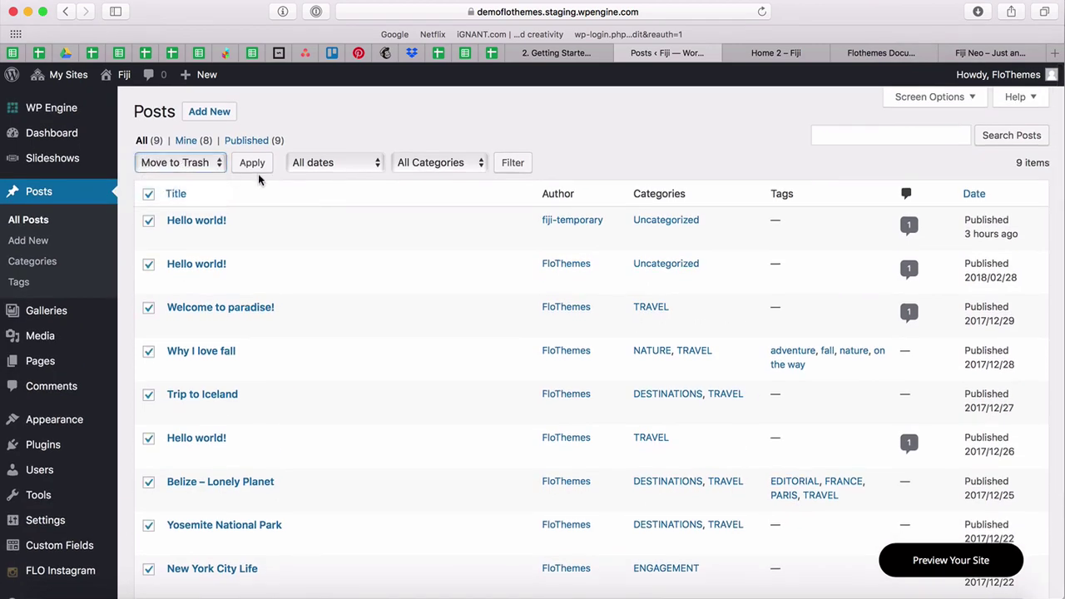
left_click(253, 163)
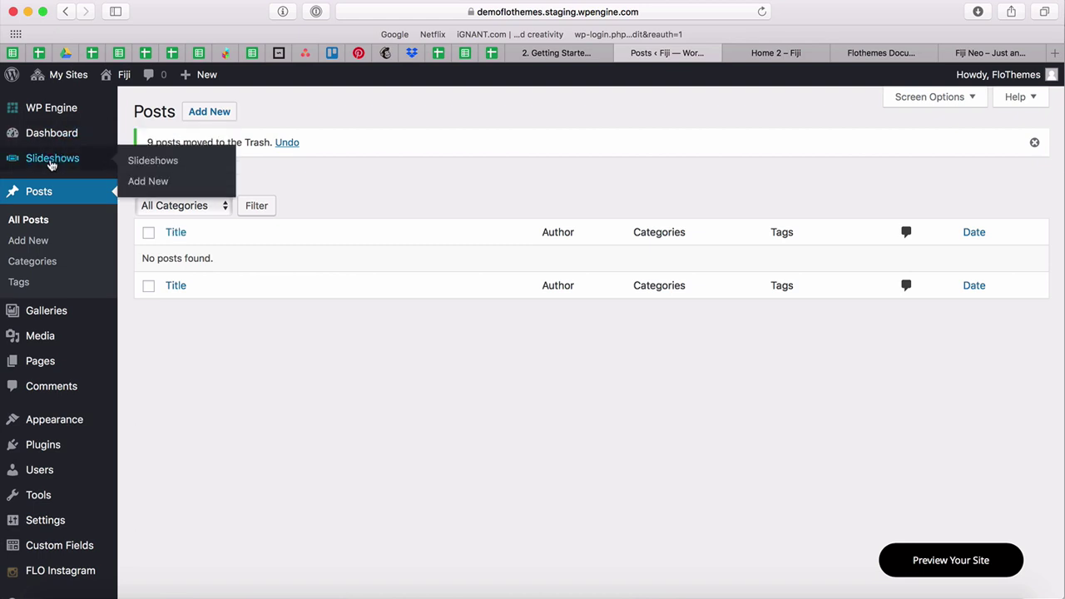
Move the Home A, Home B and Home C slideshows to the trash in one bulk action.
left_click(50, 159)
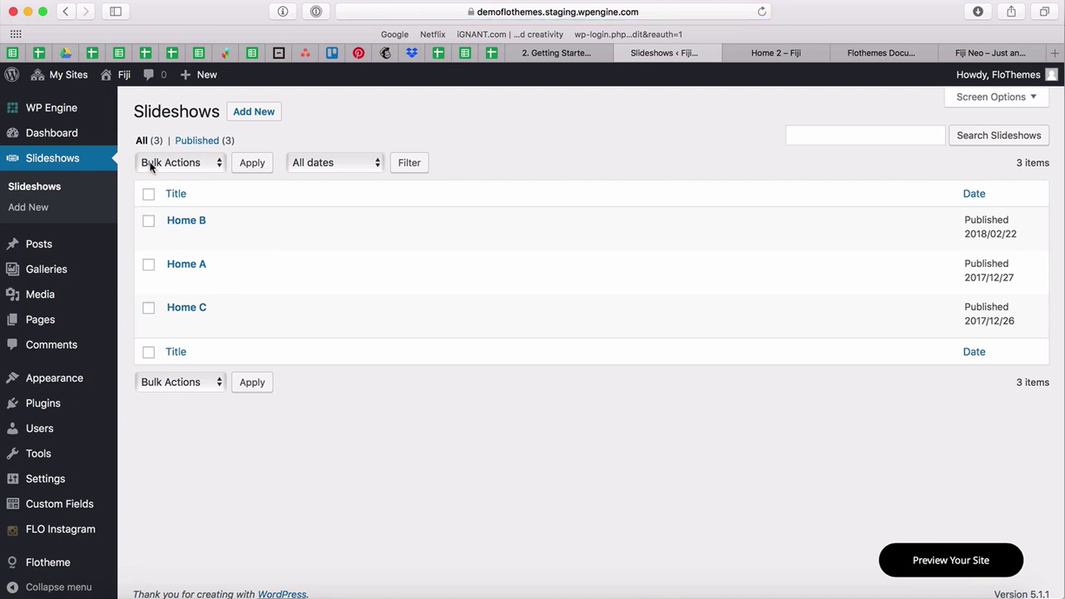
left_click(183, 167)
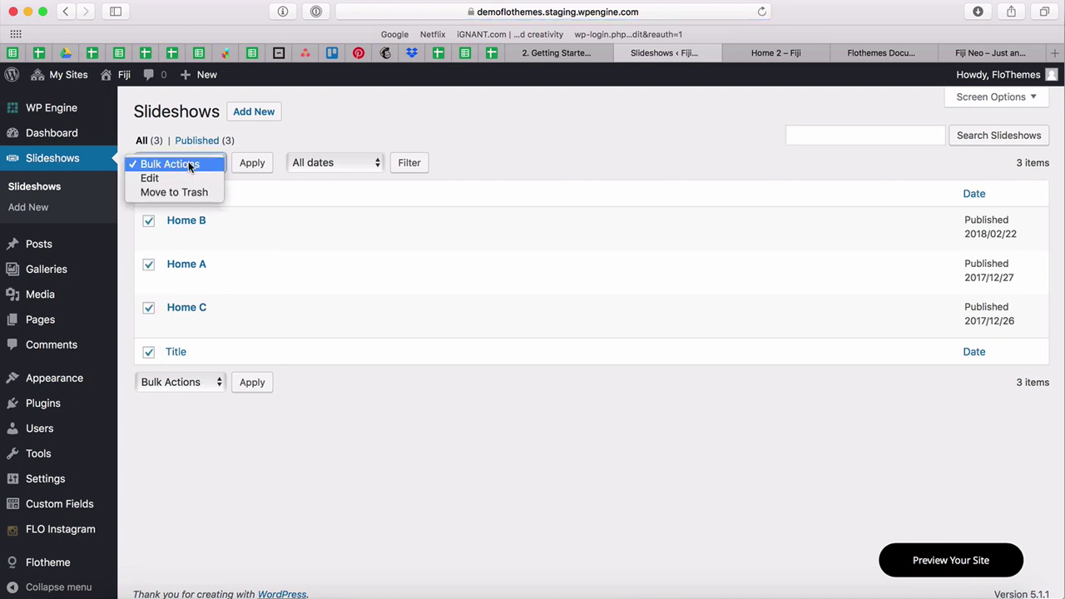
left_click(174, 190)
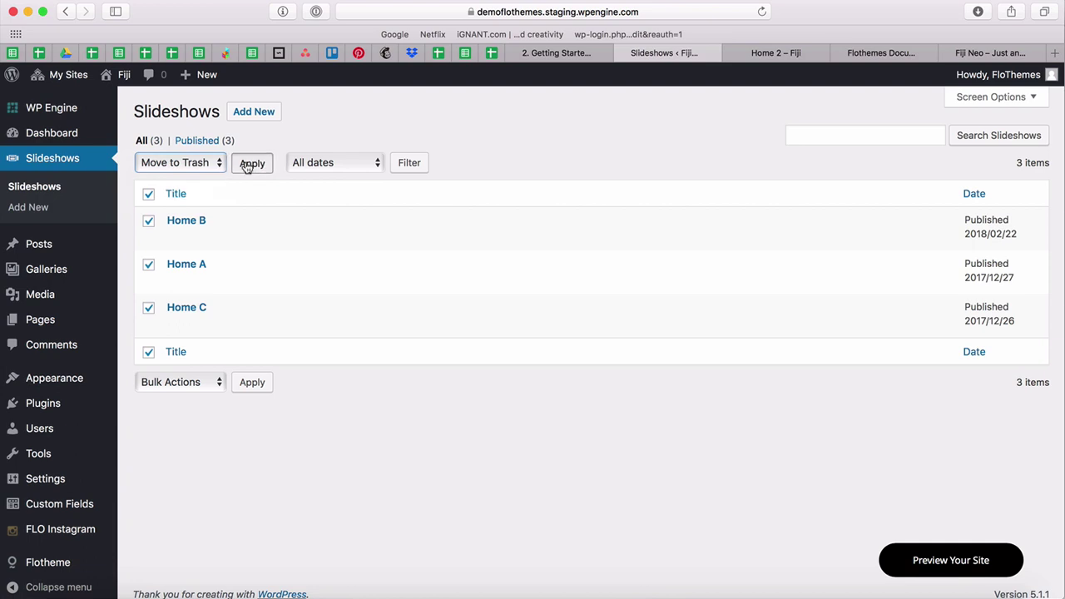
left_click(249, 164)
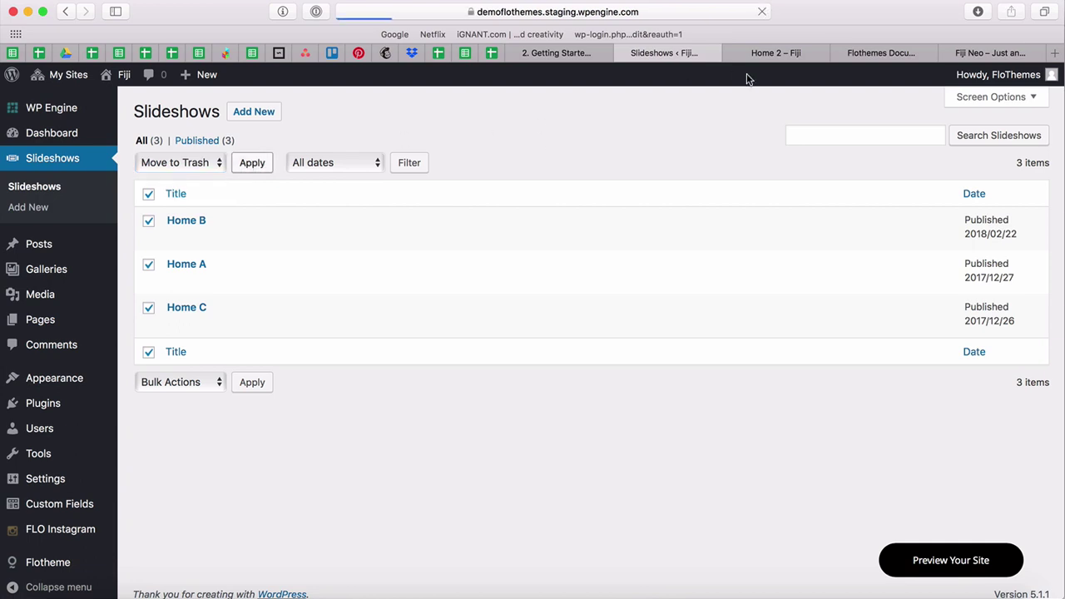
View the site's Home 2 page and the Flothemes documentation theme list.
left_click(779, 53)
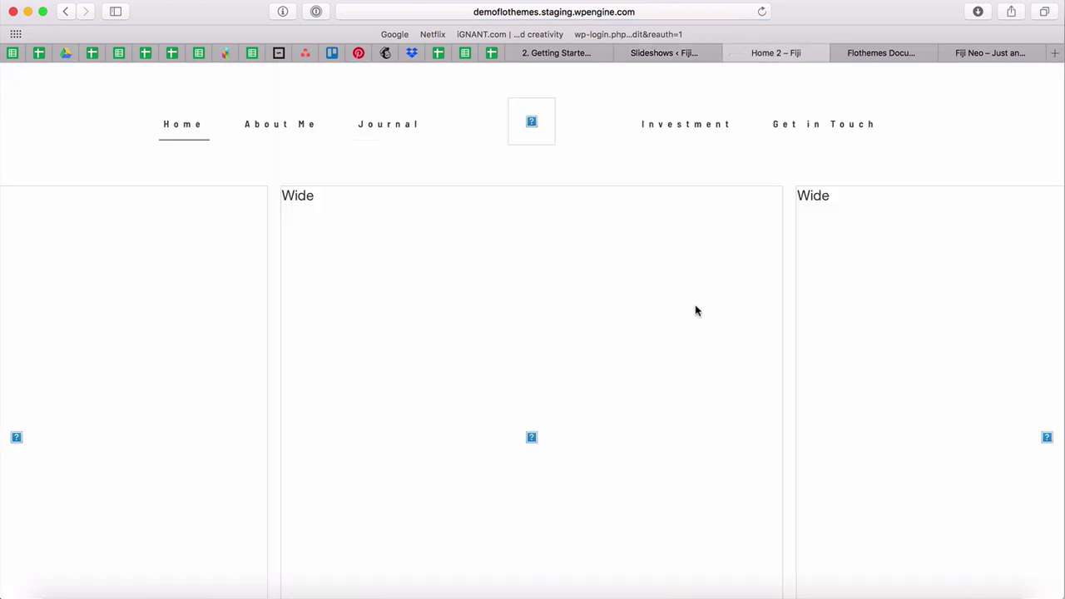
left_click(887, 53)
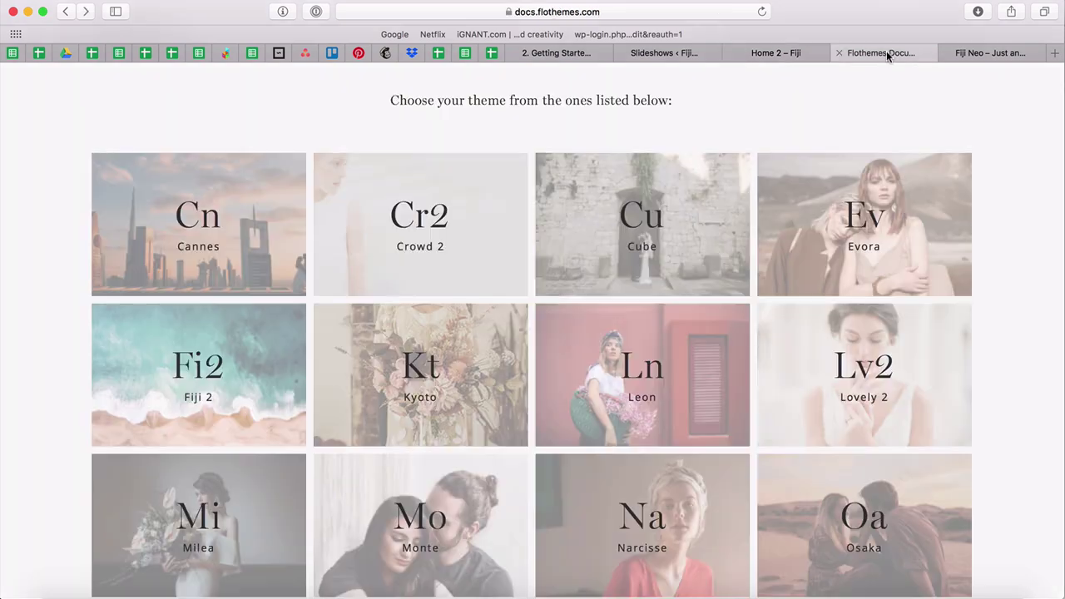
left_click(782, 52)
Return to the WordPress admin, open the list of all pages and start a new page.
left_click(671, 54)
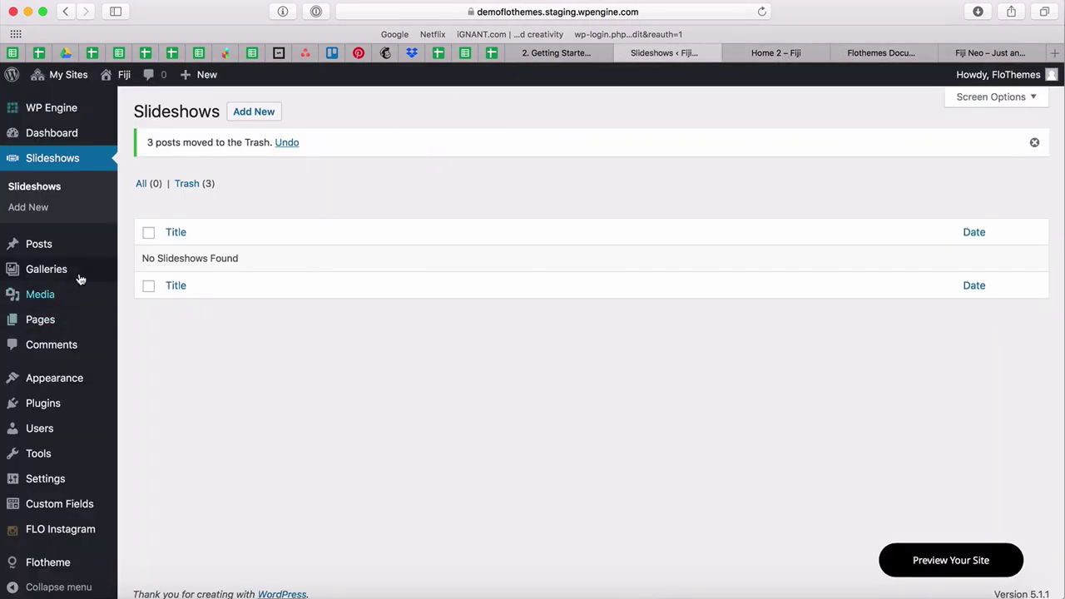
scroll(64, 209, "down", 1)
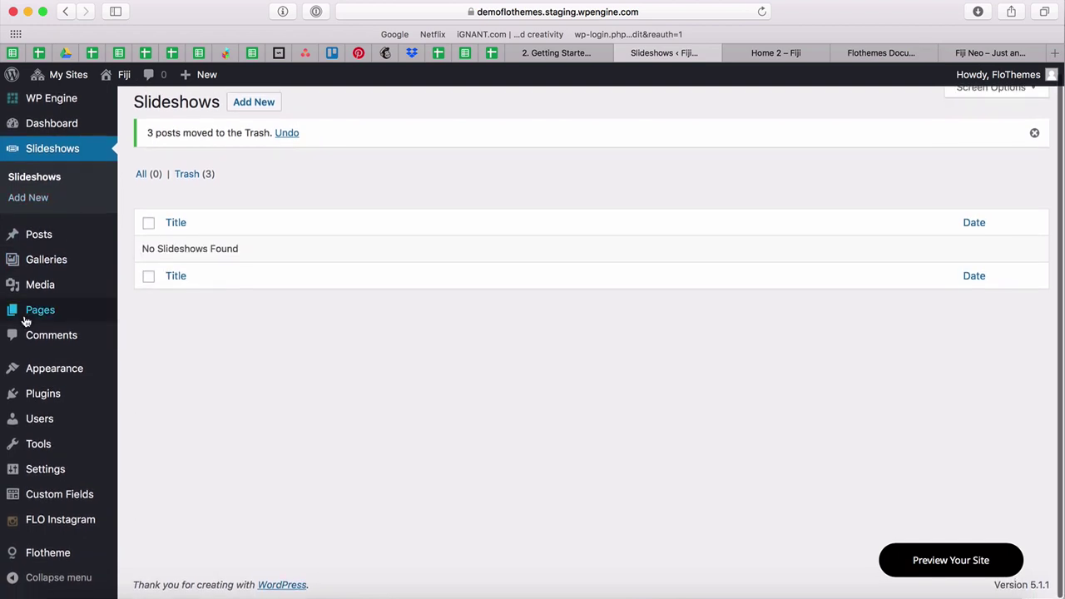
left_click(35, 309)
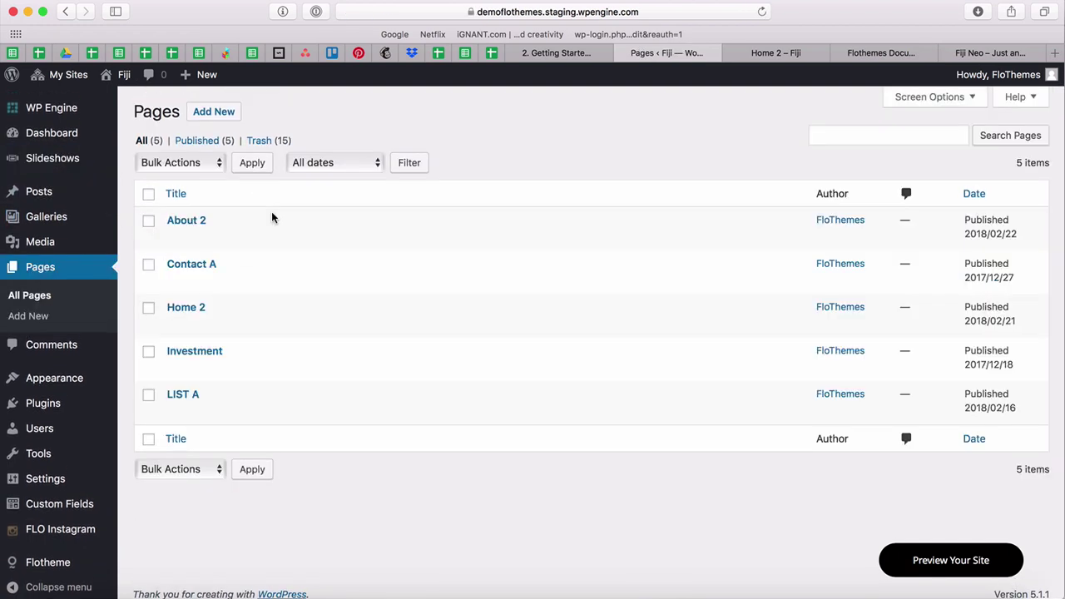
left_click(221, 114)
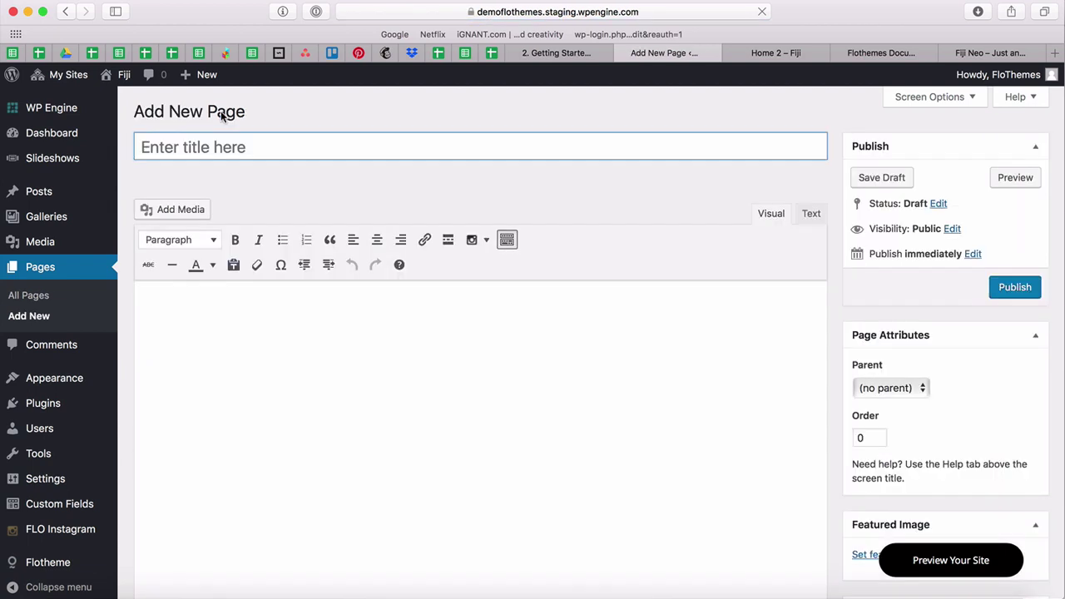
Apply the Listing Type E layout template to the new page, confirming the replacement of its current blocks.
scroll(918, 388, "down", 10)
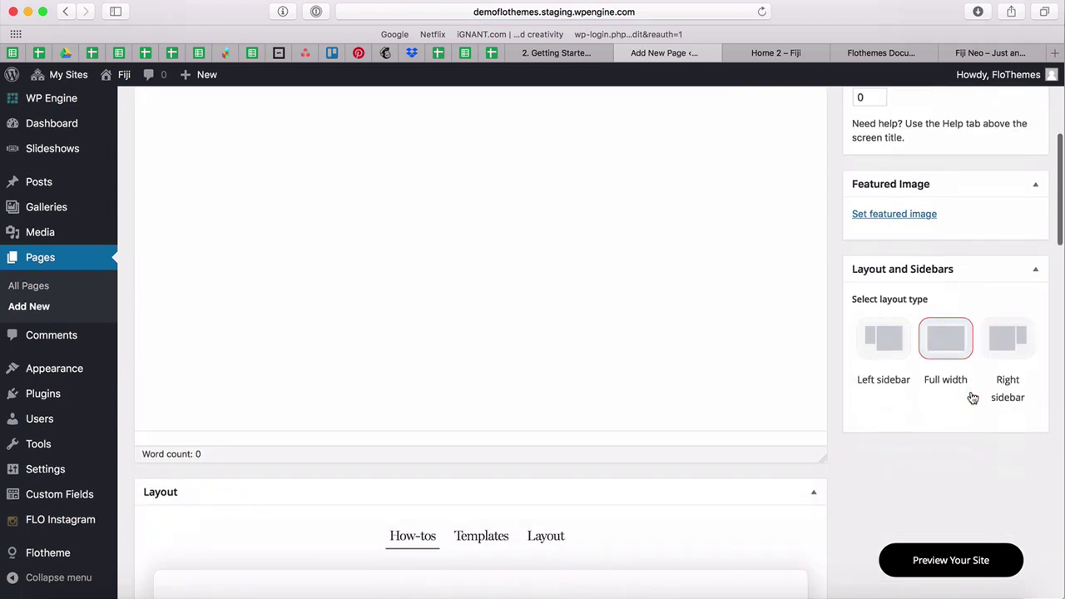
left_click(474, 341)
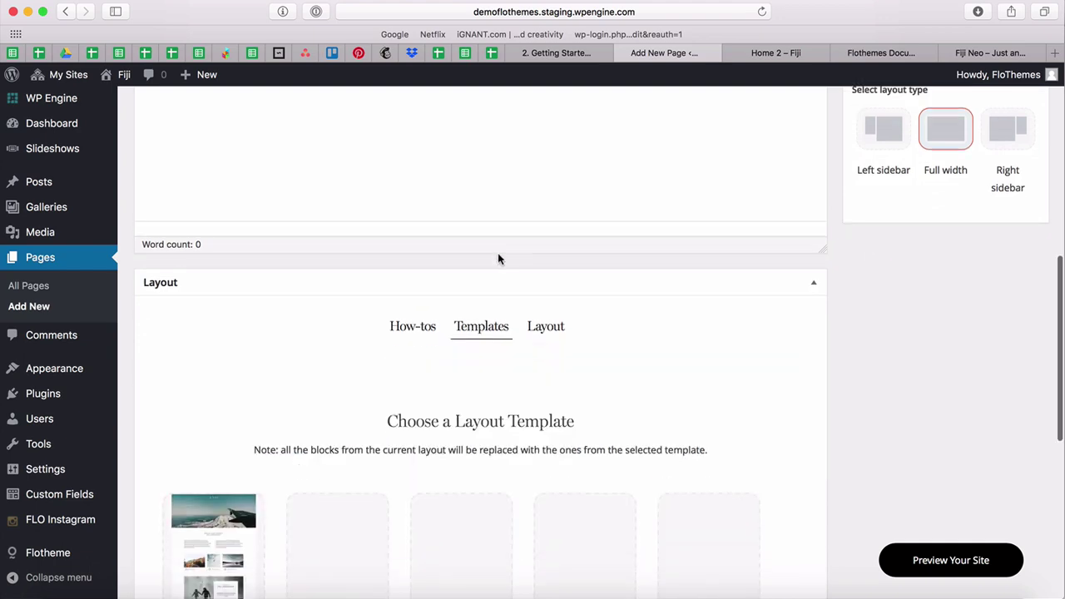
scroll(497, 253, "down", 5)
scroll(580, 197, "down", 1)
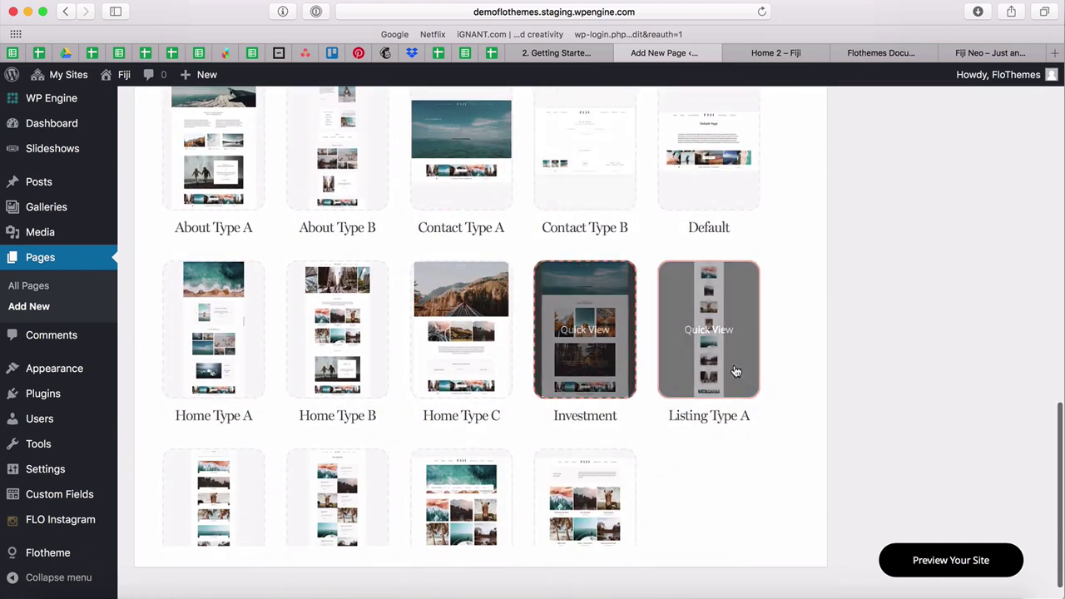
scroll(256, 424, "down", 3)
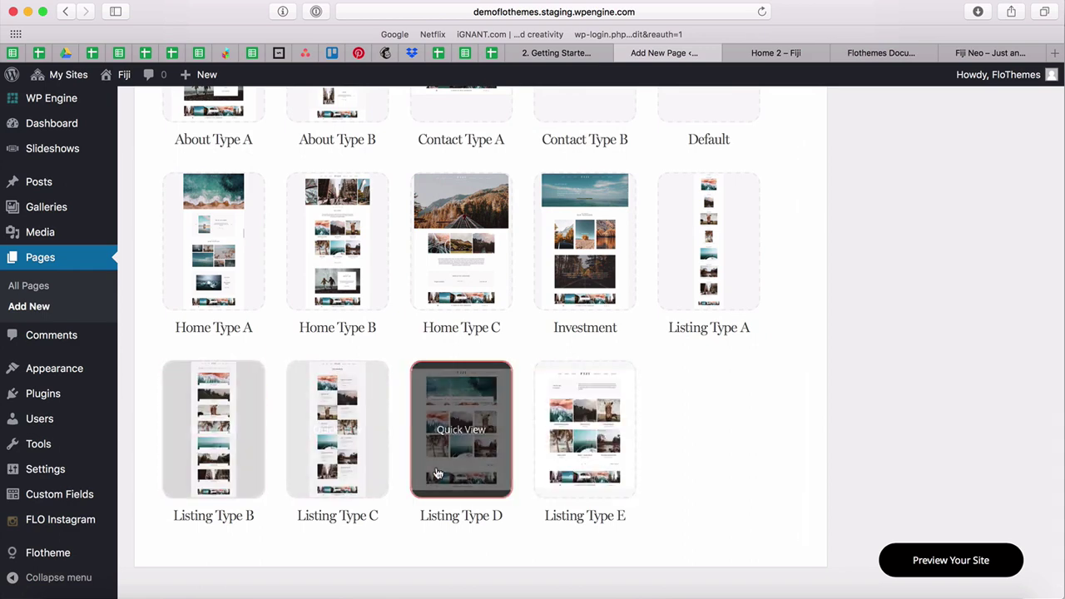
left_click(585, 429)
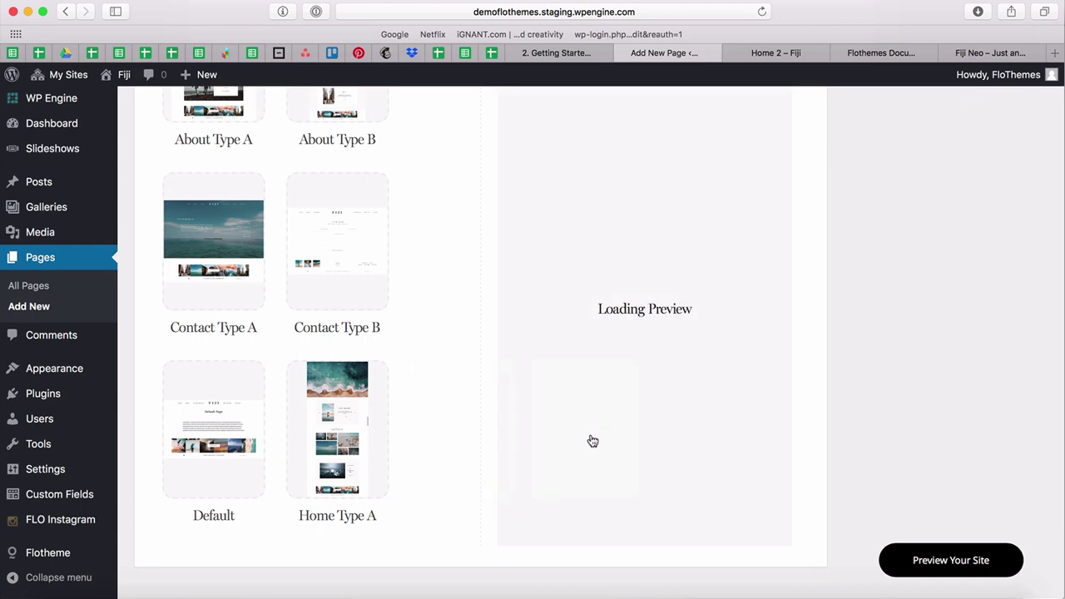
scroll(509, 416, "up", 5)
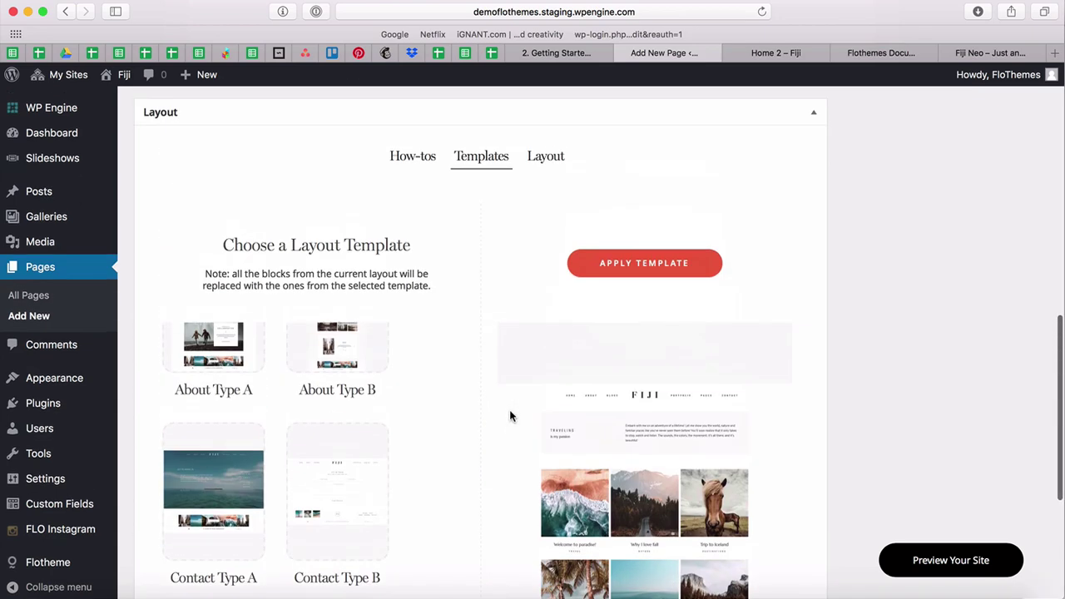
left_click(637, 256)
left_click(668, 328)
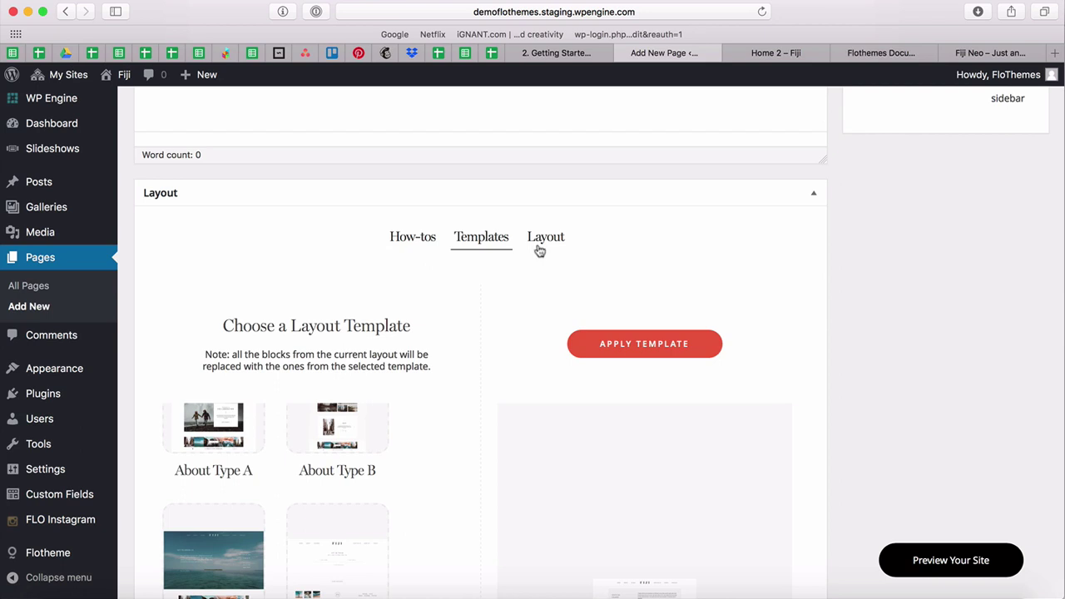
Open the Listing 5 block in the page's layout and set it to list Galleries.
left_click(538, 250)
scroll(466, 352, "down", 10)
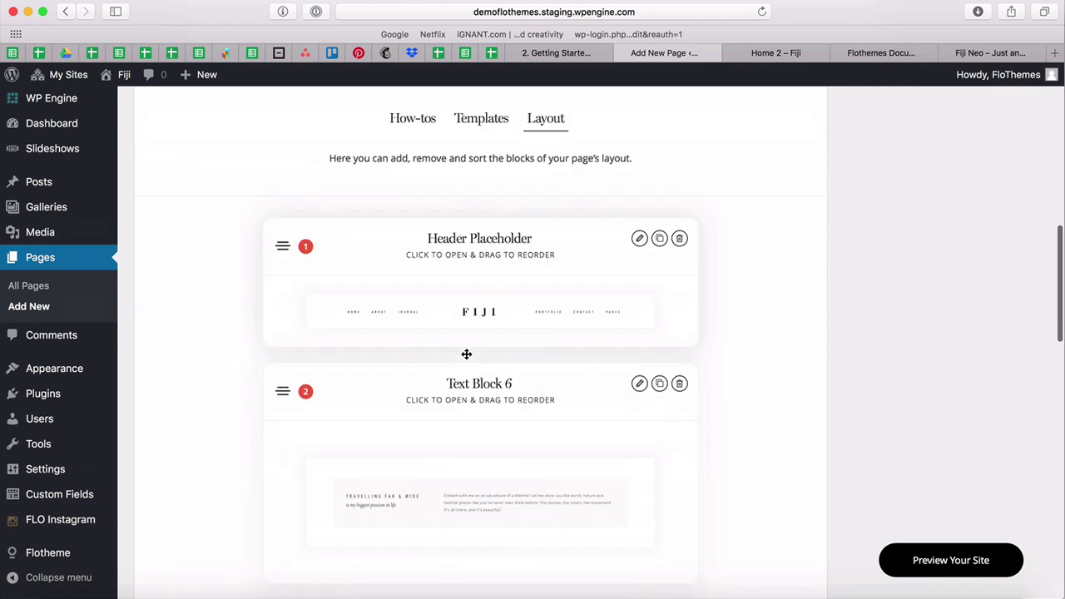
left_click(509, 383)
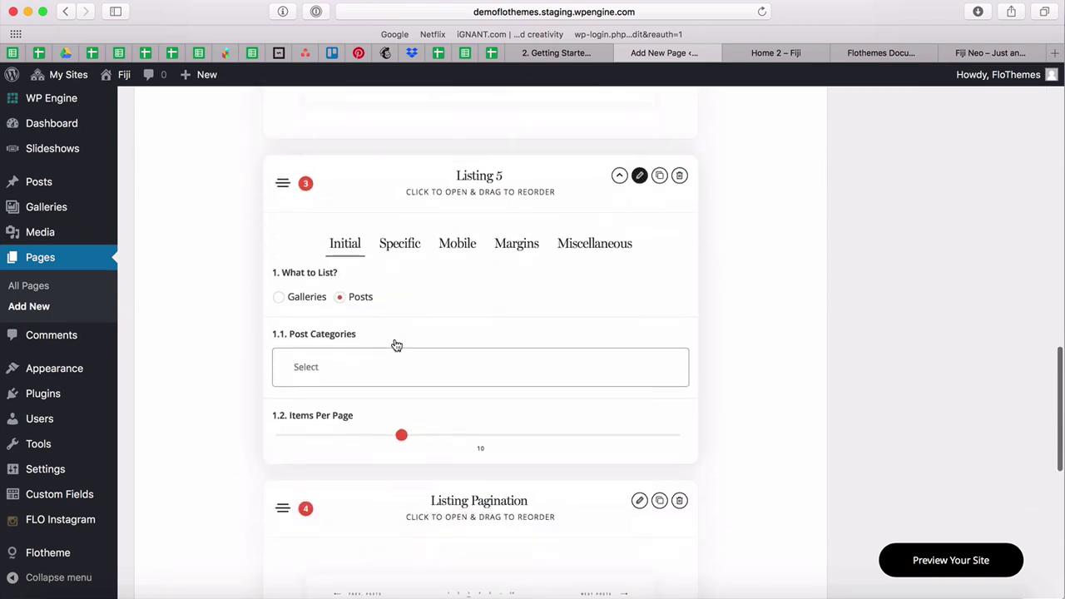
scroll(395, 344, "down", 2)
left_click(279, 281)
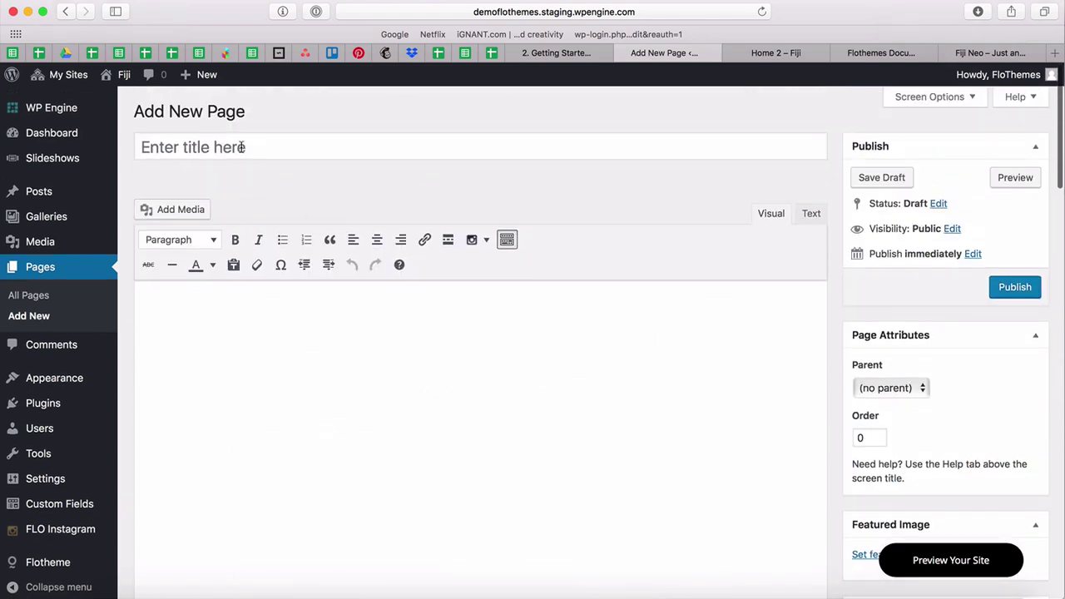
Title the new page Portfolio and publish it.
left_click(241, 148)
type("Portfolio")
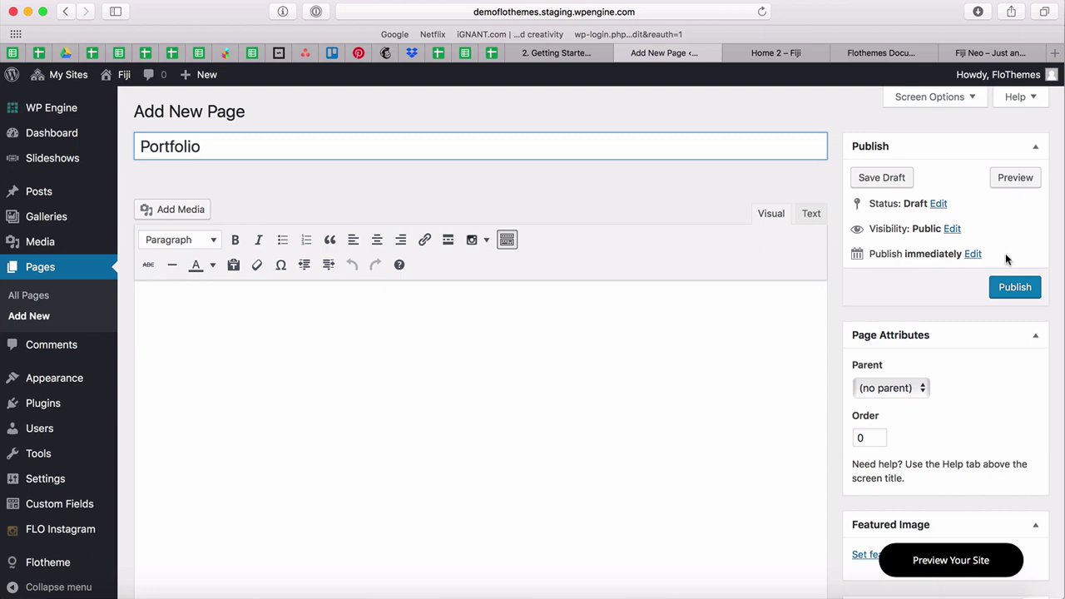
left_click(1011, 287)
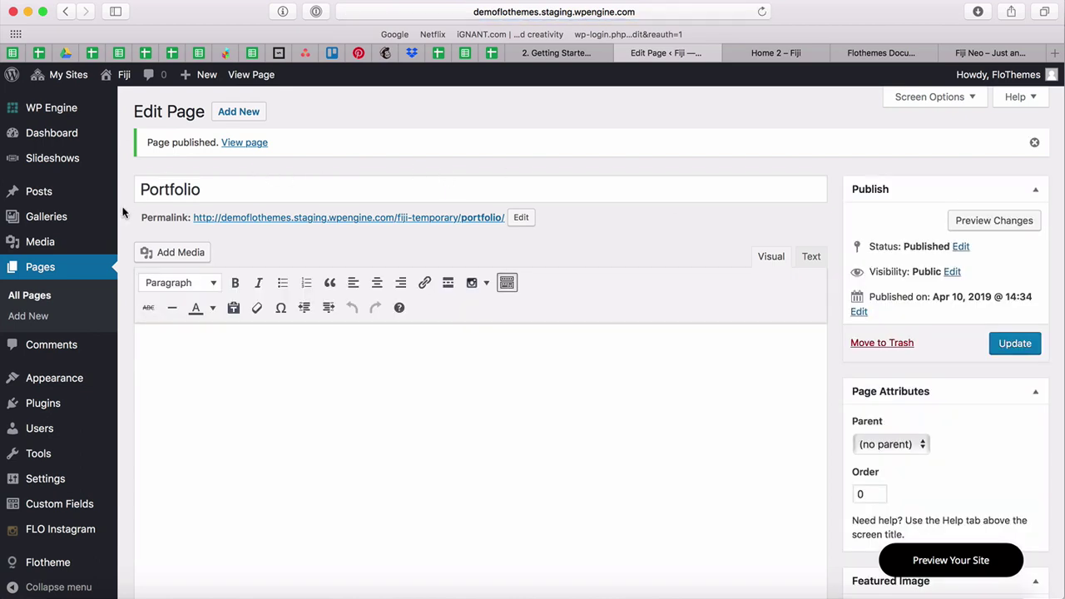
Add the Portfolio page to the Main Menu directly after Home and save the menu.
scroll(17, 376, "down", 3)
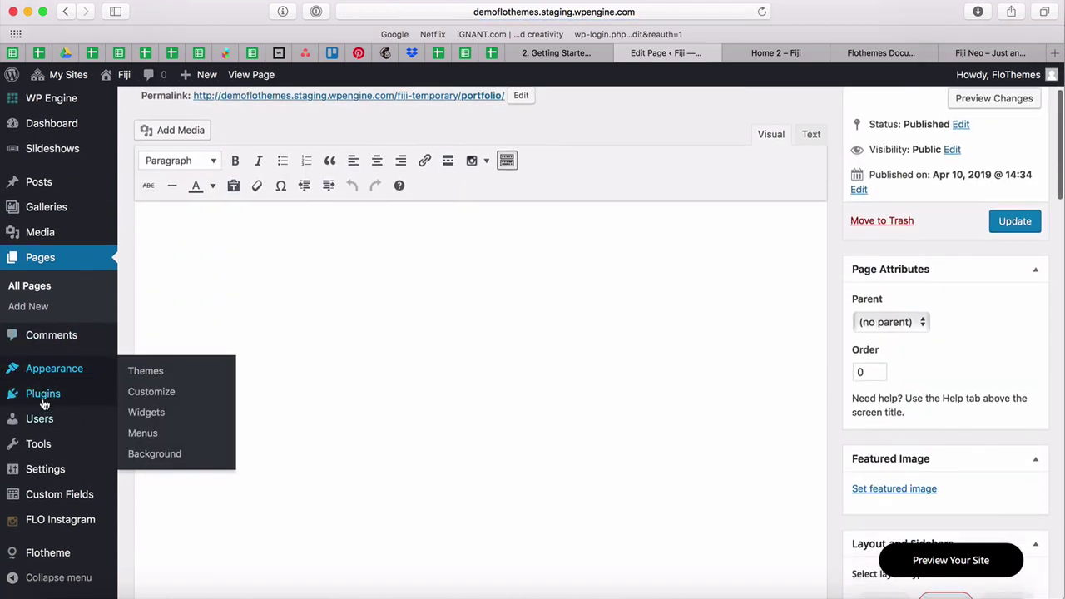
left_click(154, 432)
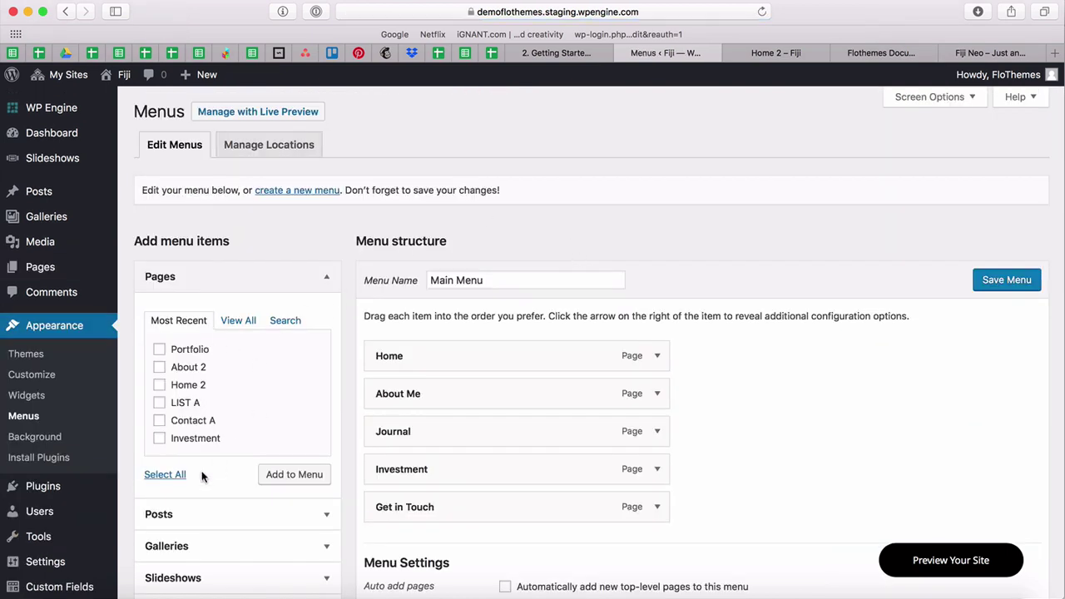
left_click(159, 349)
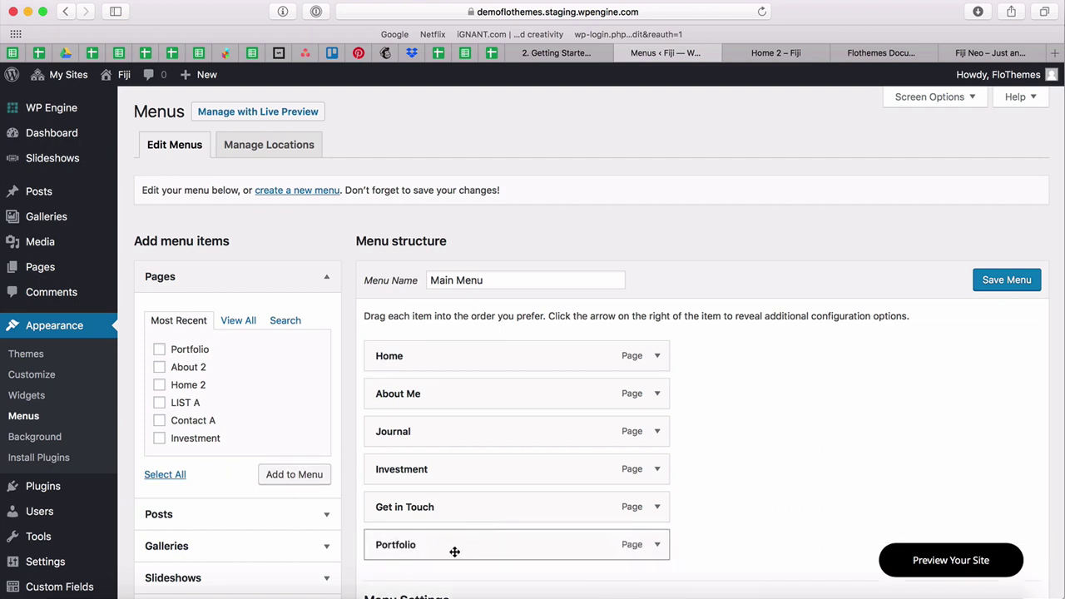
left_click_drag(451, 552, 415, 399)
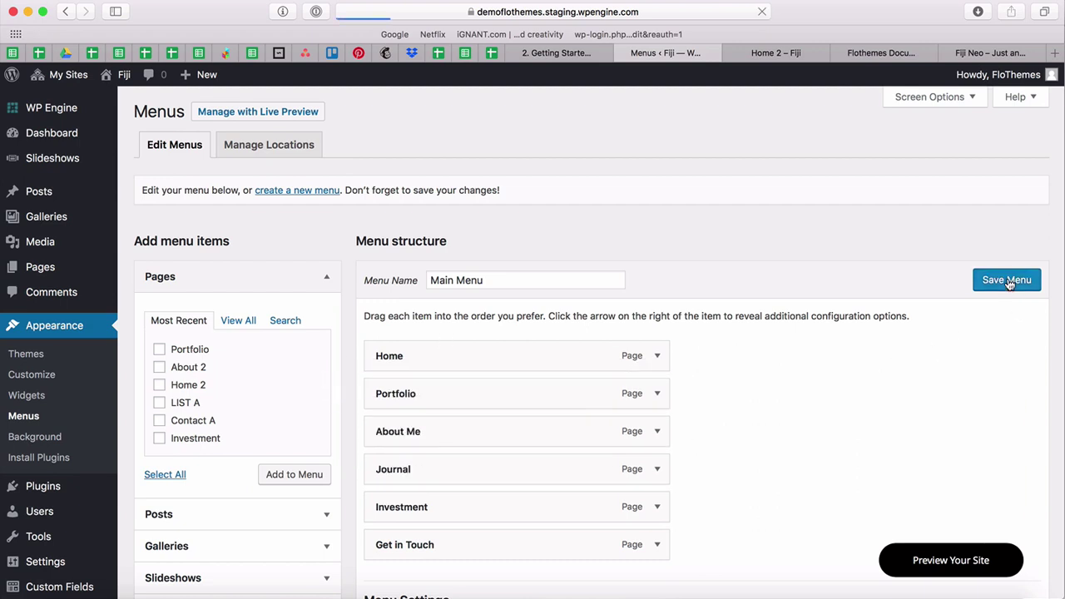
Review the Demo Content checklist and examine the permalink of the site's About Me page.
key("super+Tab")
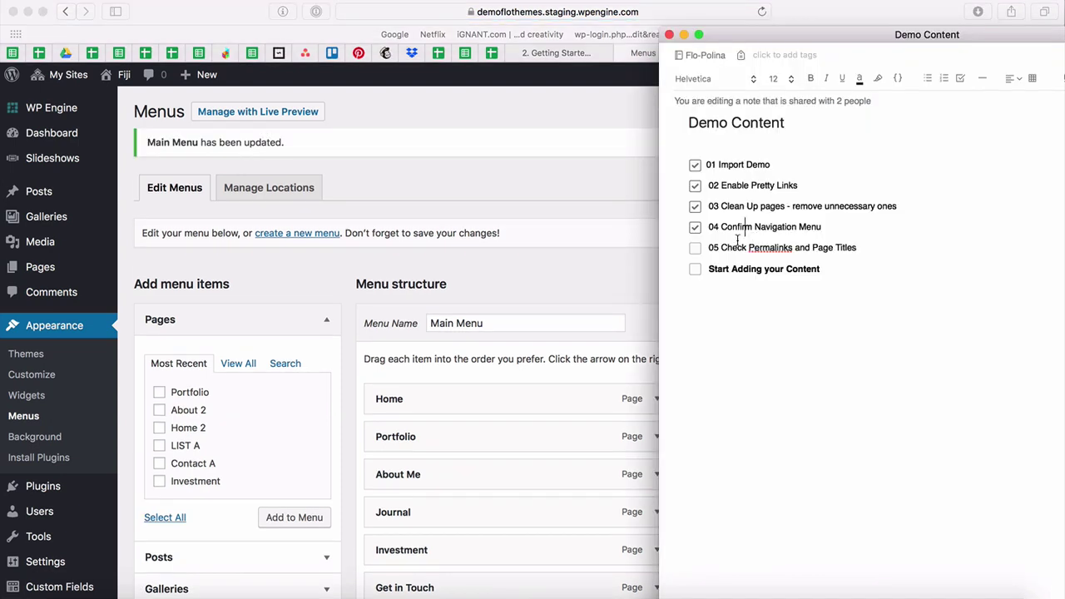
left_click(569, 268)
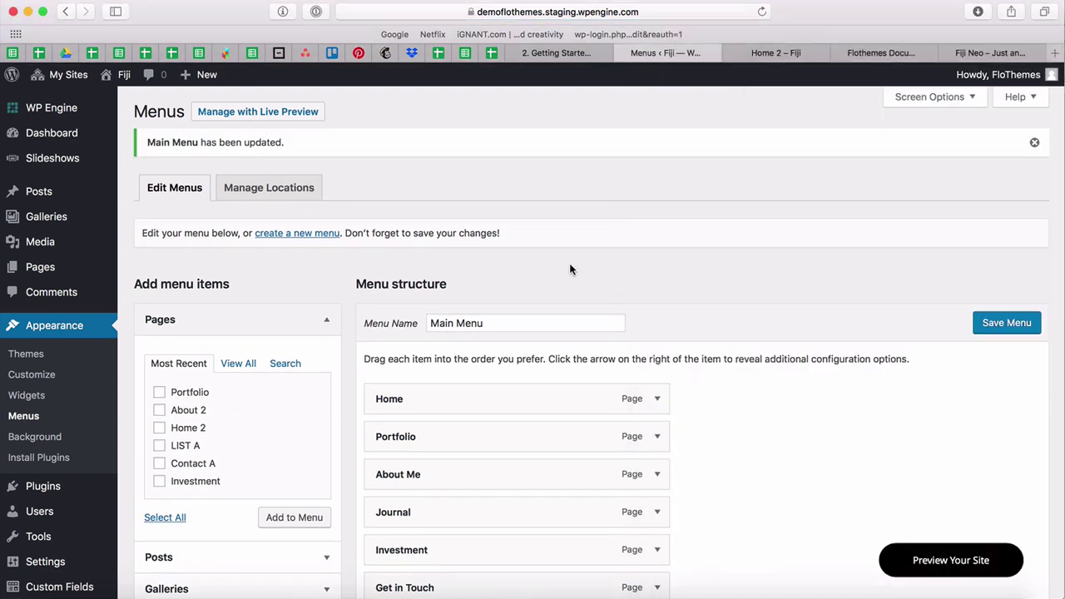
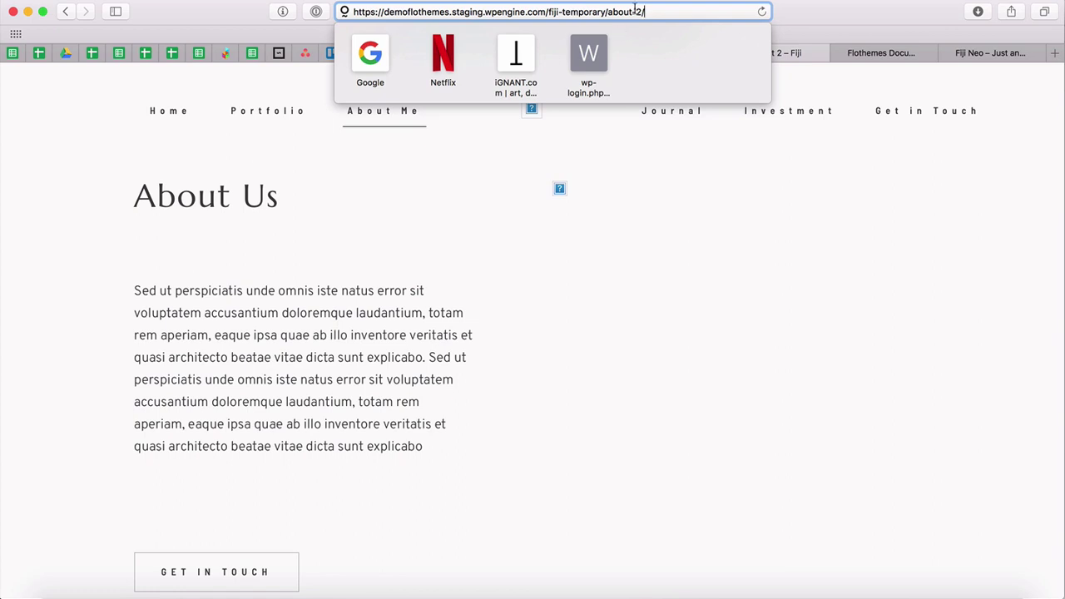
left_click_drag(610, 11, 626, 12)
left_click(643, 11)
mouse_move(658, 12)
left_mouse_down()
mouse_move(607, 12)
mouse_move(651, 11)
left_mouse_up()
left_click(356, 332)
Quick-edit the About 2 page, replacing the 2 in its title and slug with the owner's first name, and update it.
left_click(663, 53)
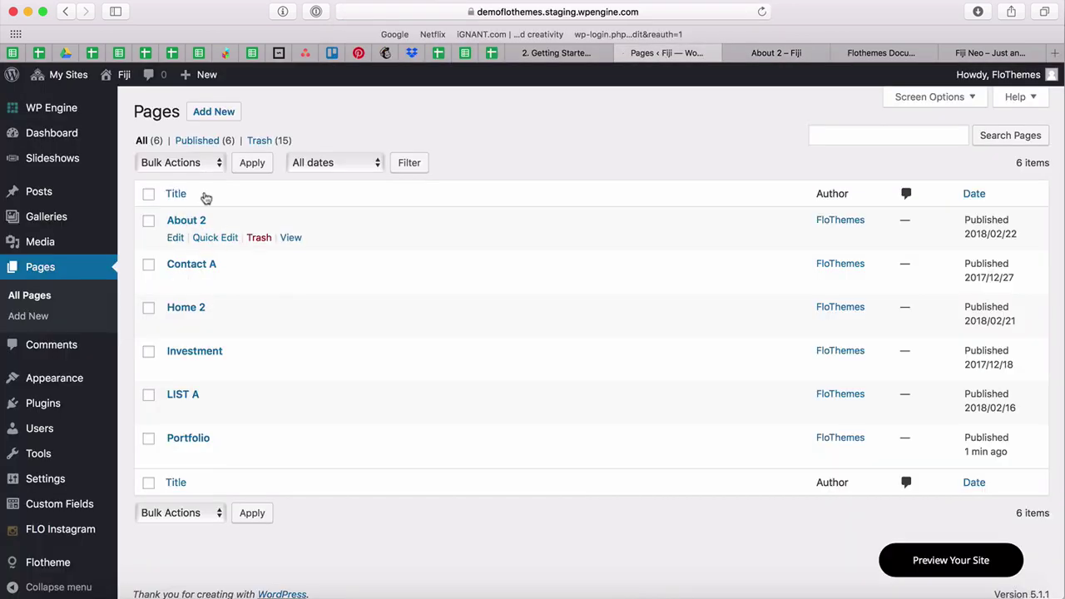
left_click(216, 238)
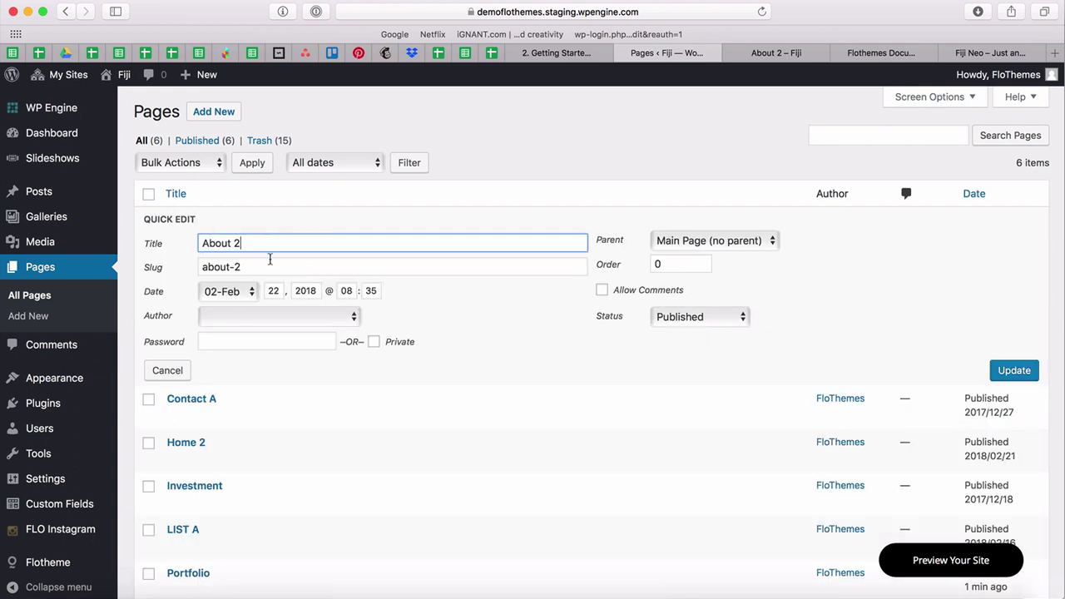
key("BackSpace")
left_click(264, 265)
key("BackSpace")
key("BackSpace")
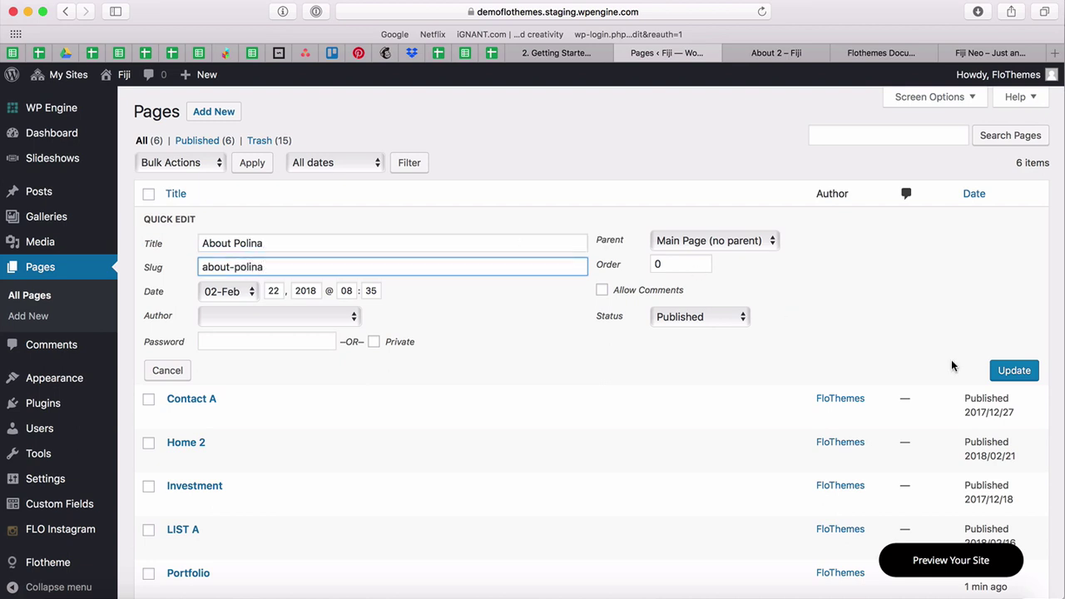
left_click(1010, 371)
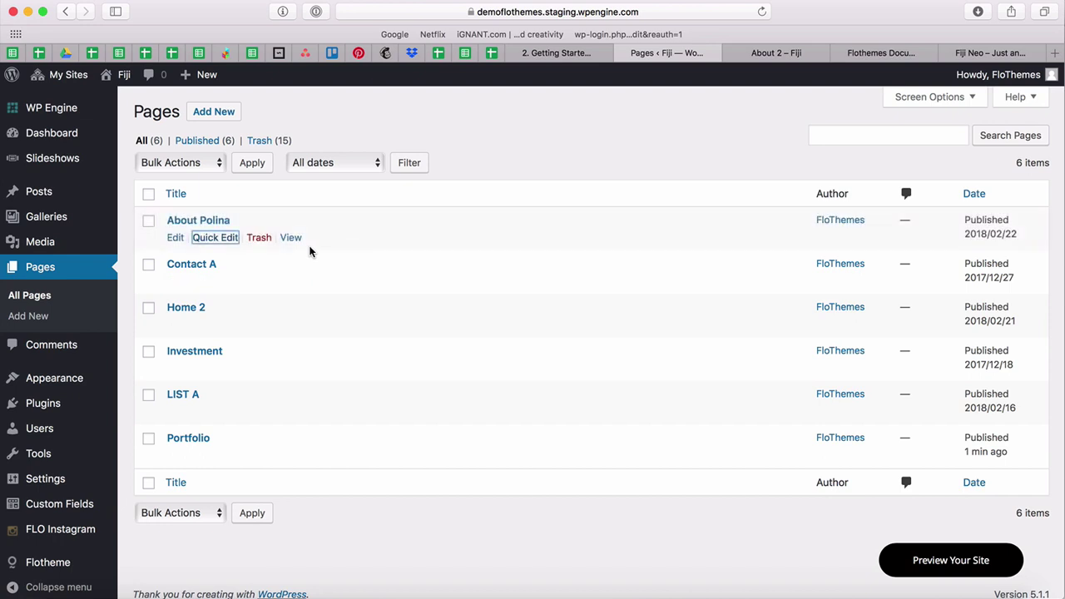
Quick-edit the Contact A page with the title Get In Touch and the slug get-in-touch, and update it.
left_click(218, 280)
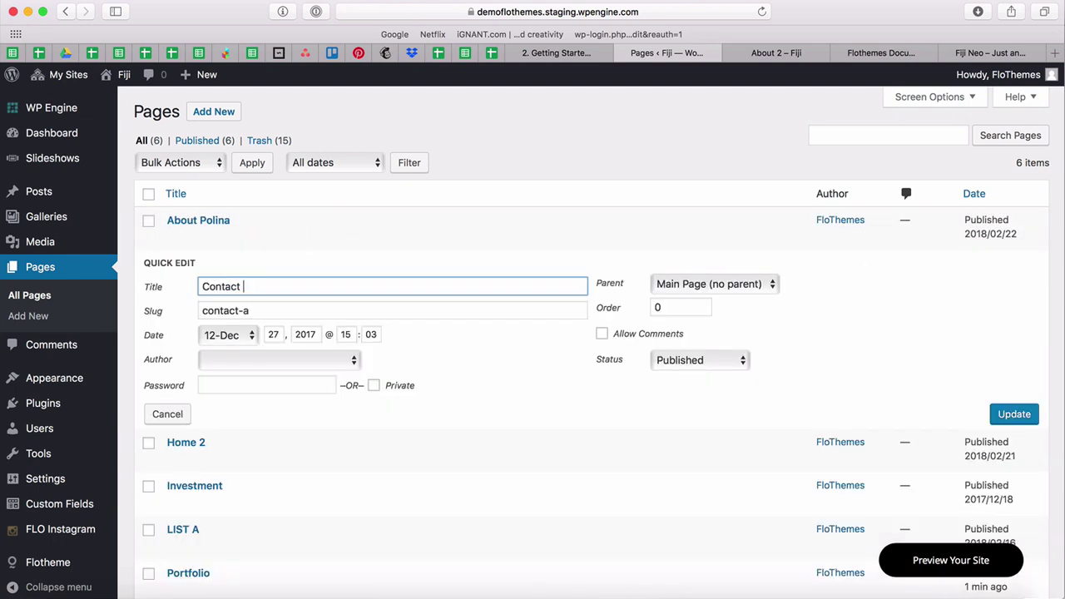
double_click(248, 285)
type("Get In Touch")
key("Tab")
type("get-")
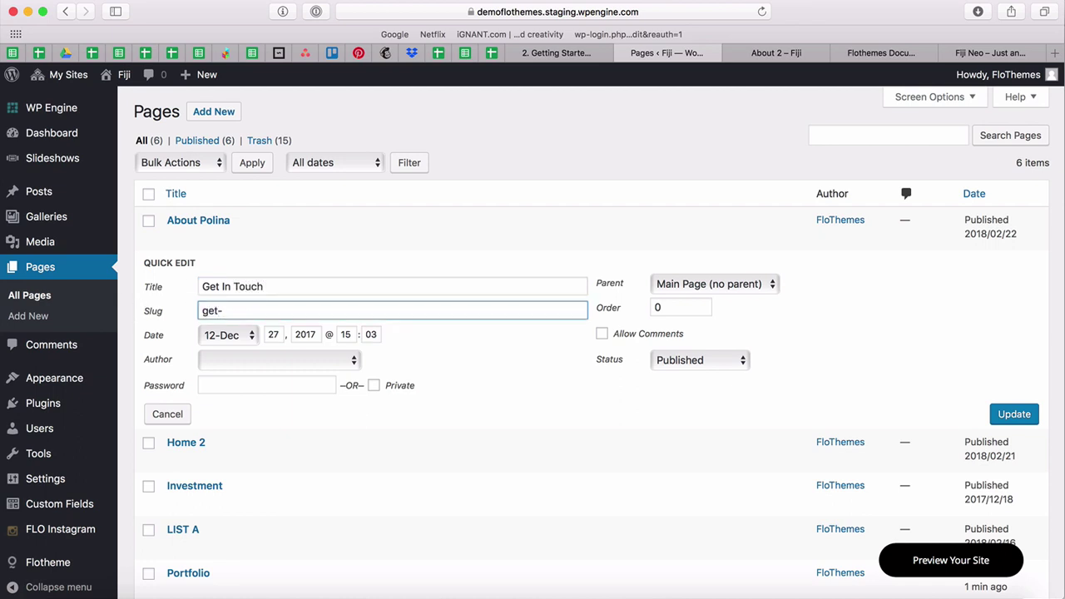
type("in-touch")
left_click(1011, 406)
Quick-edit the Home 2 page with the title Home and the slug home, and update it.
left_click(210, 324)
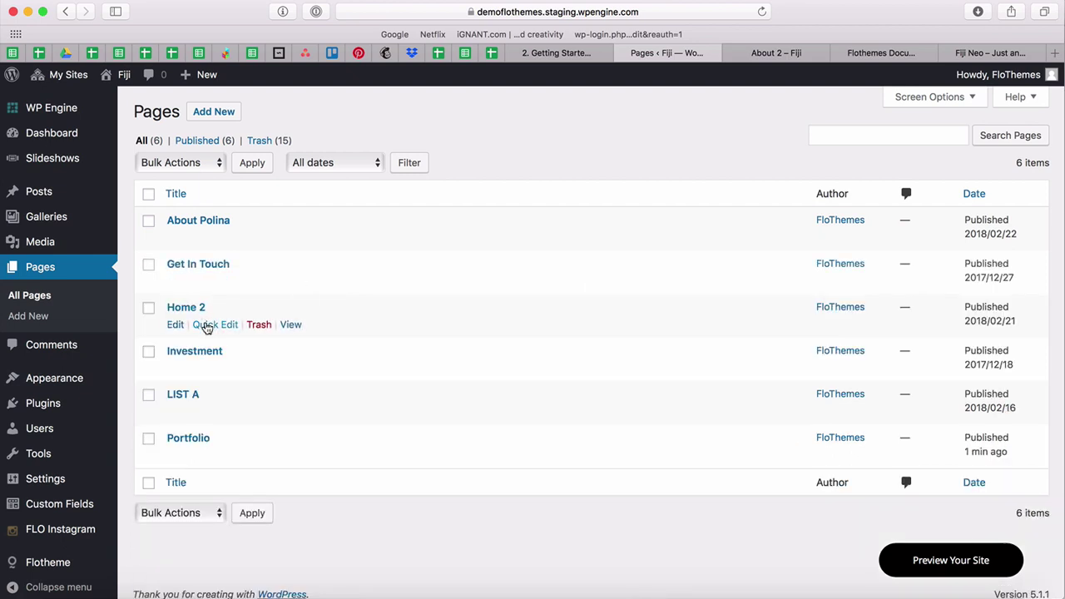
left_click_drag(230, 333, 255, 332)
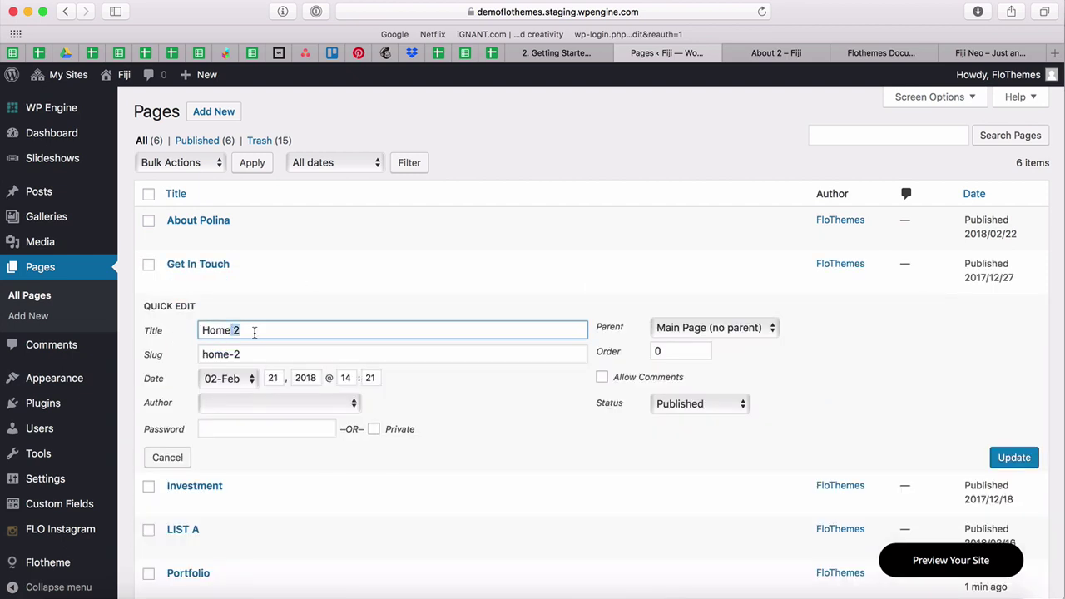
key("BackSpace")
left_click(250, 355)
key("BackSpace")
key("BackSpace")
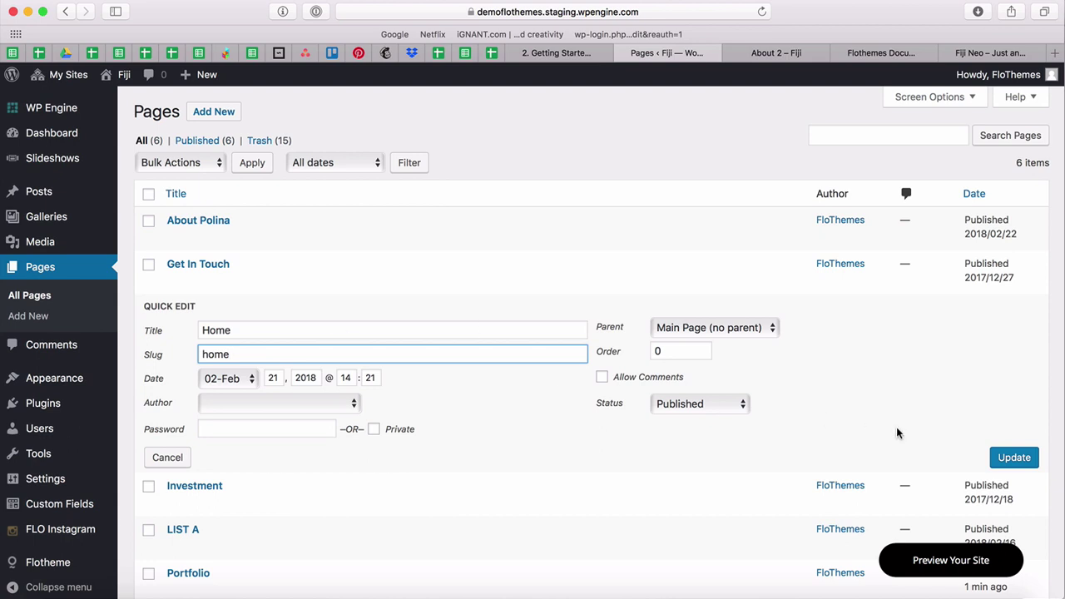
left_click(1013, 457)
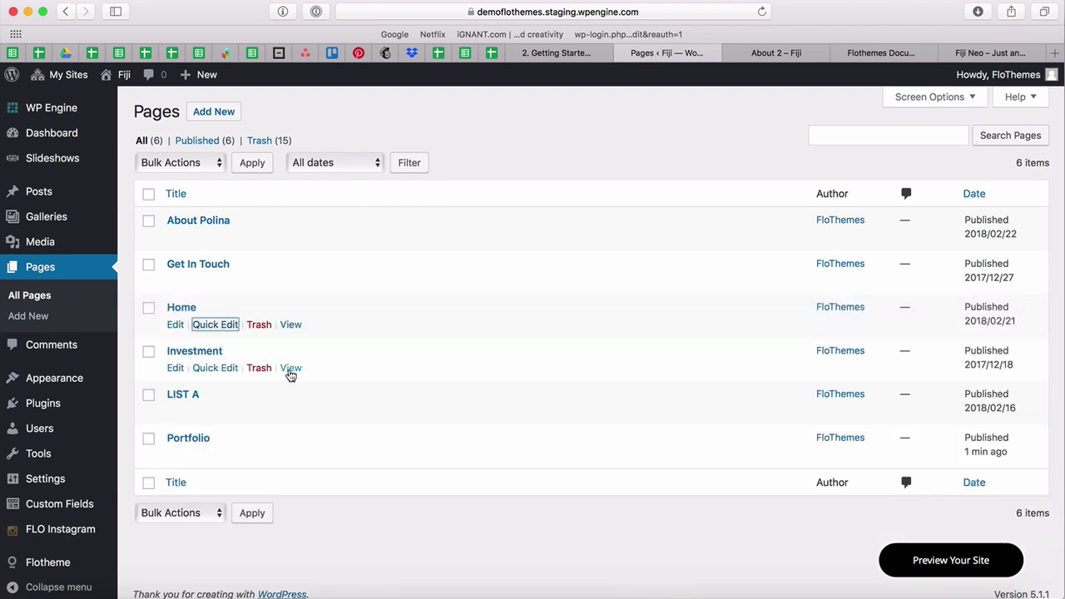
Quick-edit the Investment page, set its slug to investment and update it.
left_click(213, 368)
left_click(268, 397)
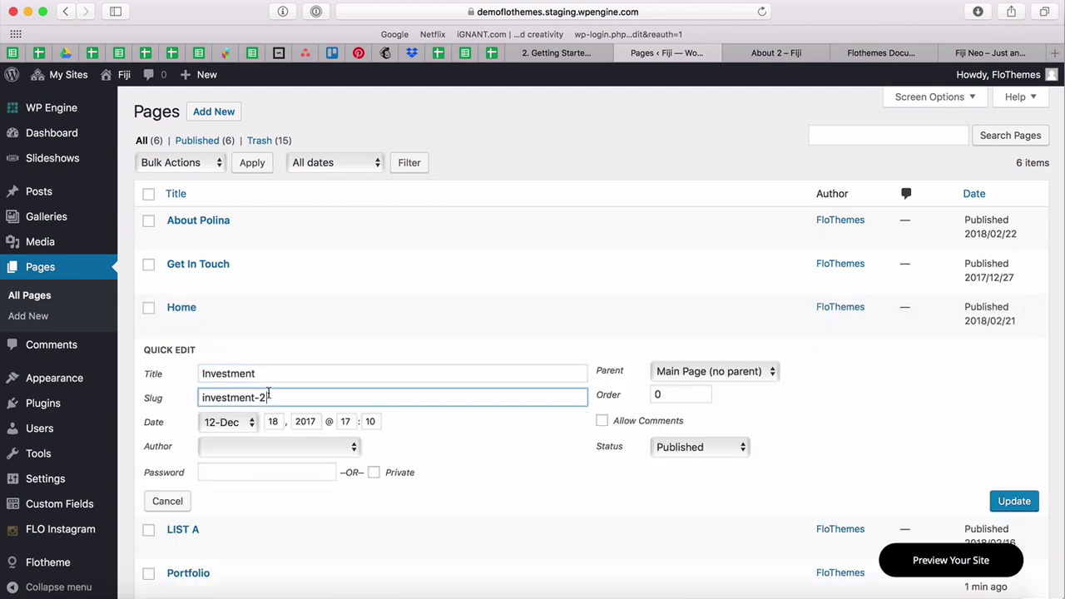
key("BackSpace")
key("BackSpace")
left_click(1026, 507)
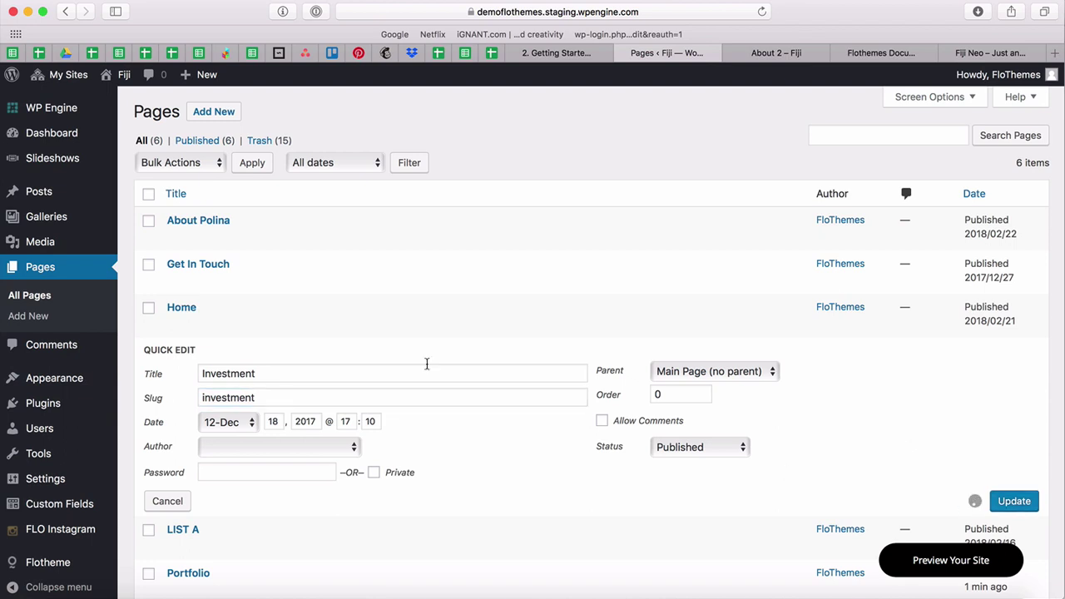
Quick-edit the LIST A page with the title Journal and the slug Journal, and update it.
scroll(428, 363, "down", 1)
left_click(215, 402)
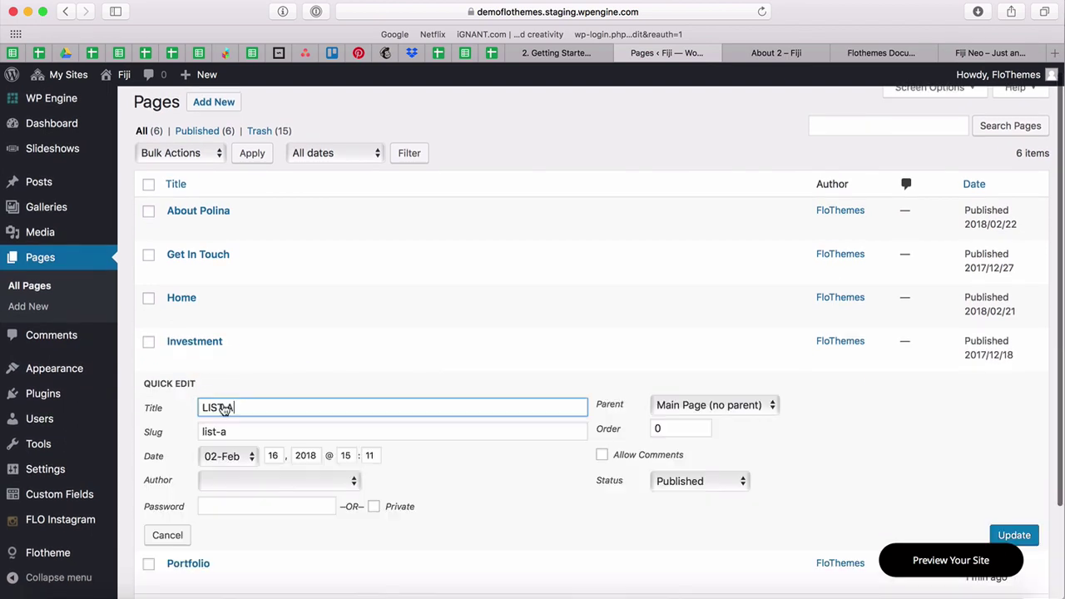
left_click_drag(241, 408, 178, 409)
type("Bl")
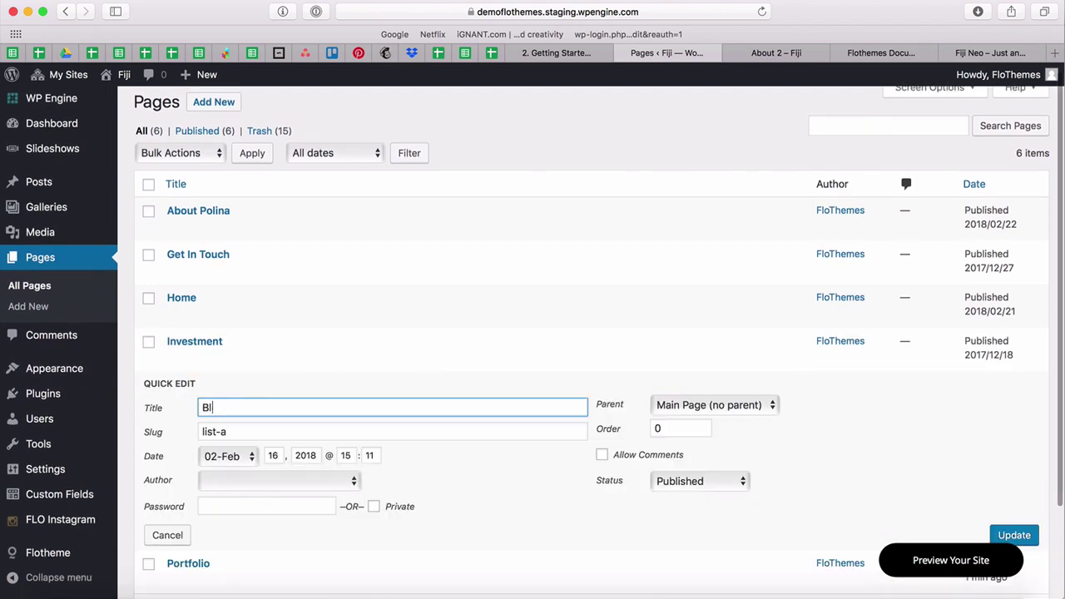
key("BackSpace")
type("Journal")
left_click_drag(236, 429, 178, 435)
type("Journal")
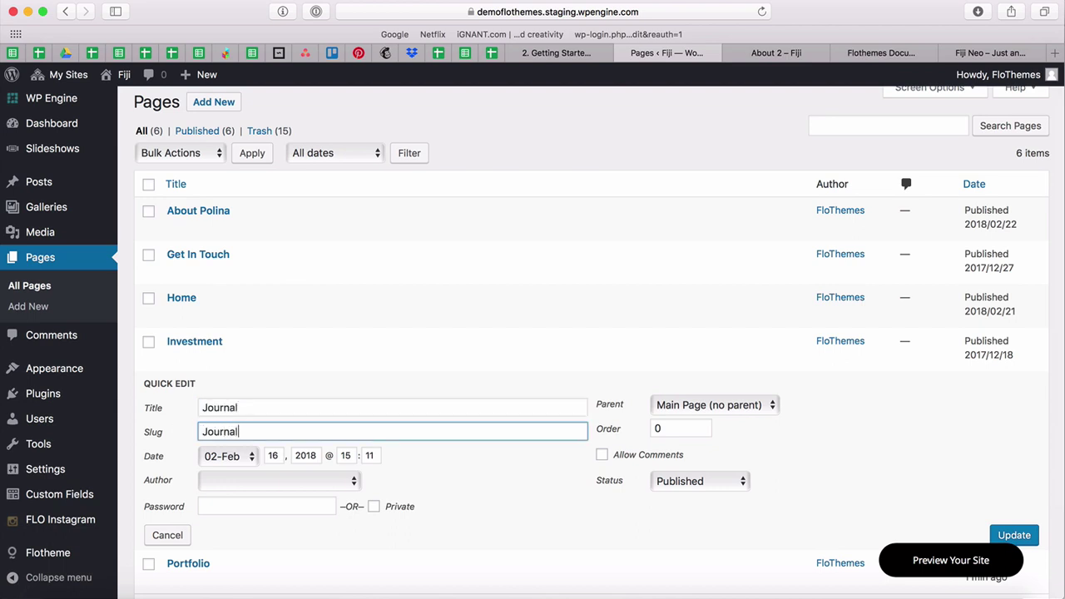
left_click(996, 533)
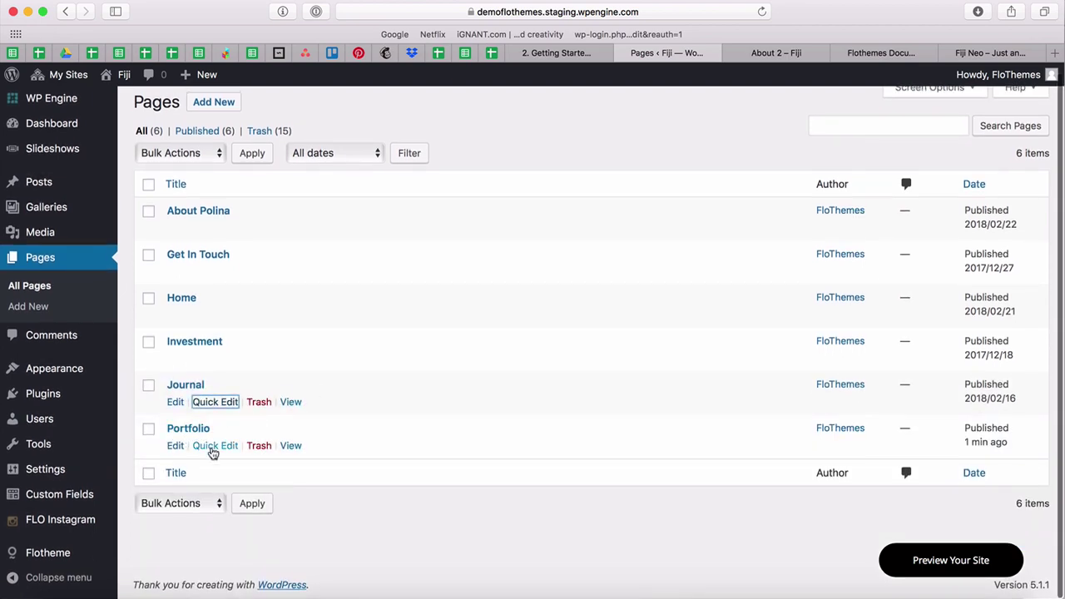
Check the Portfolio page's title and slug in Quick Edit and update it.
left_click(213, 446)
scroll(323, 453, "down", 2)
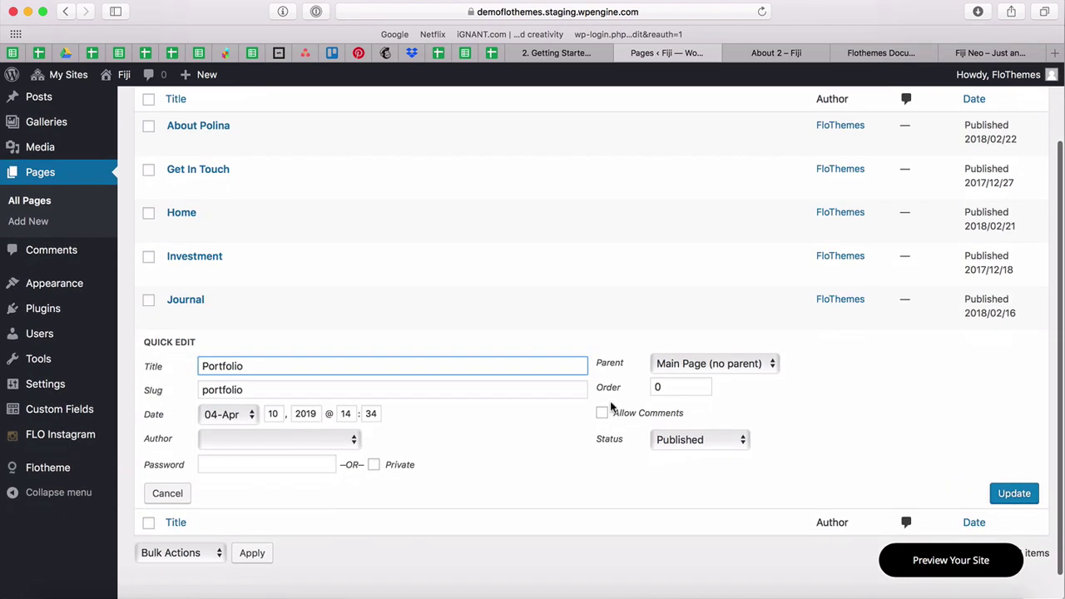
left_click(1015, 499)
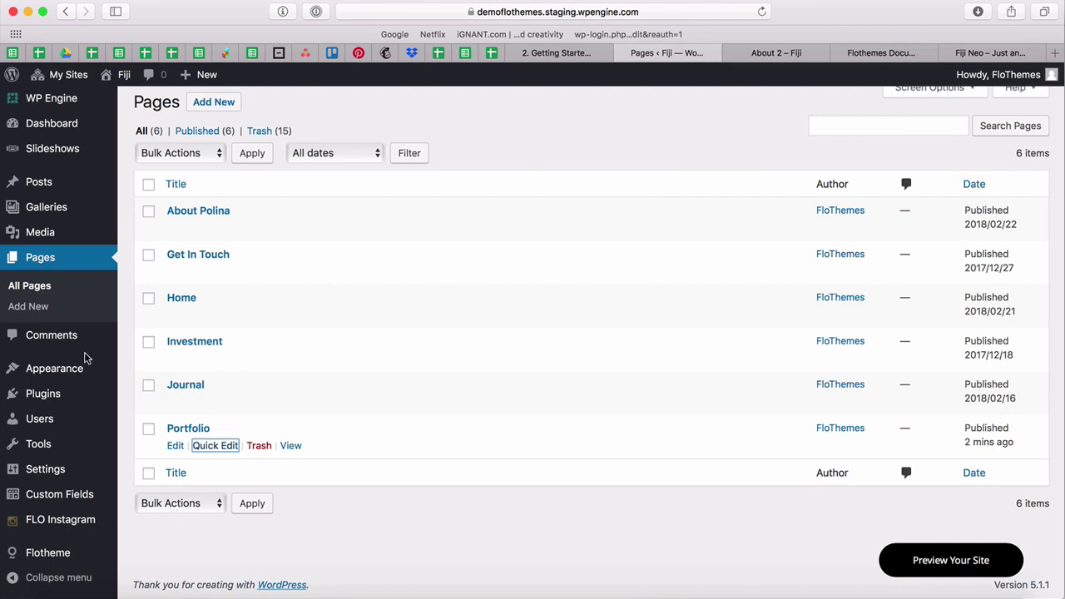
Open the live site's homepage through its logo and compare it with the pages listed in the admin.
left_click(790, 52)
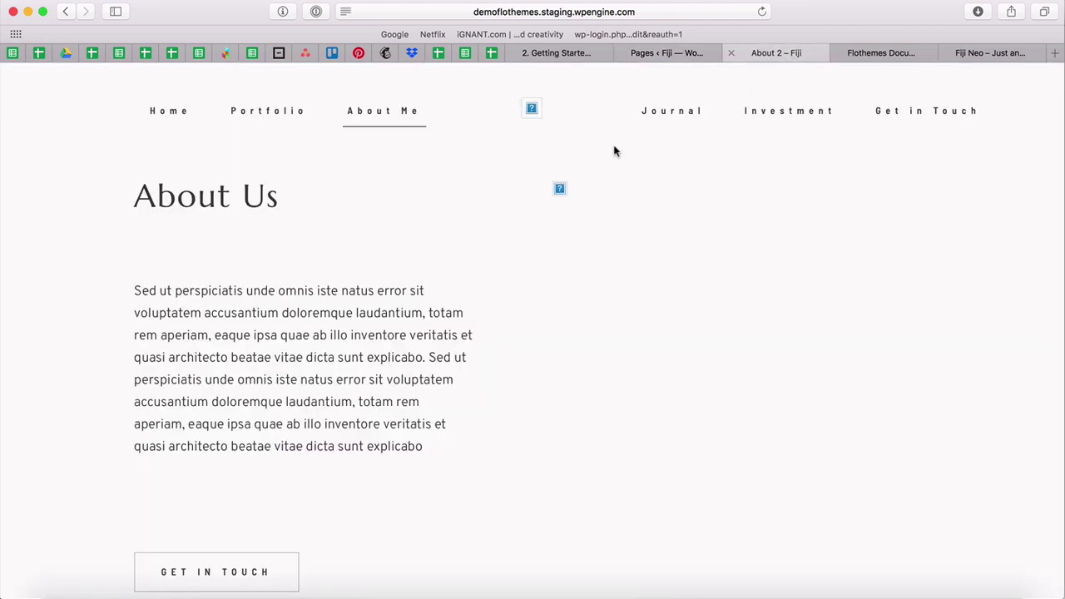
left_click(531, 111)
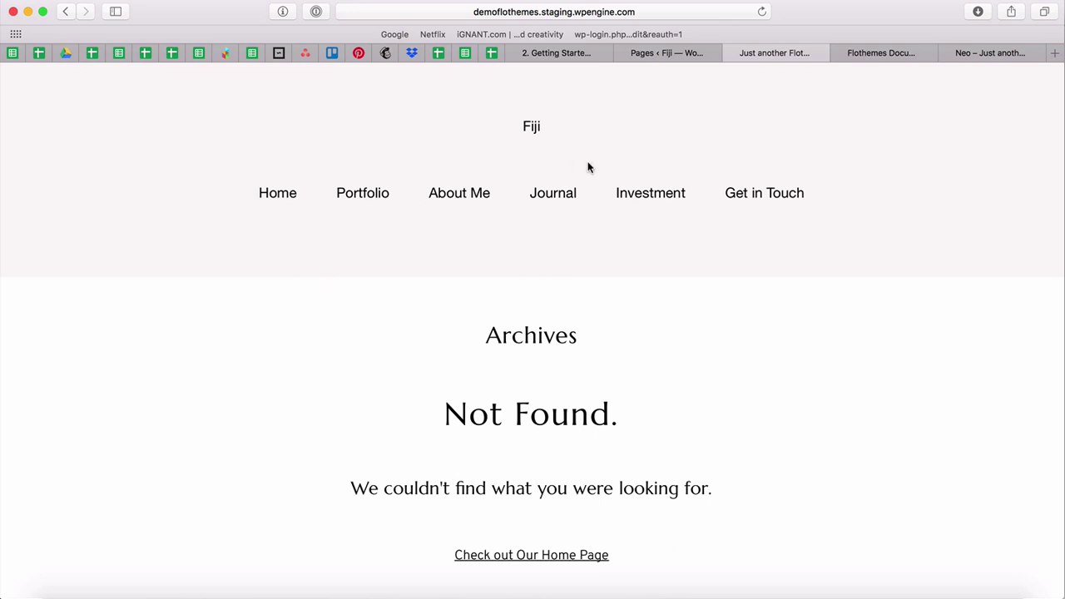
left_click(686, 52)
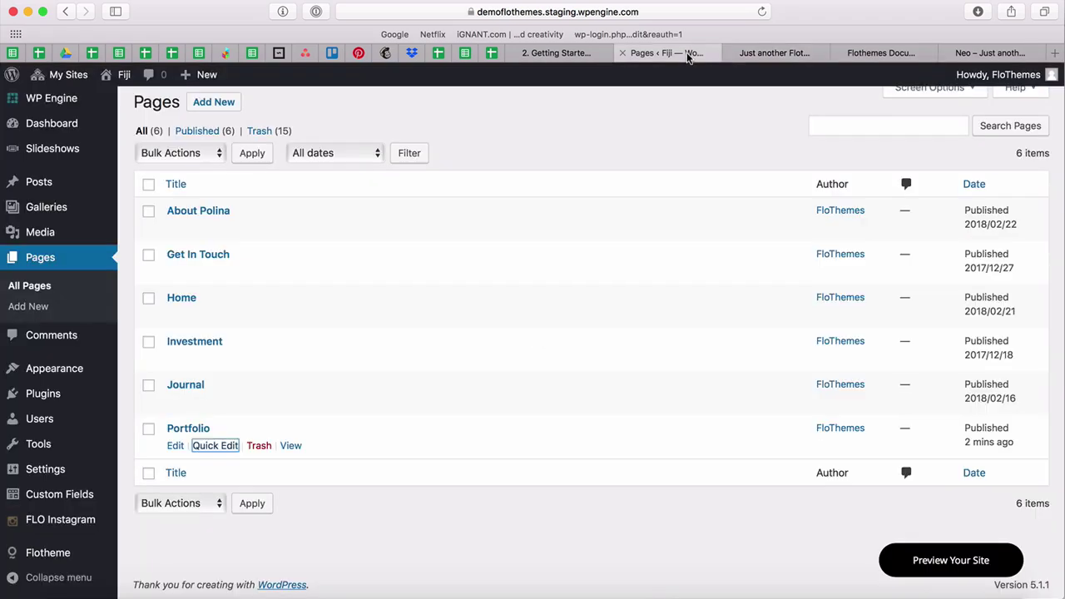
left_click(772, 53)
left_click(690, 54)
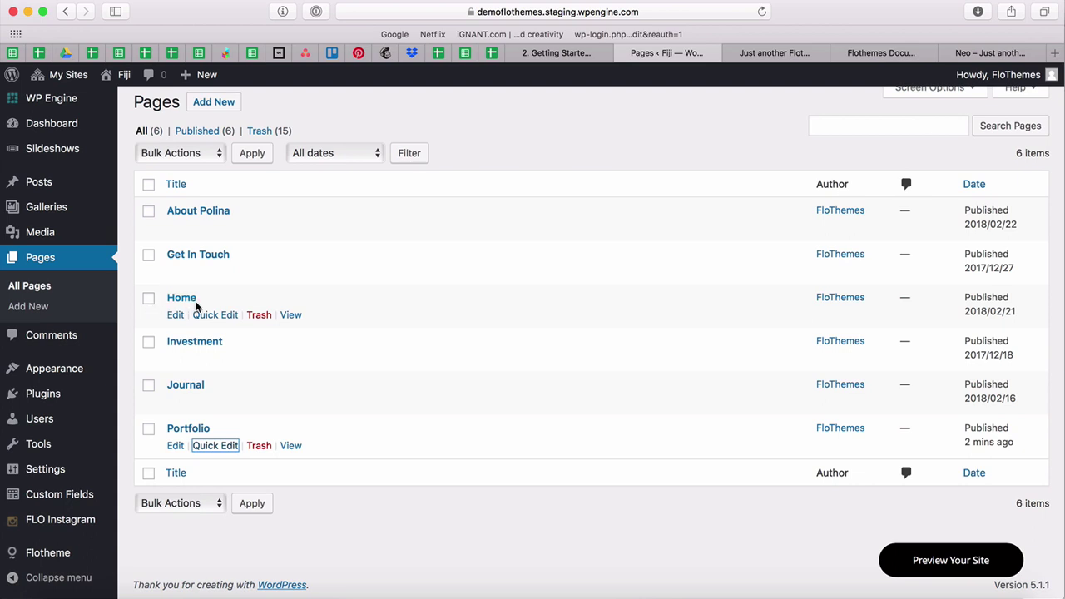
left_click(790, 51)
left_click(531, 127)
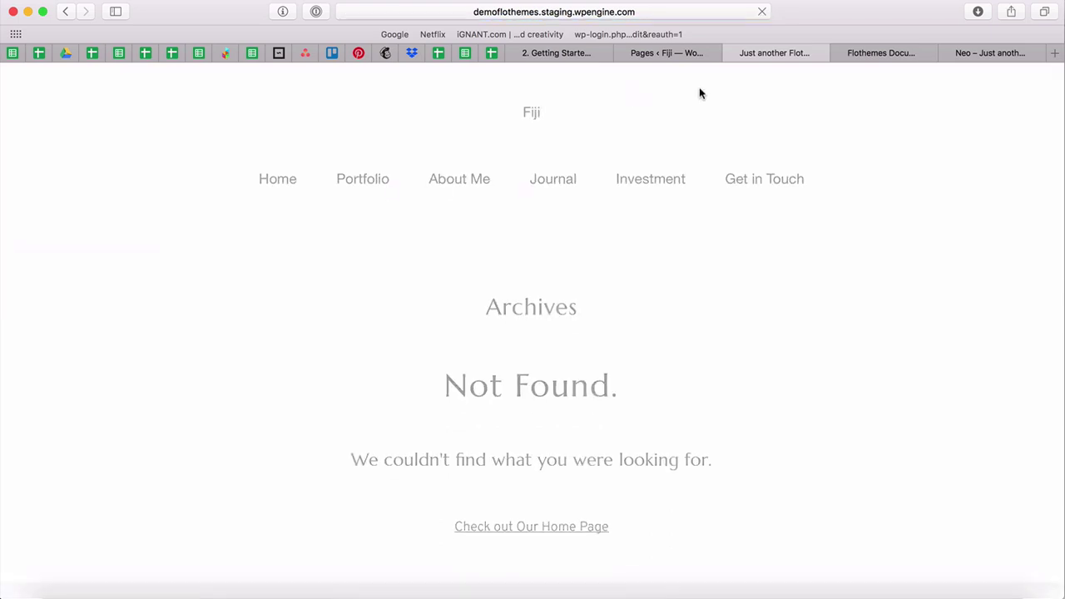
In the Reading settings, make the homepage a static page with Home as Homepage and Journal as Posts page, and save.
left_click(677, 53)
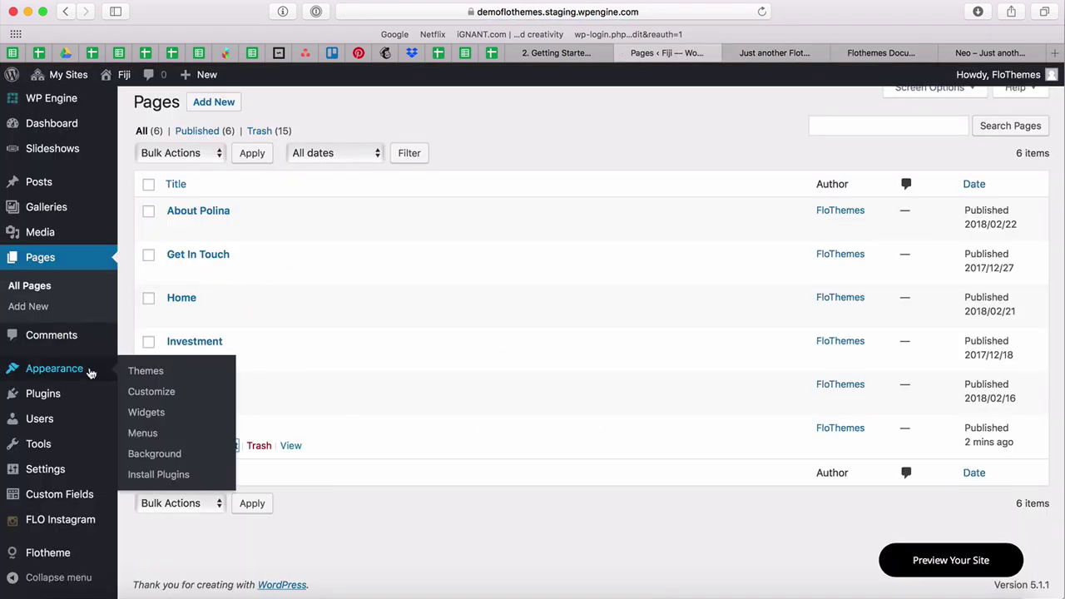
mouse_move(40, 472)
left_click(146, 441)
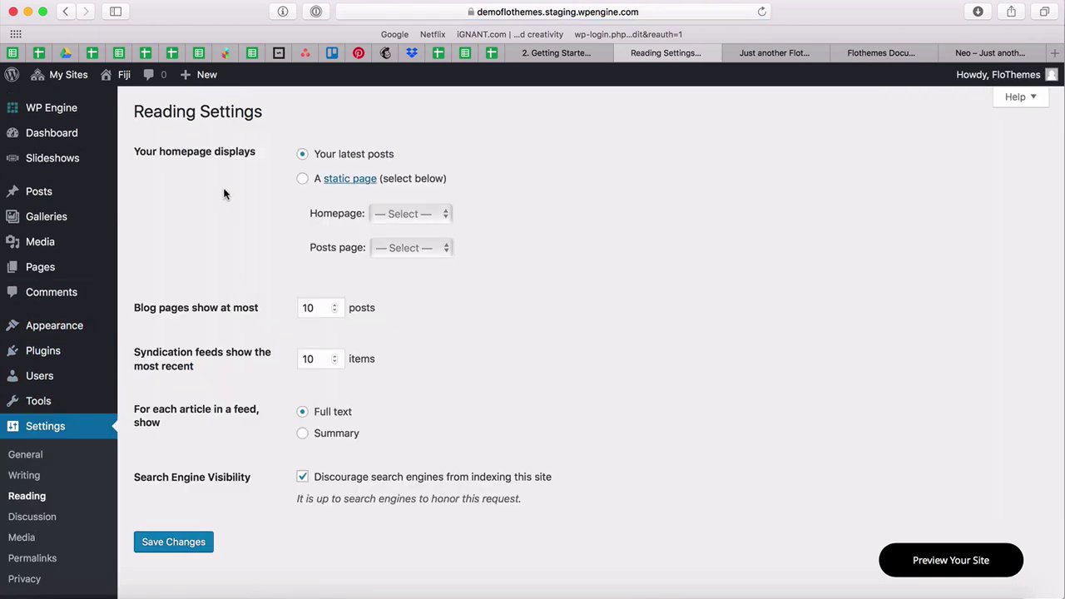
left_click(303, 180)
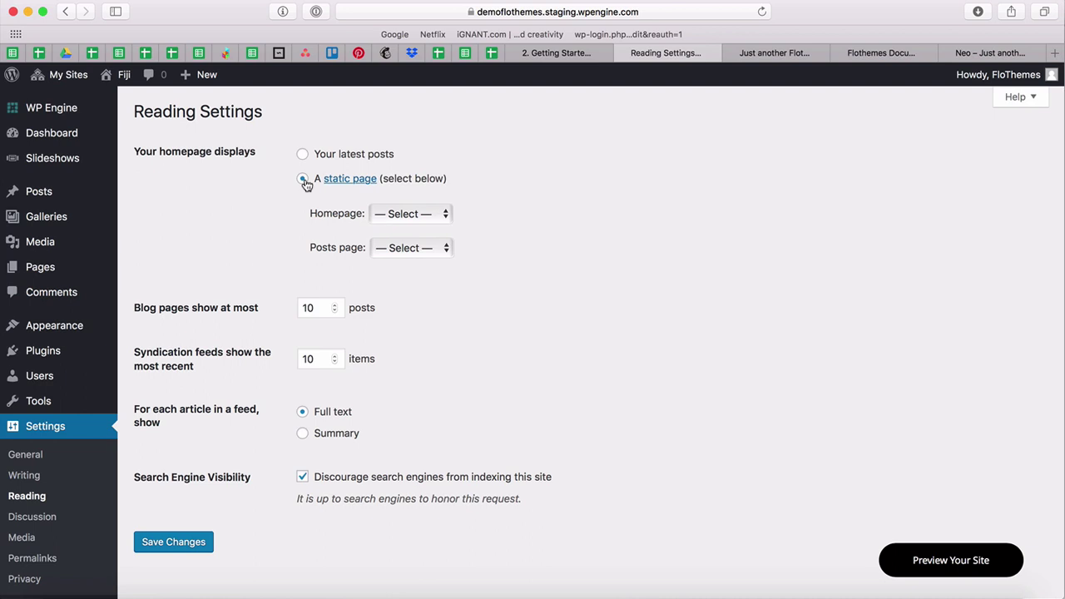
left_click(388, 213)
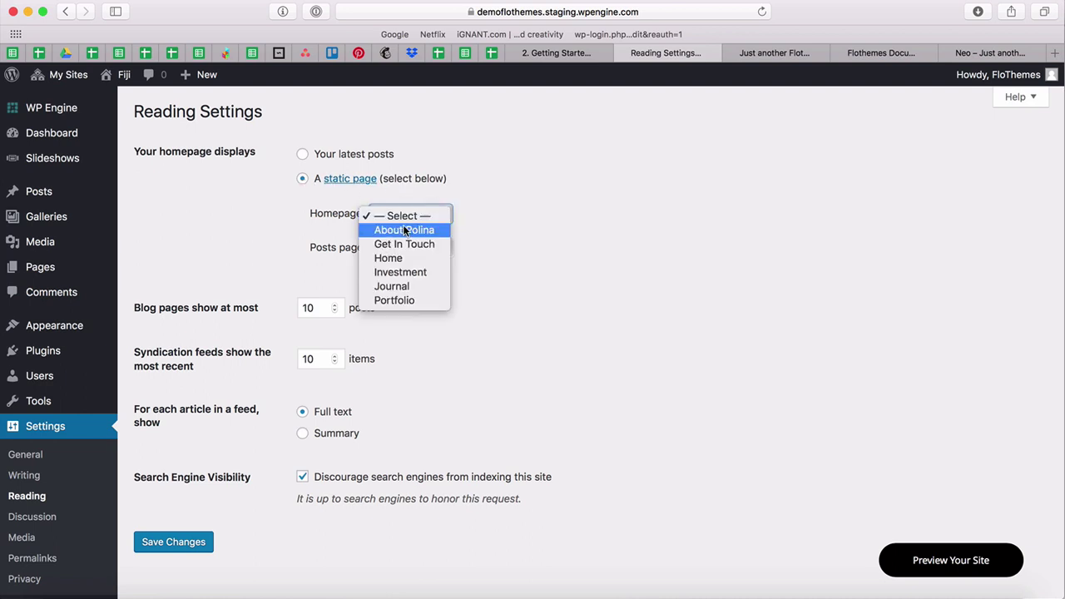
left_click(406, 257)
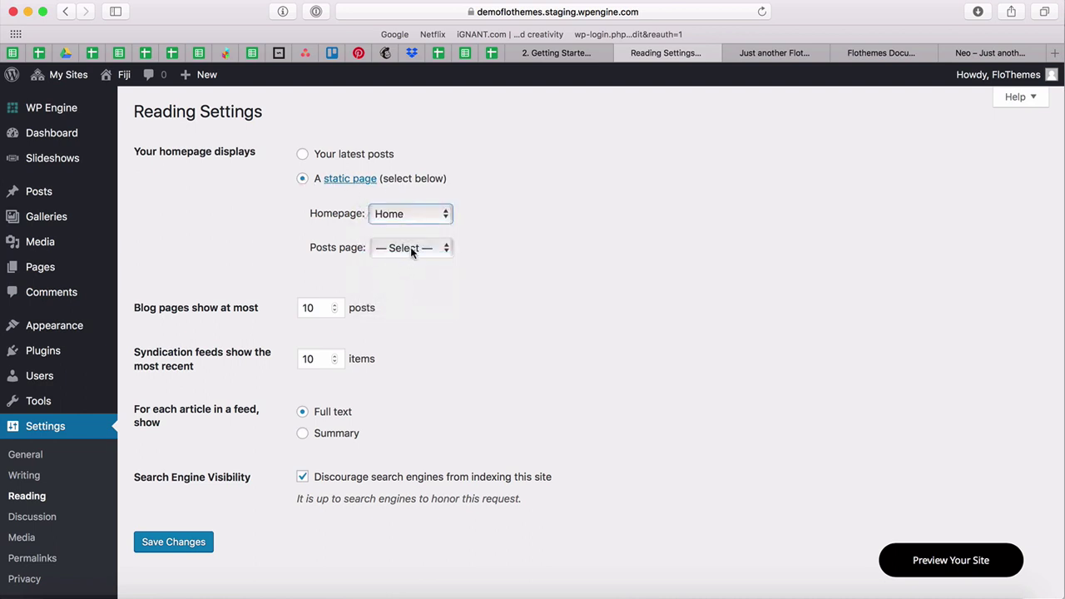
left_click(411, 249)
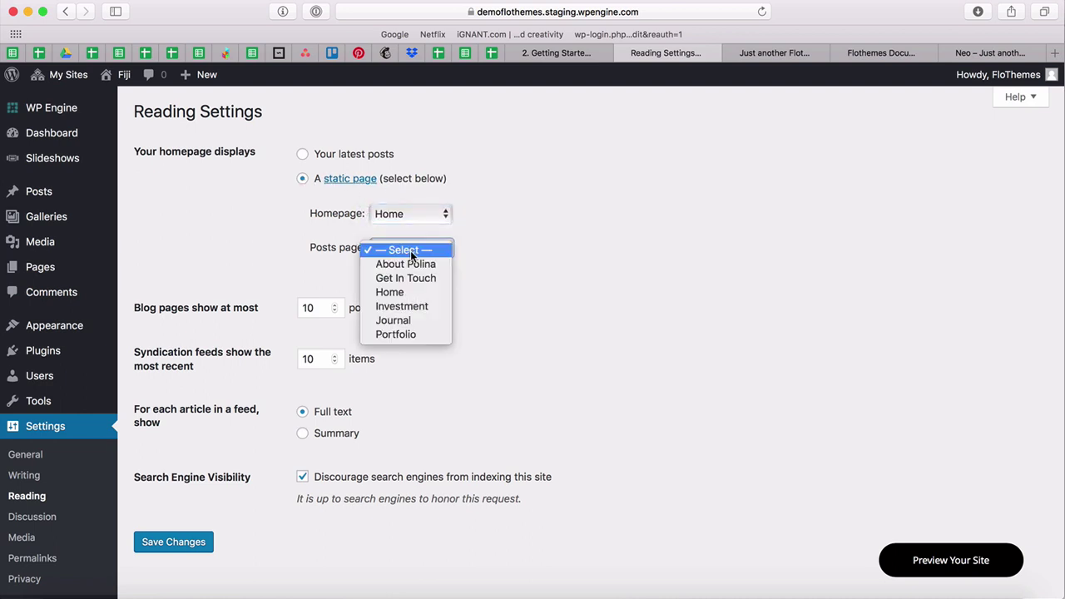
left_click(398, 320)
left_click(183, 542)
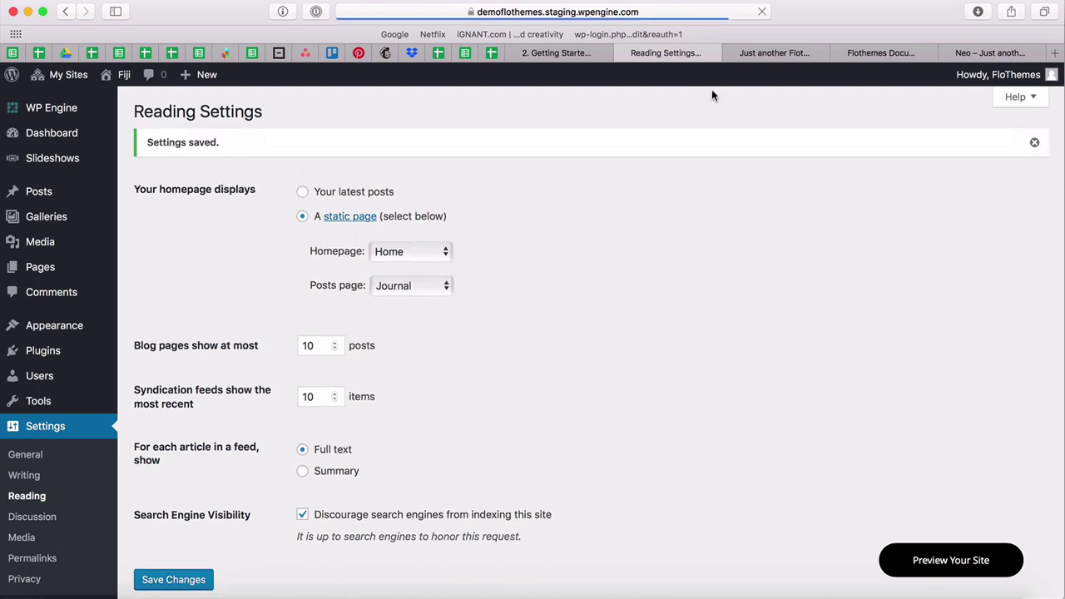
Reload the live site and check that its logo leads to the Home page.
left_click(805, 51)
key("super+r")
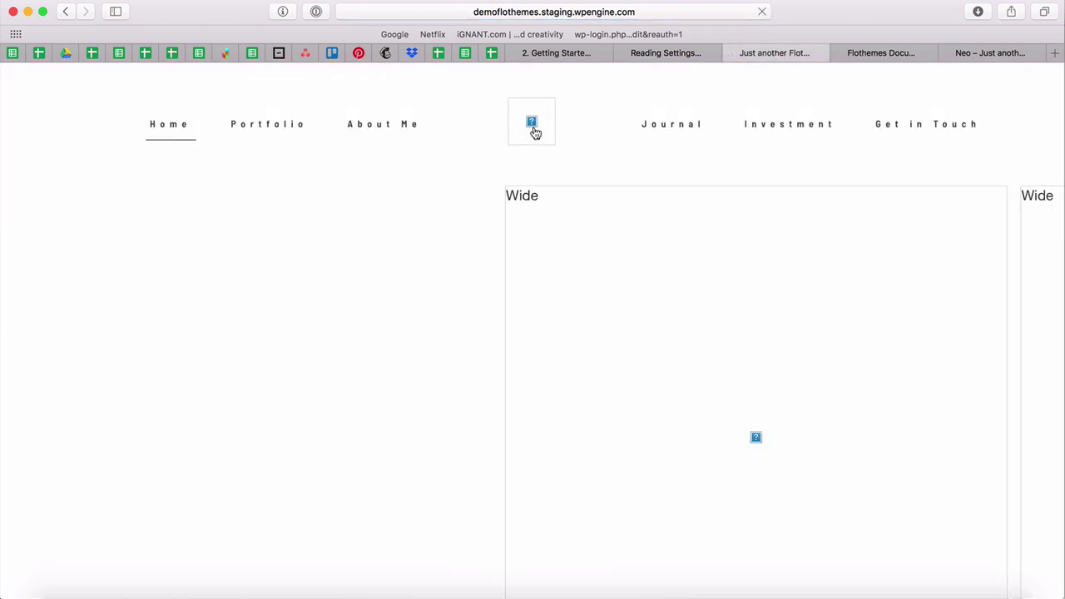
left_click(532, 124)
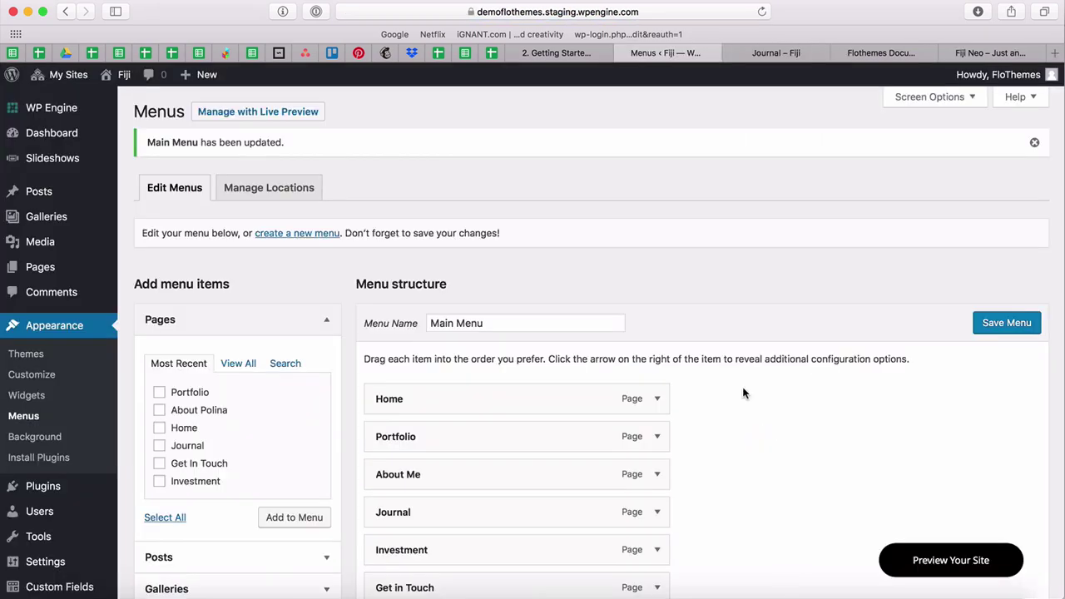
Switch to the Demo Content checklist note and tick off 05 Check Permalinks and Page Titles.
key("super+Tab")
left_click(694, 250)
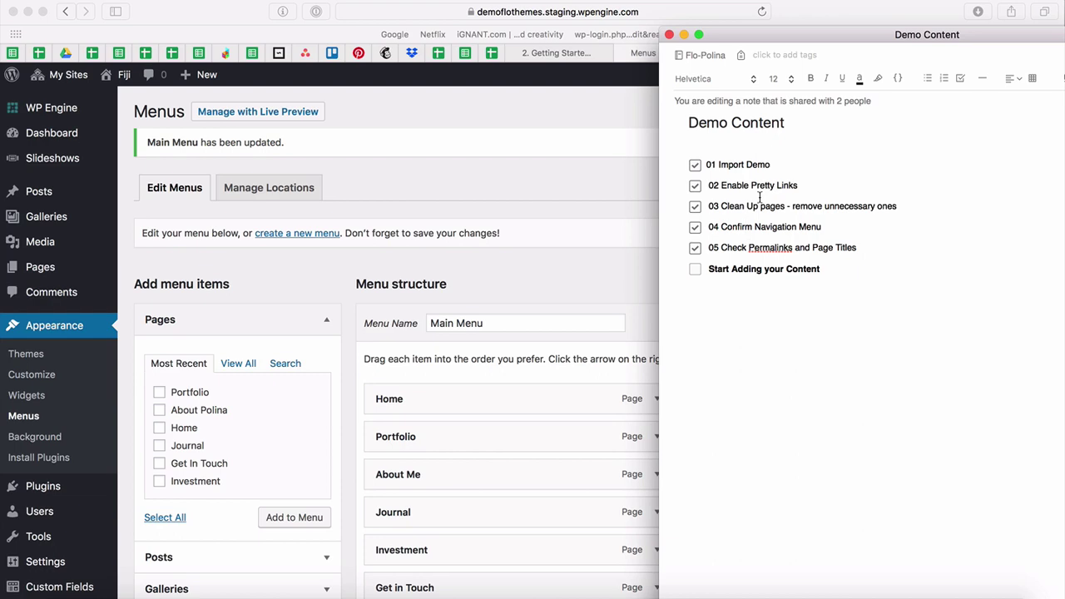
View the Flotheme settings overview and the theme list in the Flothemes documentation.
scroll(39, 324, "down", 5)
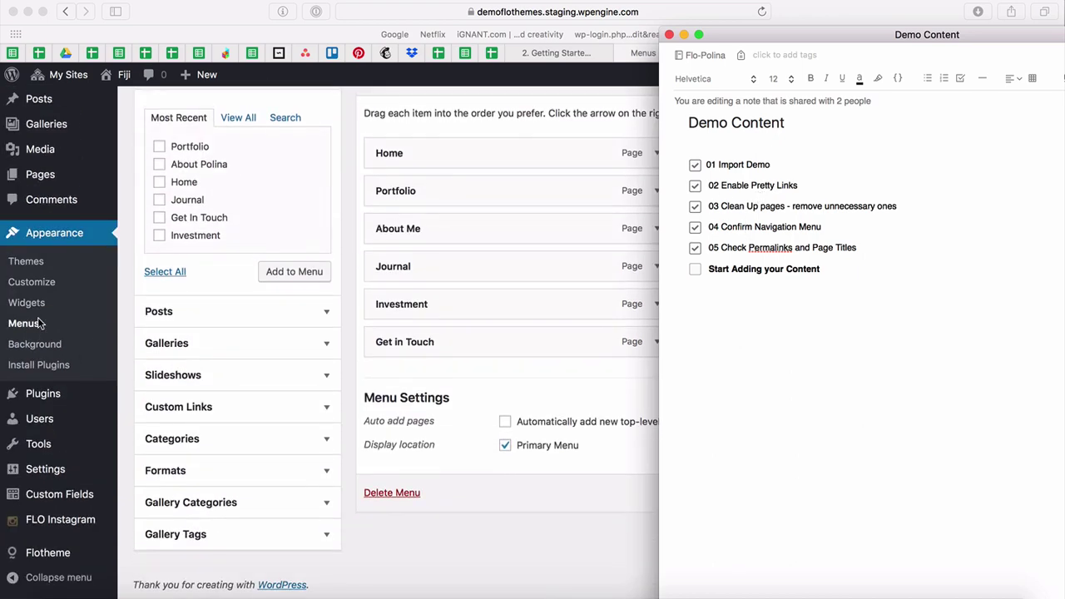
left_click(49, 554)
left_click(49, 555)
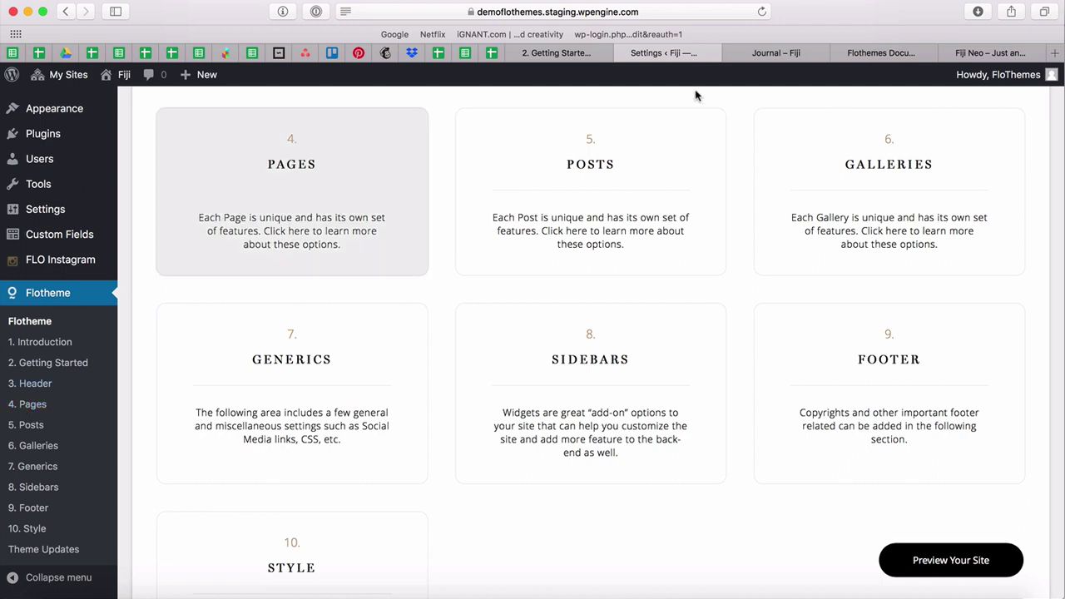
left_click(767, 52)
left_click(876, 55)
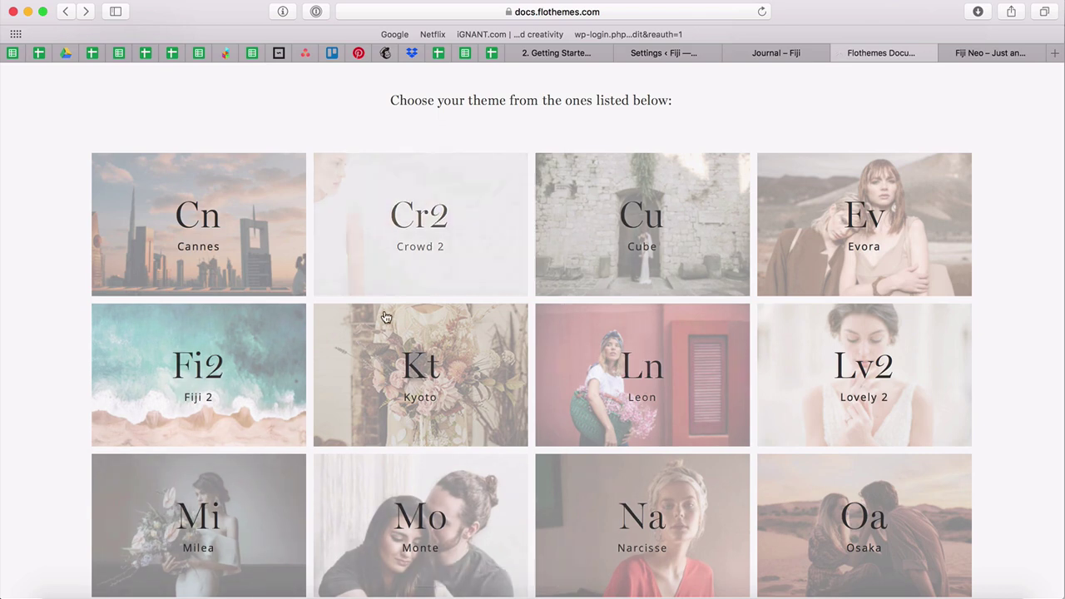